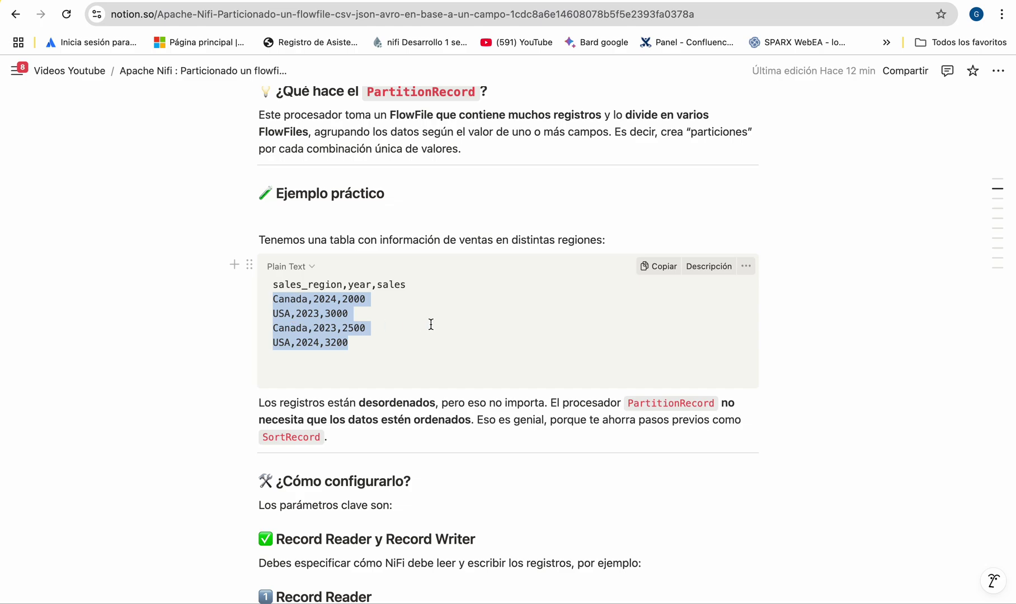
Read the note below the sales table about unordered records, highlighting the processor name PartitionRecord
scroll(432, 324, down, 2)
scroll(433, 324, down, 3)
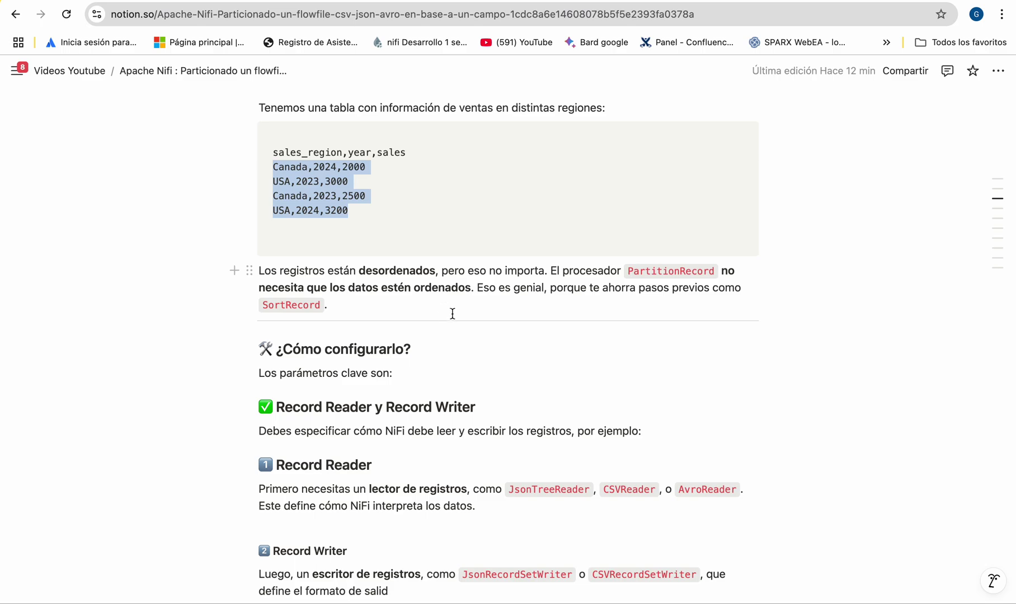
scroll(451, 313, down, 2)
scroll(452, 313, down, 3)
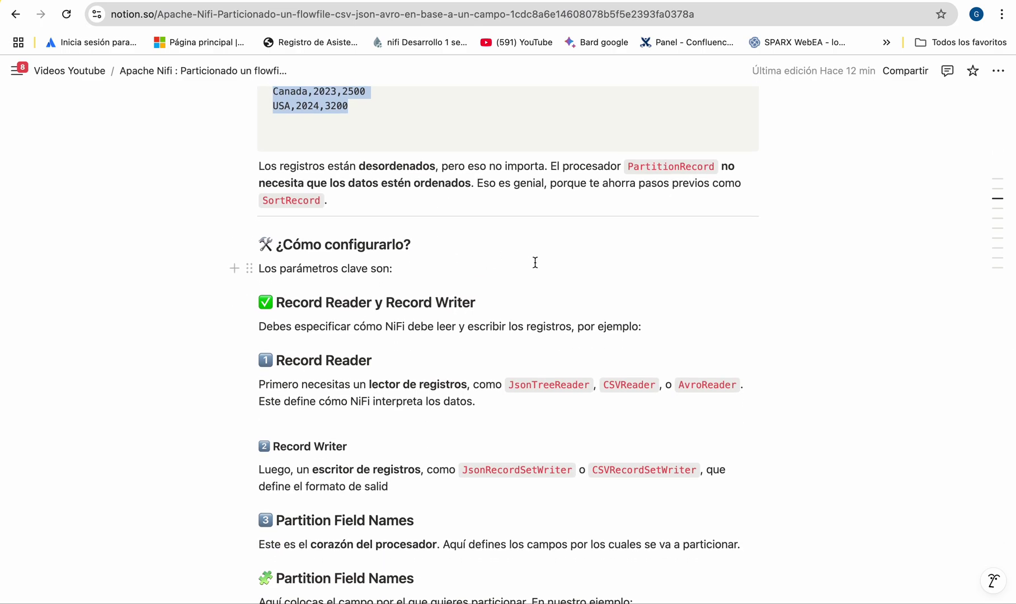
double_click(671, 166)
scroll(689, 160, down, 1)
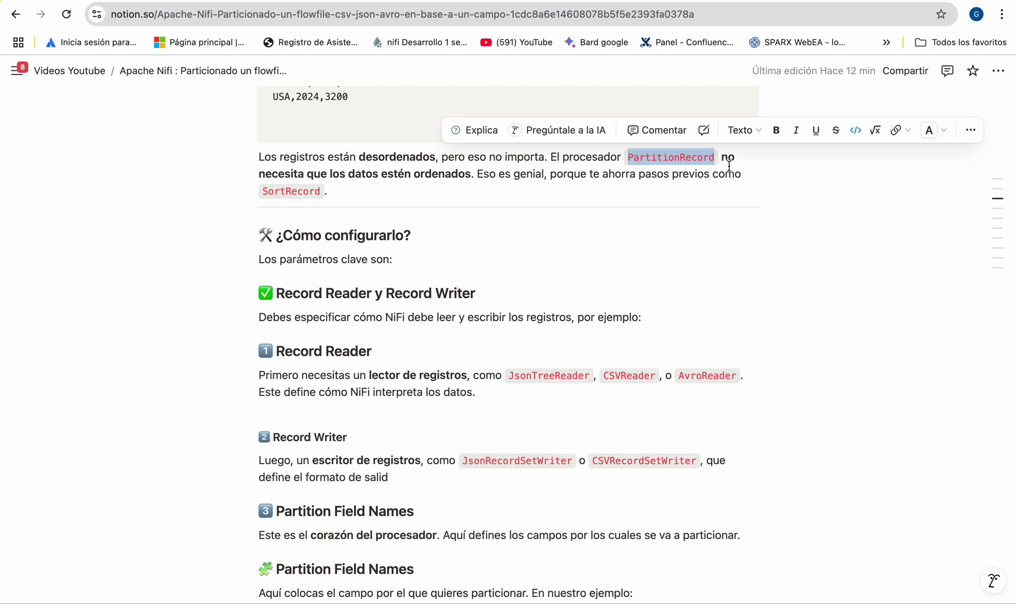
click(550, 175)
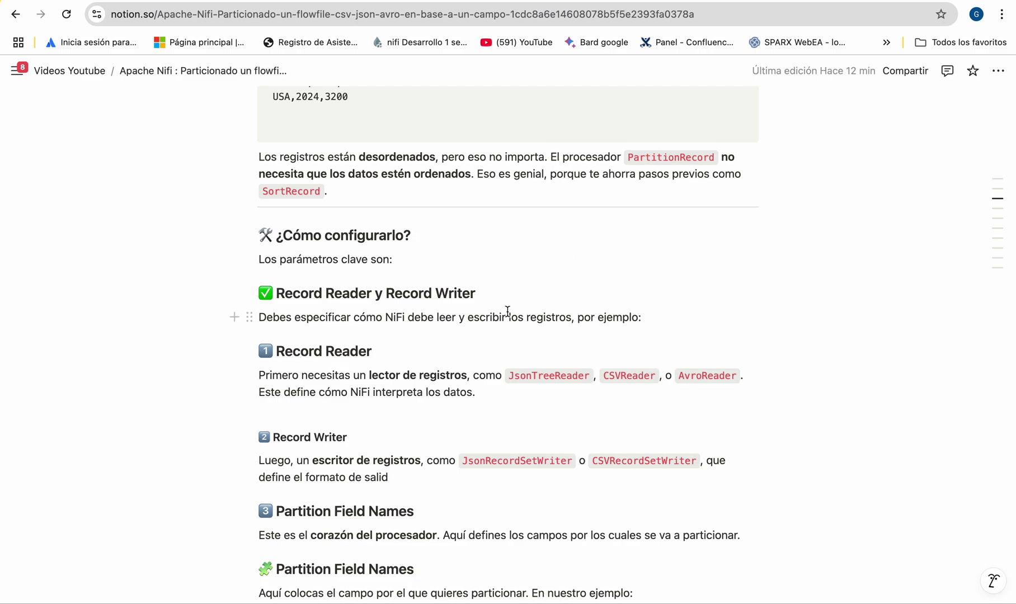
Examine the section on configuring Record Reader and Record Writer, highlighting both terms and the Record Reader heading
scroll(511, 310, down, 2)
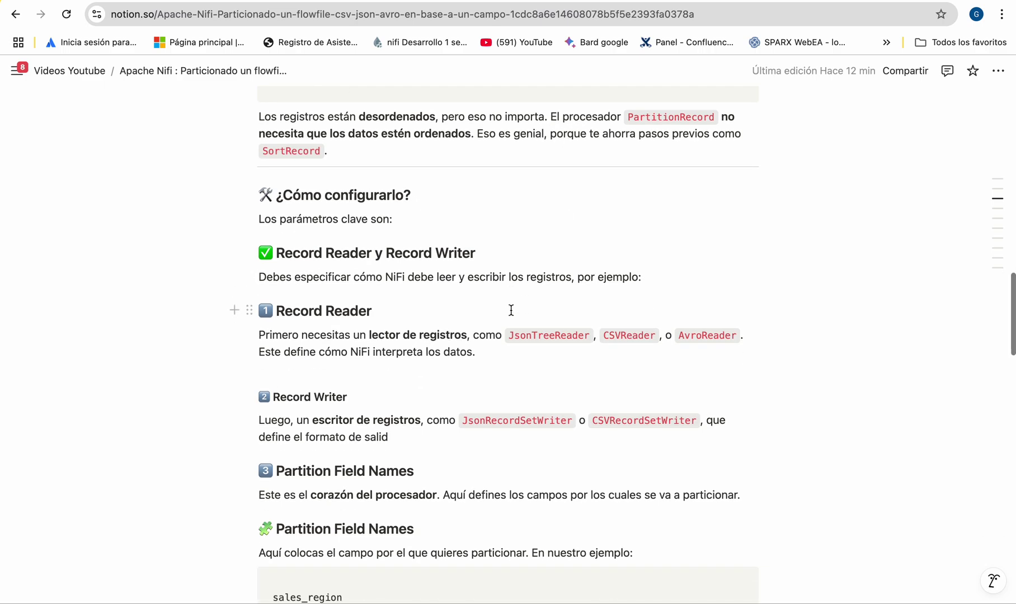
scroll(511, 310, down, 1)
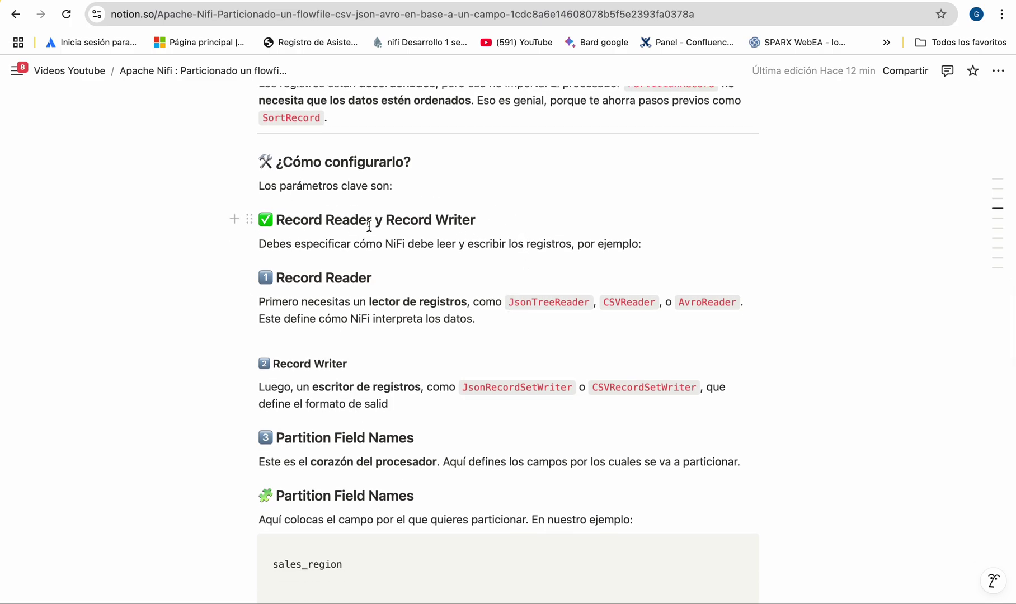
drag(373, 223, 278, 220)
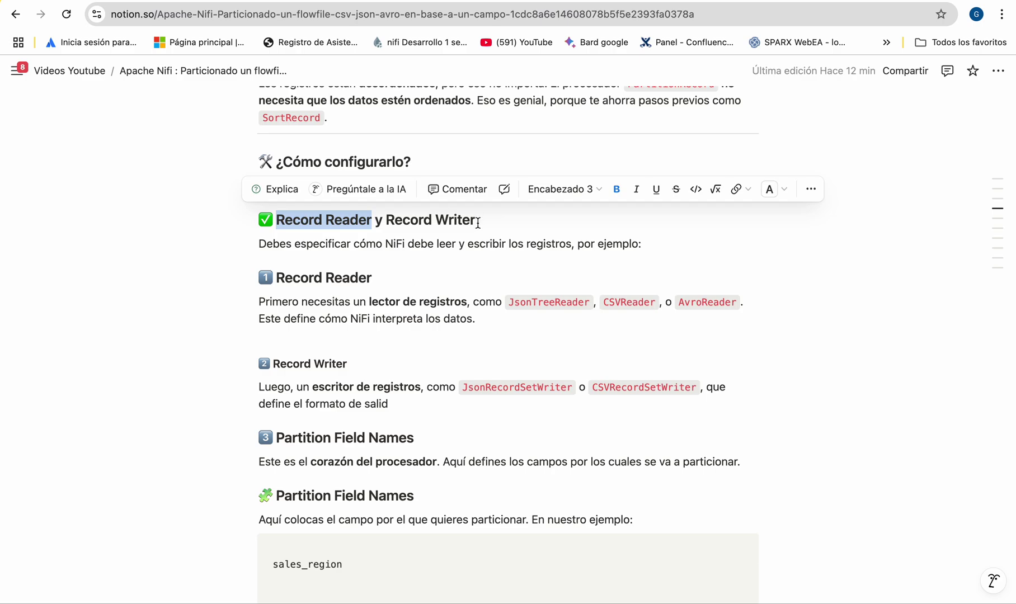
drag(477, 220, 388, 220)
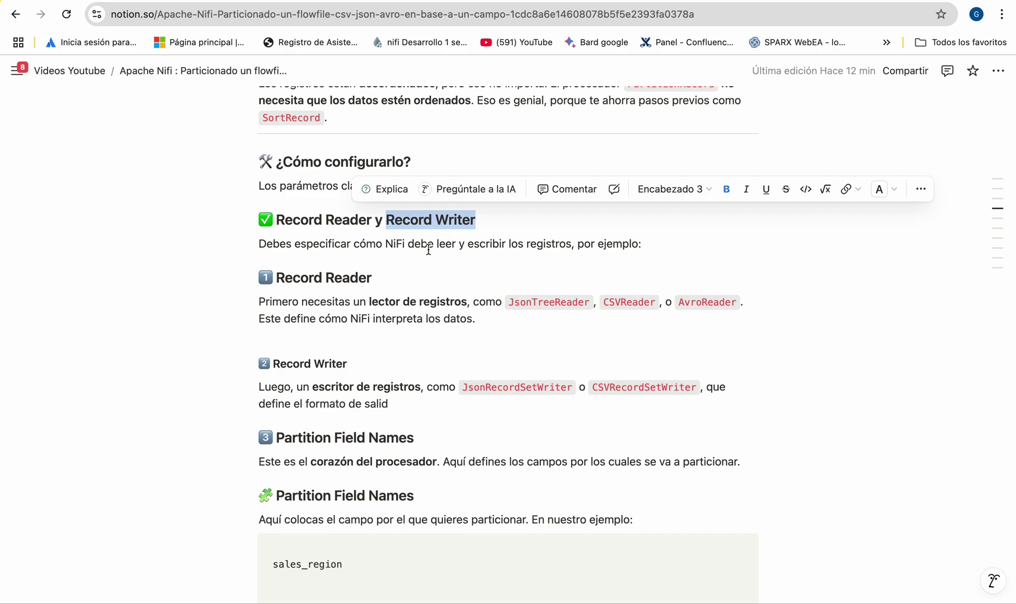
drag(375, 278, 276, 278)
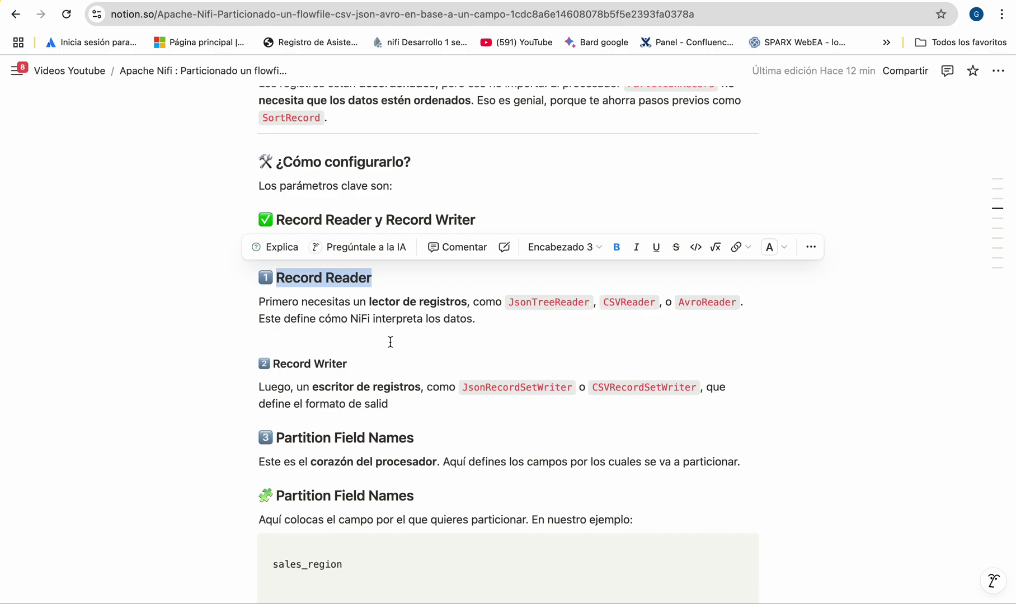
Highlight the Partition Field Names heading and the matching sales_region column name in the sample sales table
scroll(426, 343, down, 1)
scroll(425, 343, down, 2)
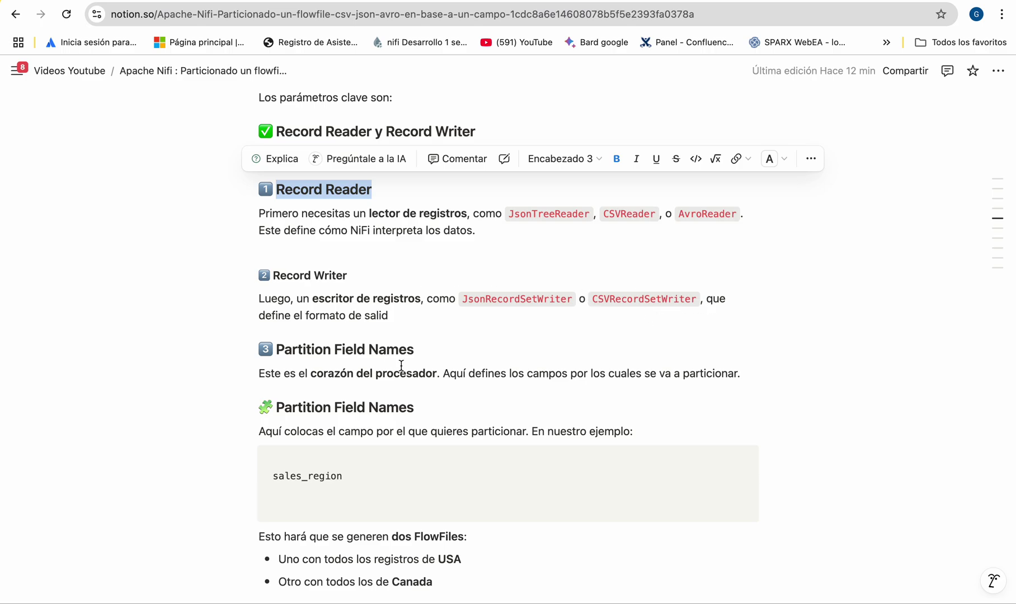
scroll(427, 369, down, 3)
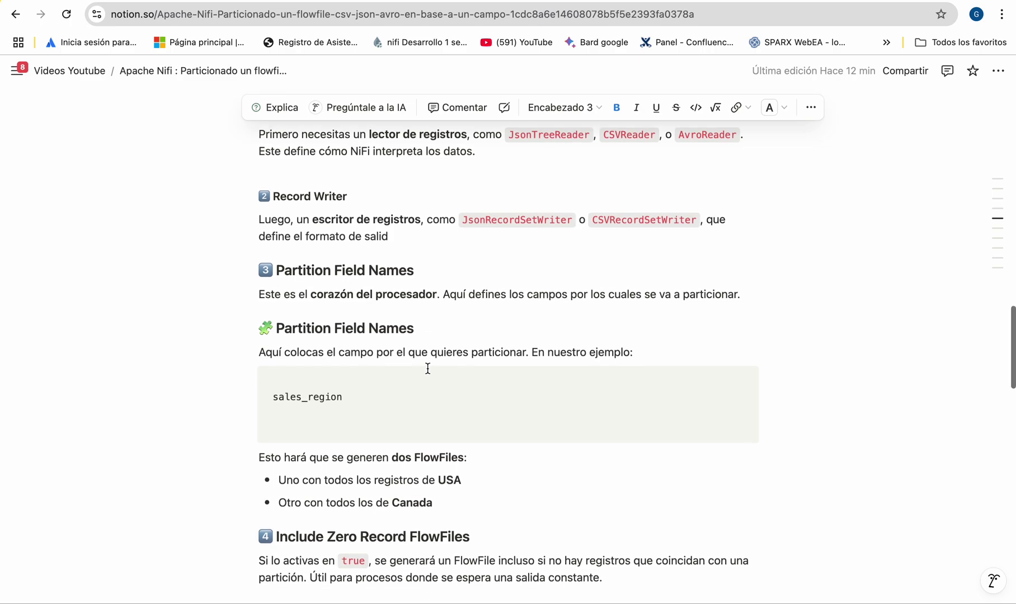
drag(429, 259, 273, 260)
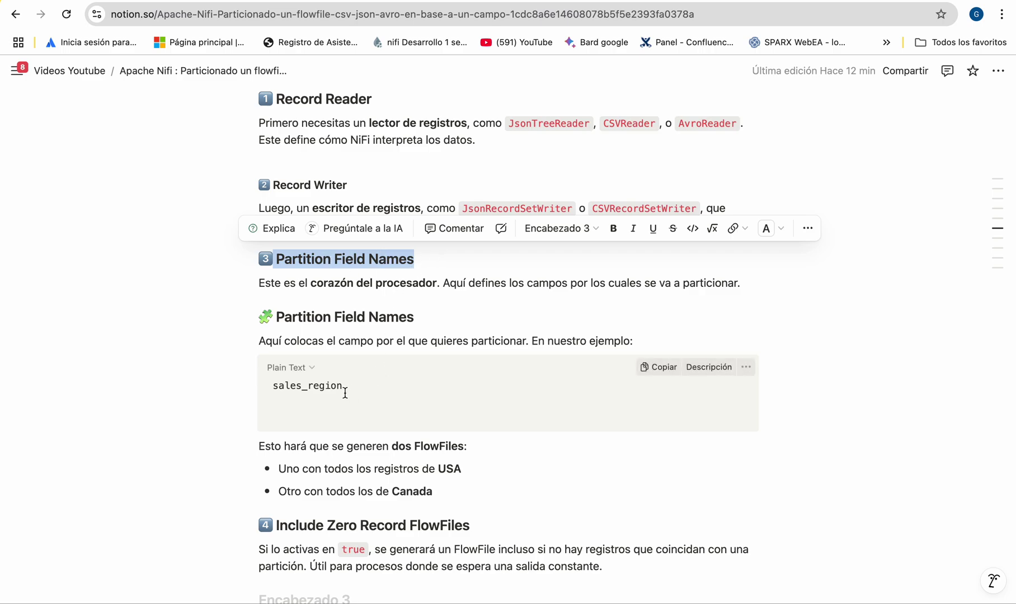
scroll(378, 350, up, 7)
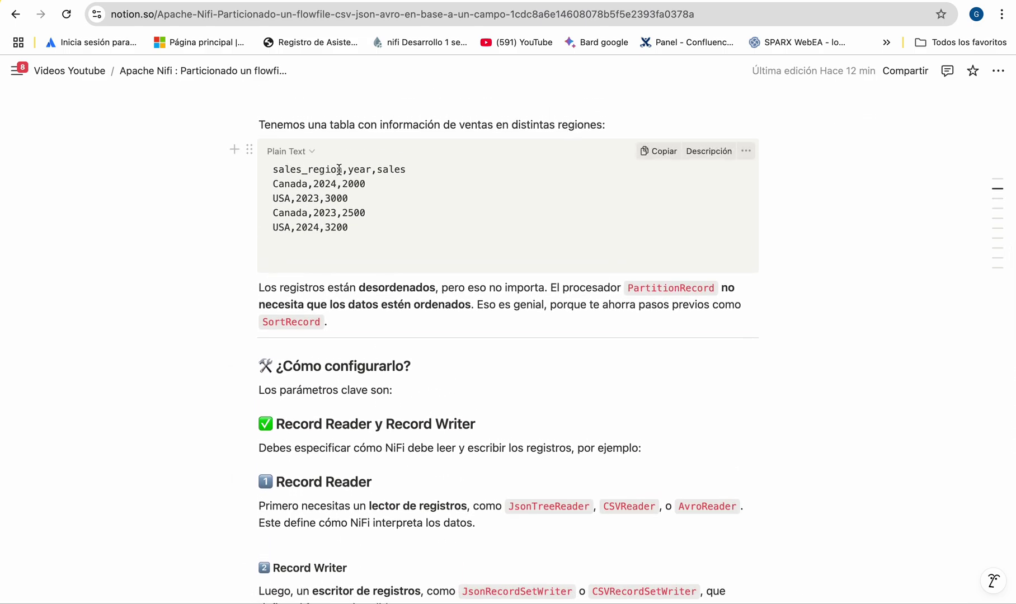
drag(342, 169, 273, 170)
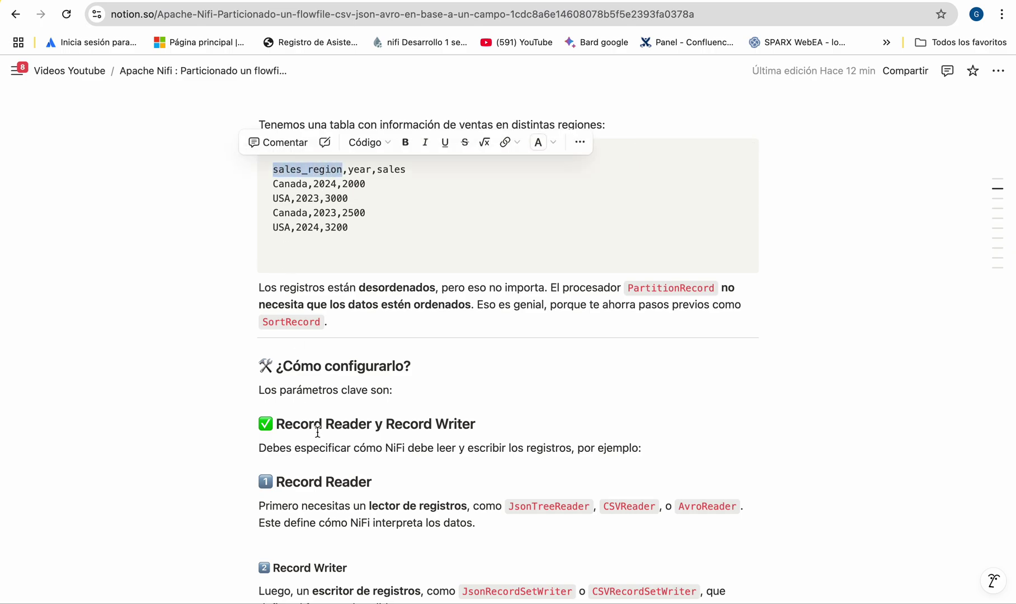
Compare the sales_region value in the Partition Field Names example with the sales table's header, highlighting it in both places
scroll(317, 432, down, 1)
scroll(317, 432, down, 5)
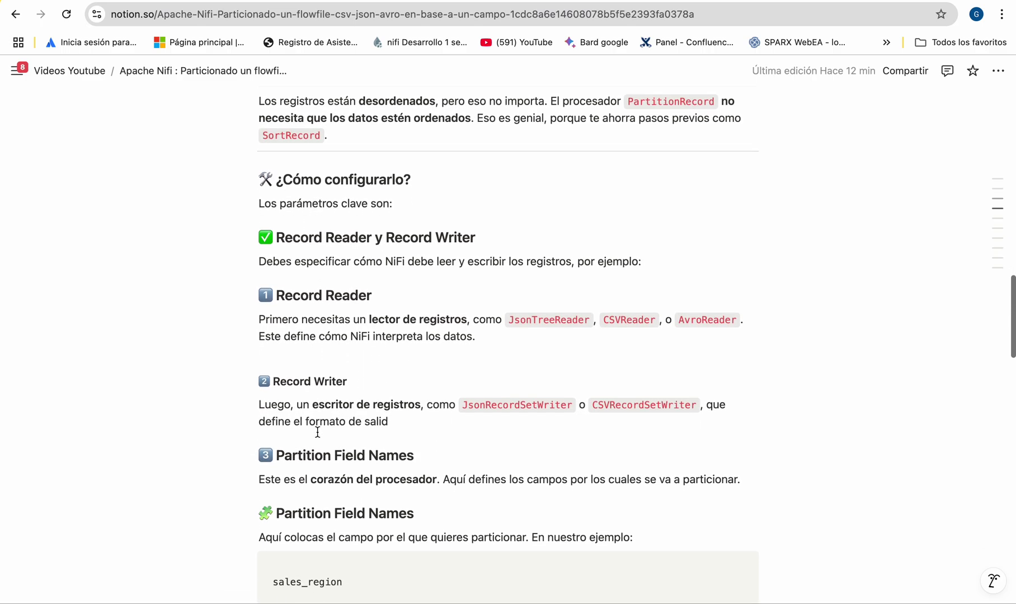
scroll(348, 352, down, 6)
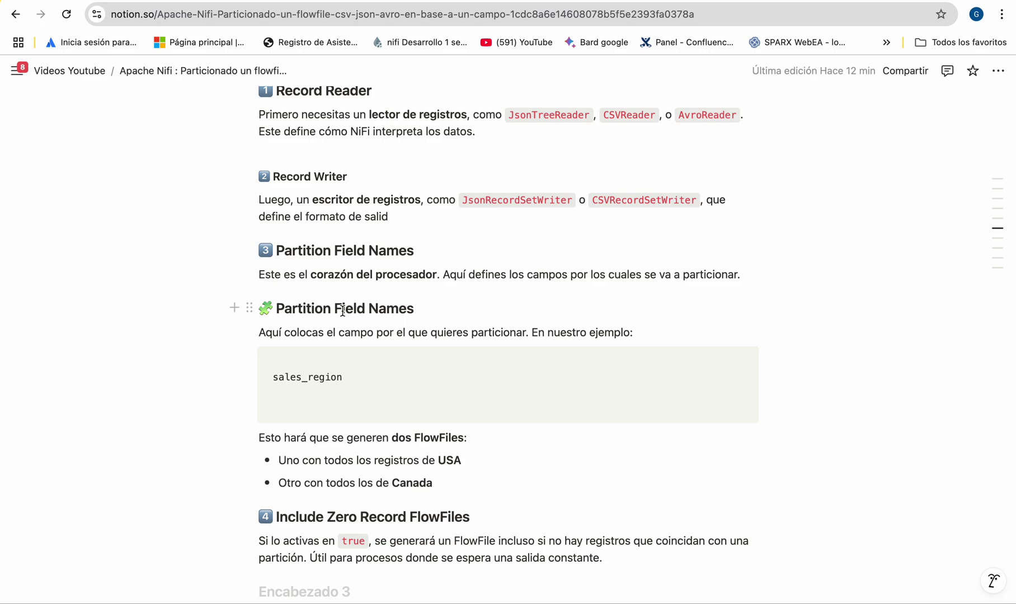
drag(346, 381, 271, 382)
scroll(366, 293, up, 3)
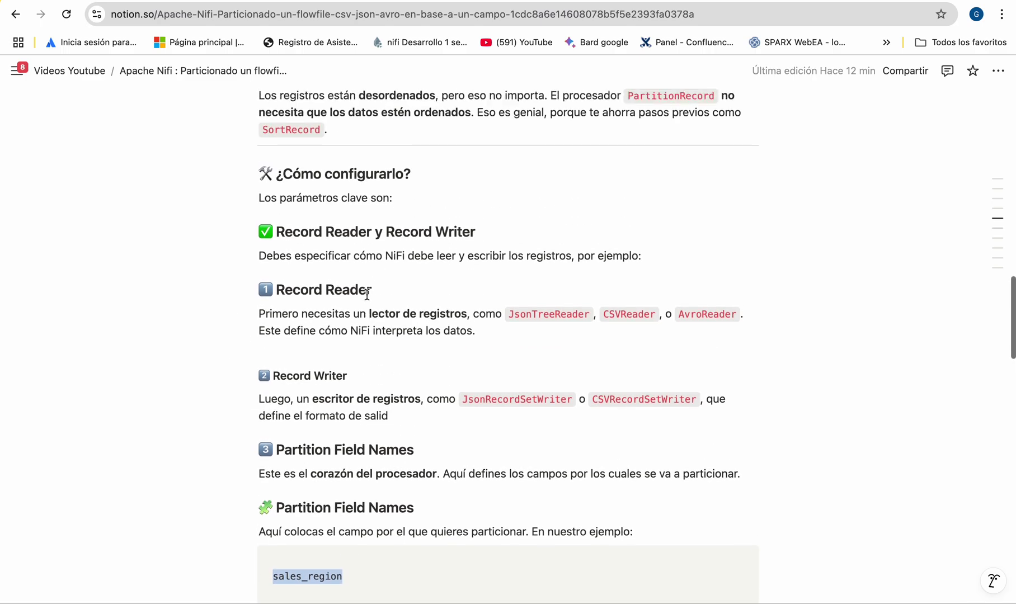
scroll(367, 295, up, 3)
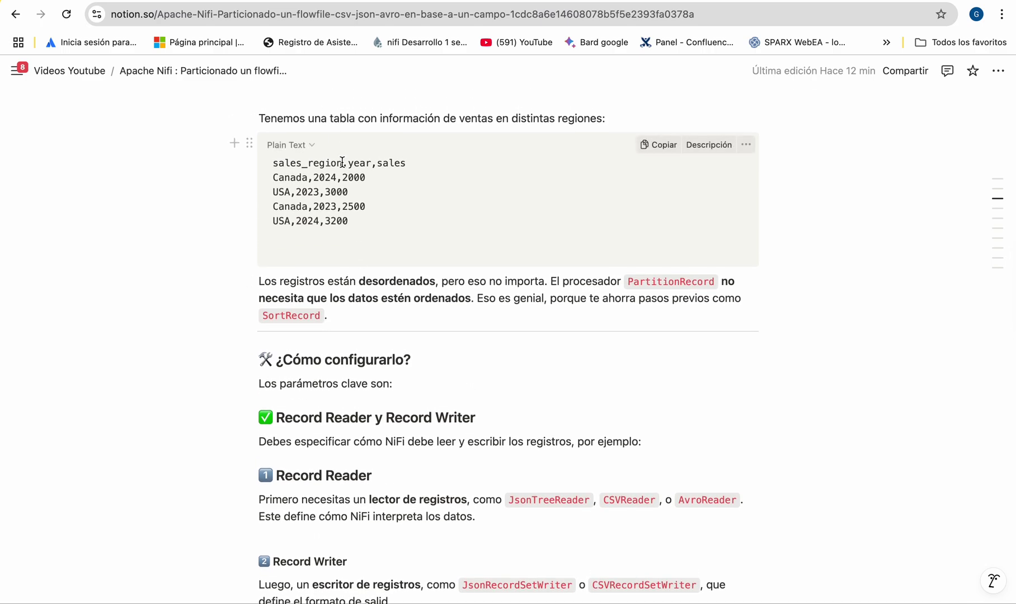
drag(343, 162, 272, 164)
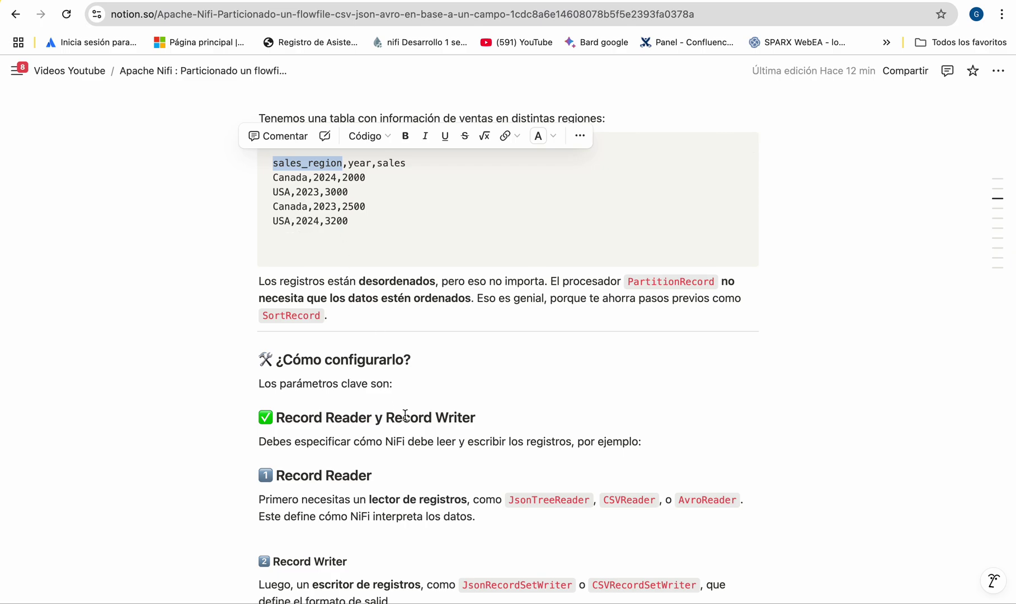
Read the Include Zero Record FlowFiles section, highlighting its sentence about processes that expect a constant output
scroll(404, 415, down, 9)
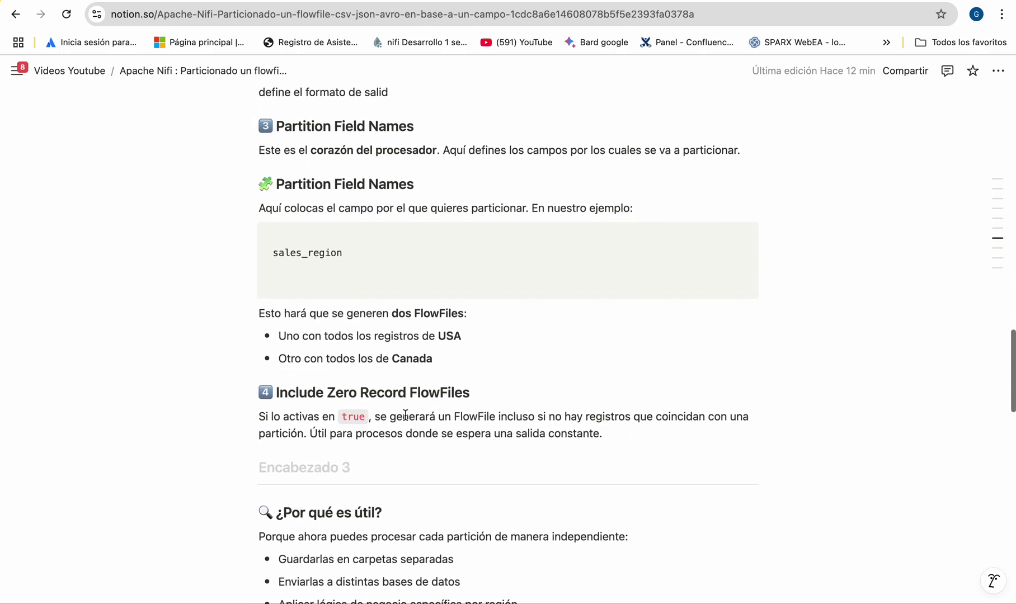
scroll(405, 415, down, 1)
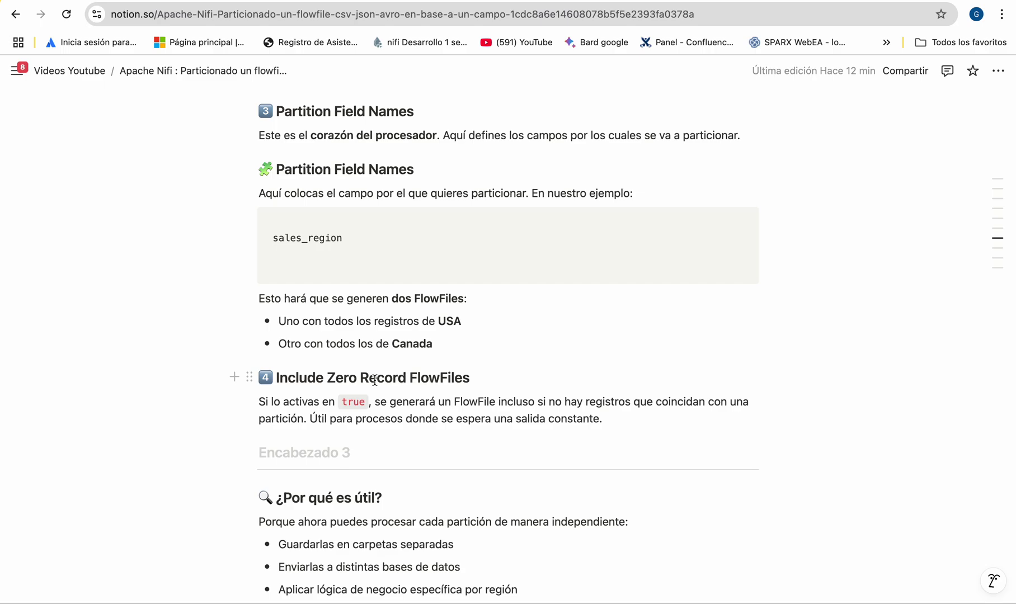
scroll(430, 399, down, 2)
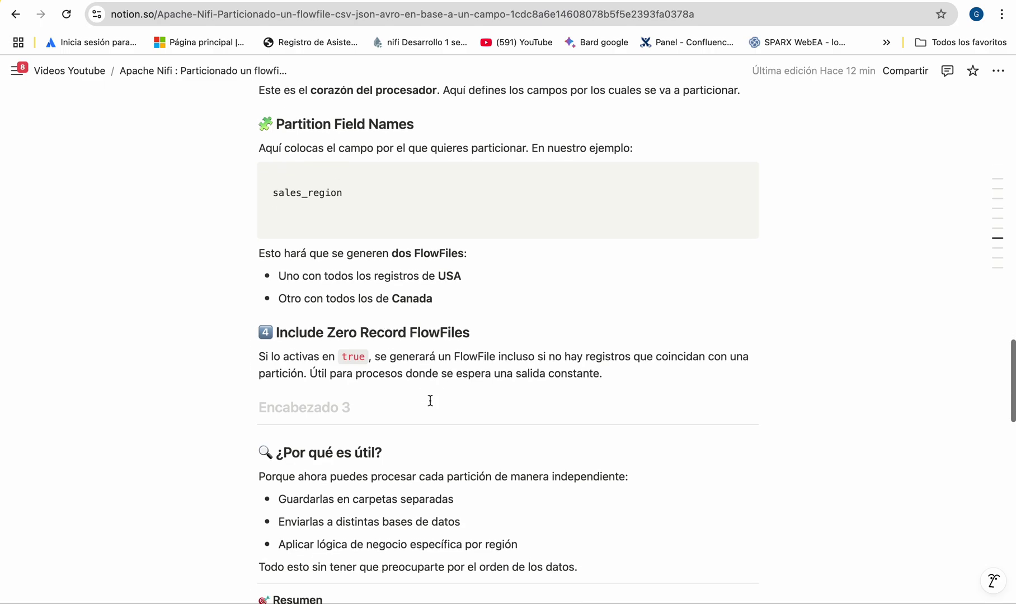
scroll(430, 399, down, 2)
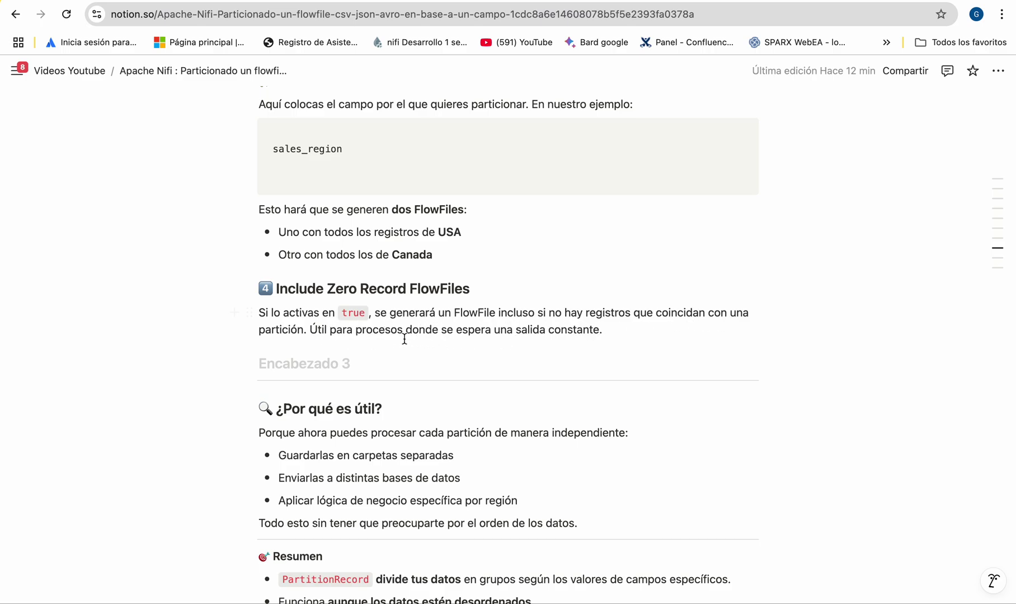
scroll(404, 339, down, 2)
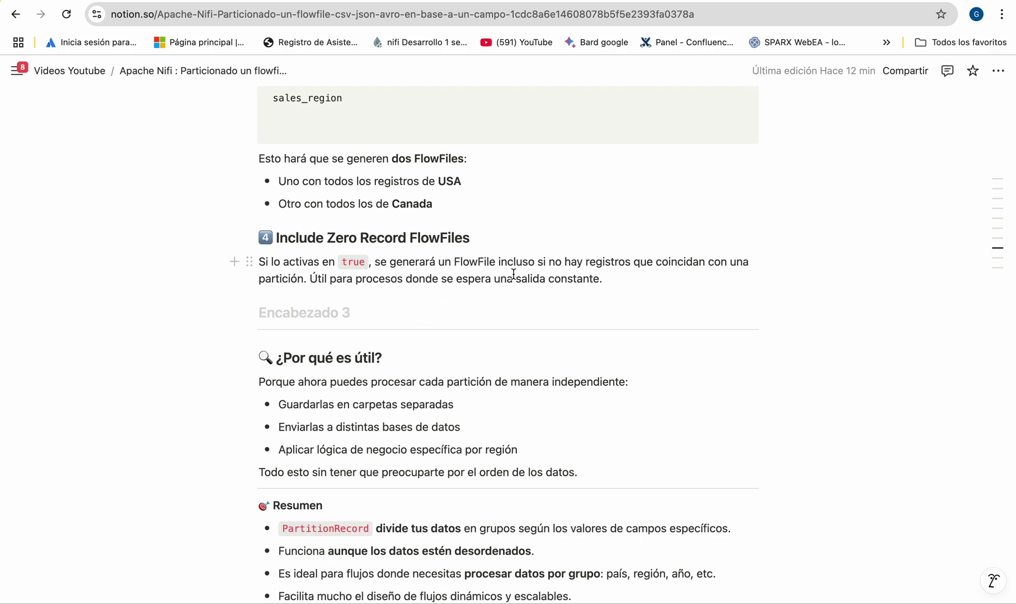
drag(601, 279, 309, 279)
Review the "¿Por qué es útil?" section, highlighting the introductory sentence and each of its three bullet points
scroll(453, 313, down, 2)
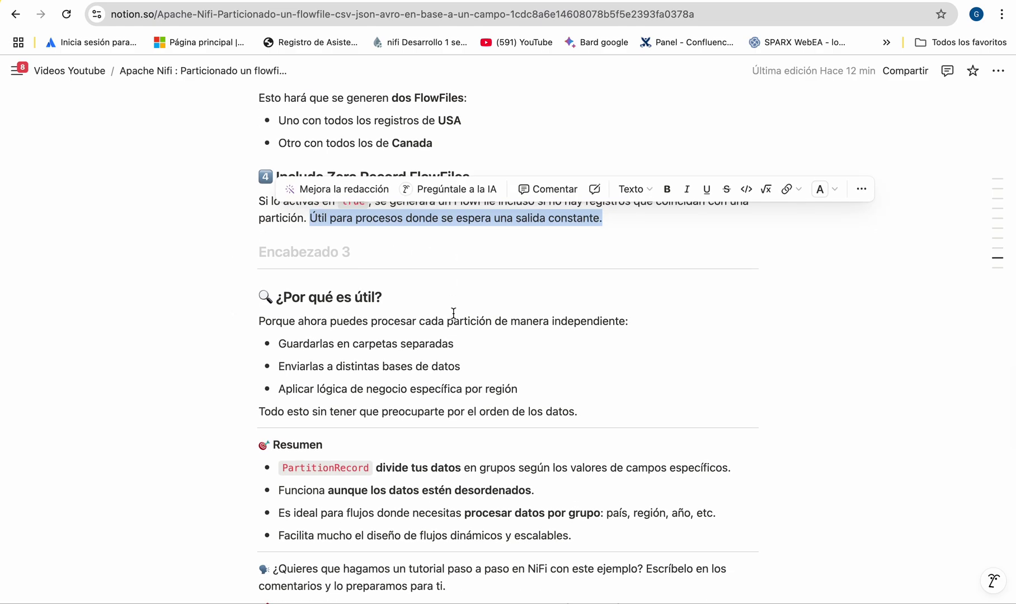
scroll(453, 314, down, 1)
scroll(453, 314, down, 1)
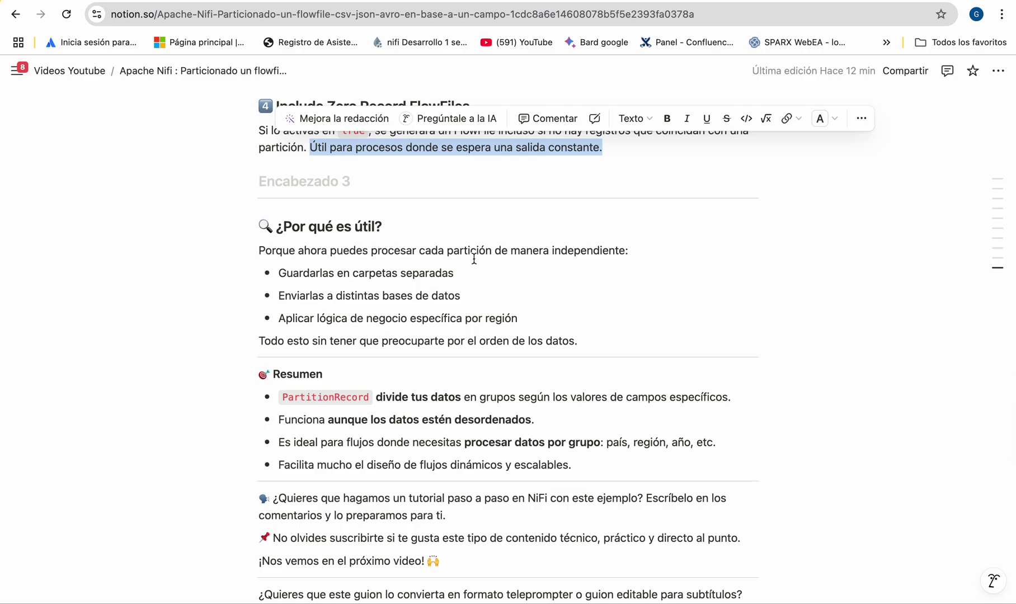
drag(635, 252, 253, 255)
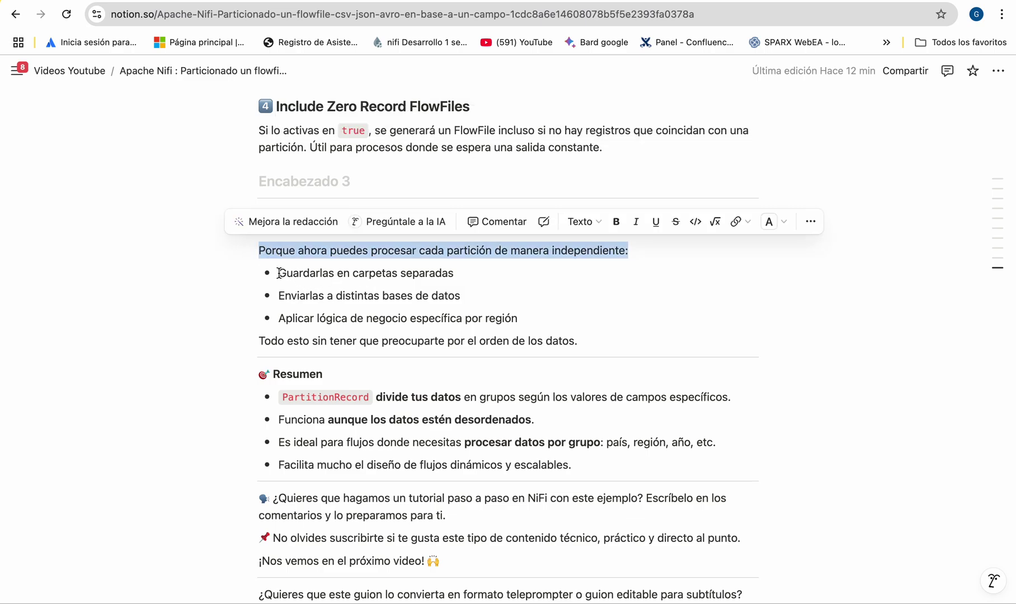
drag(279, 273, 458, 275)
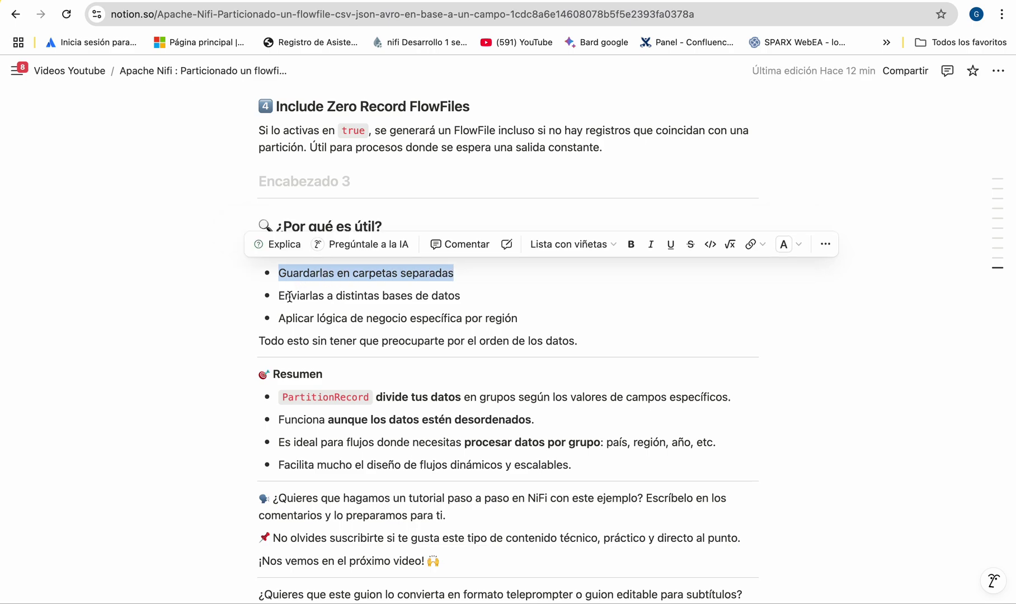
drag(279, 296, 475, 297)
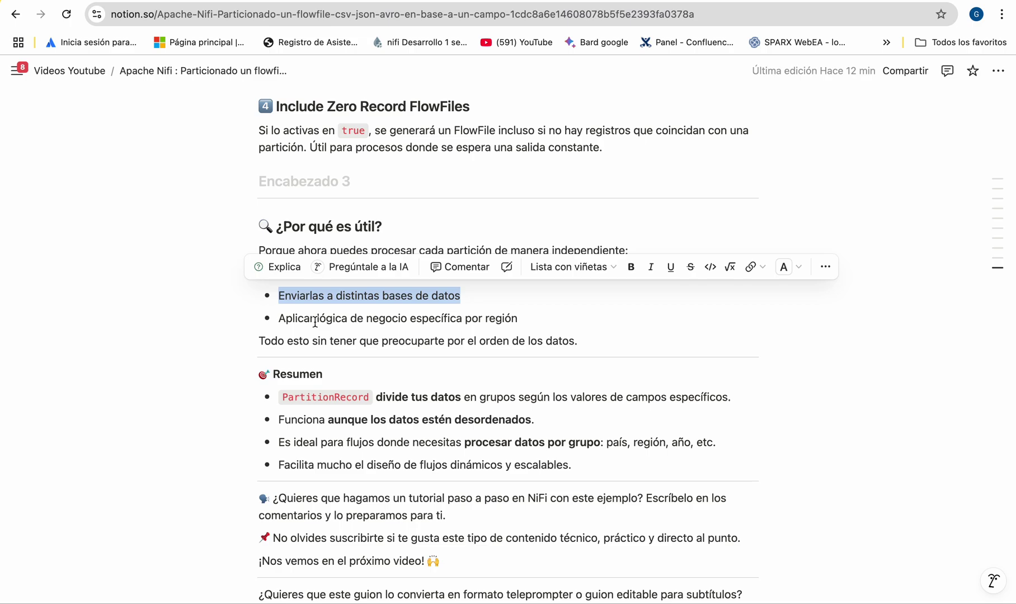
drag(285, 319, 522, 330)
Highlight the sentence "Todo esto sin tener que preocuparte por el orden de los datos." below the bullets
scroll(410, 327, down, 2)
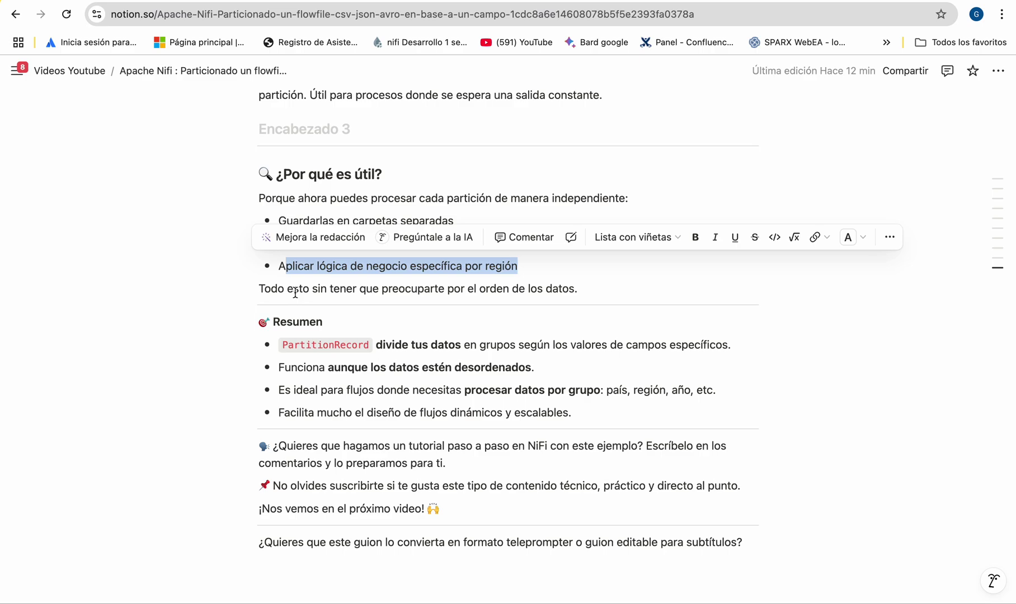
click(579, 289)
shift+click(287, 292)
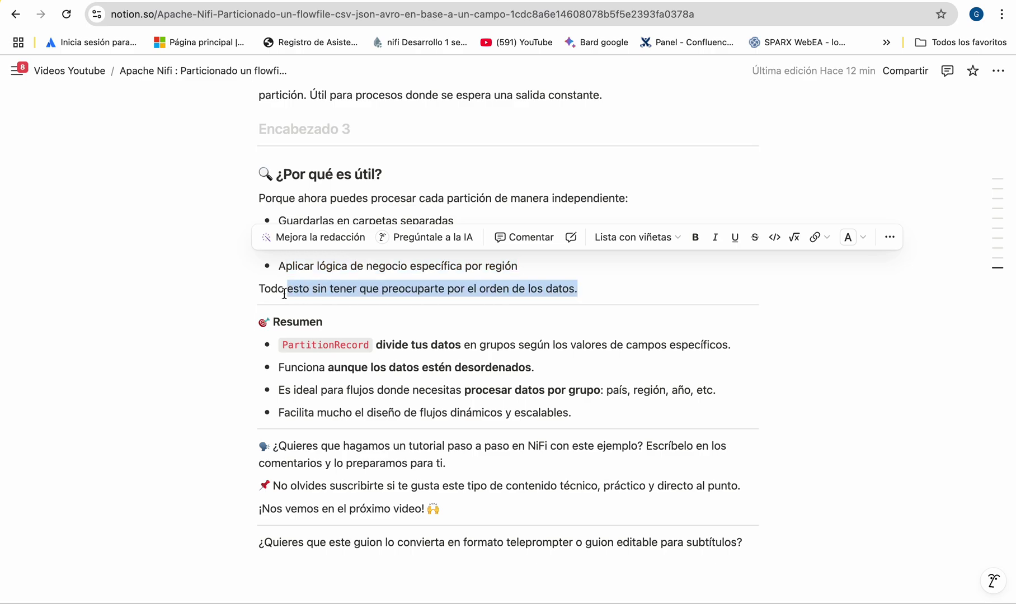
shift+click(259, 290)
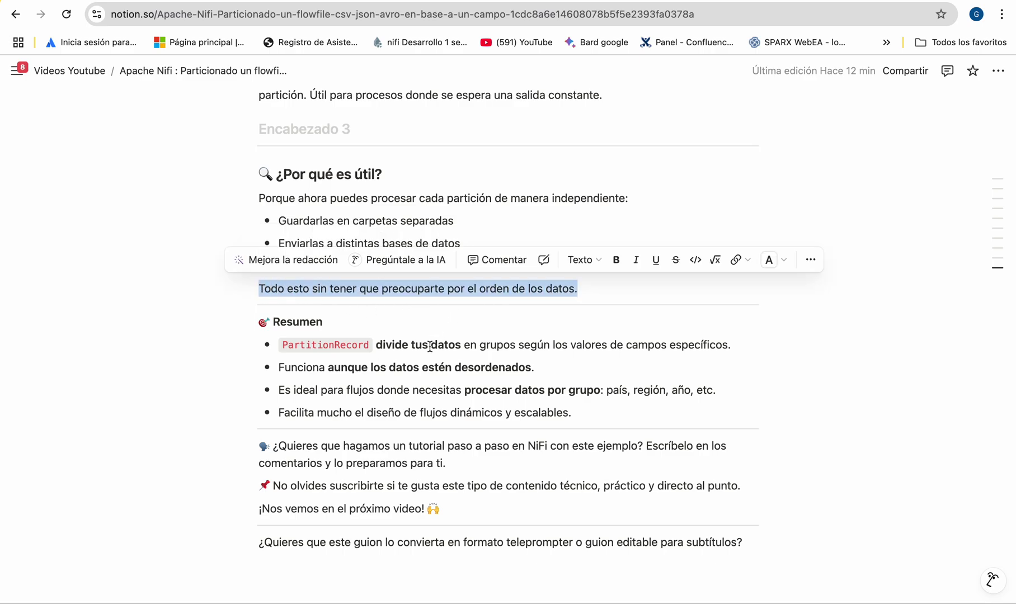
Read the first bullet of the Resumen section, highlighting the part about the values of specific fields
scroll(430, 369, down, 2)
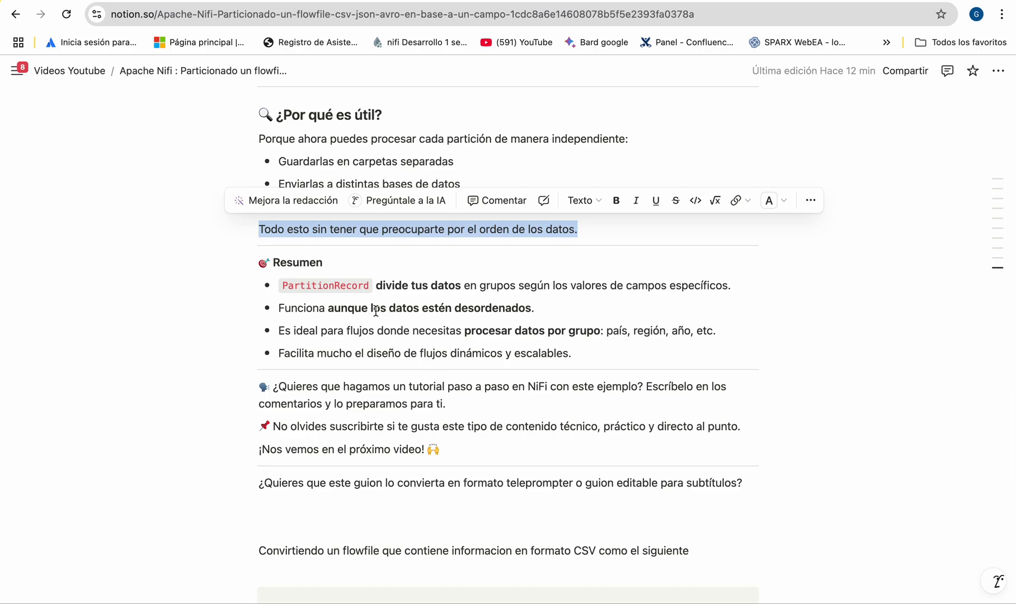
scroll(375, 311, down, 1)
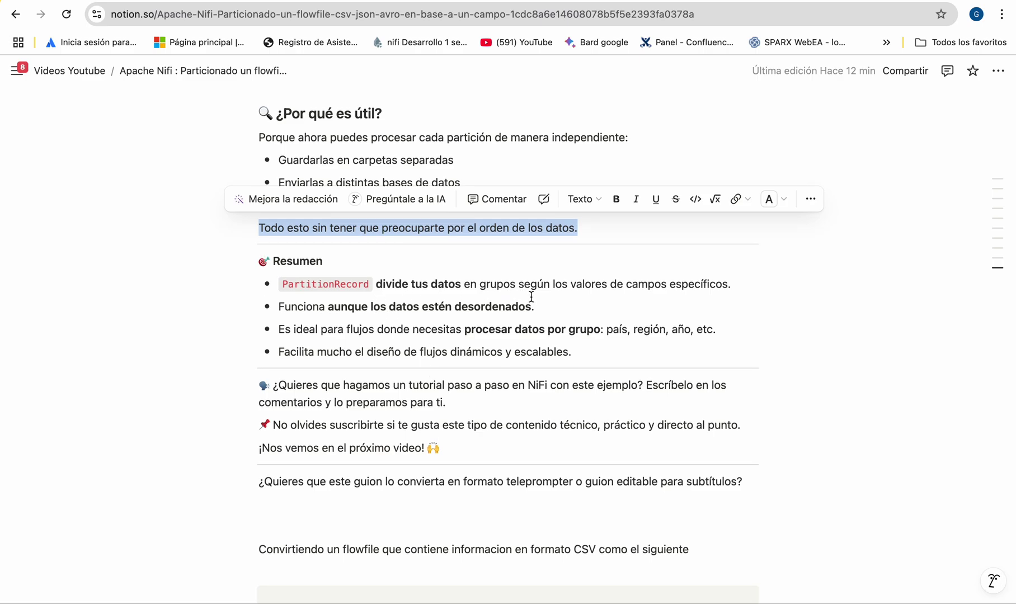
drag(526, 288, 727, 288)
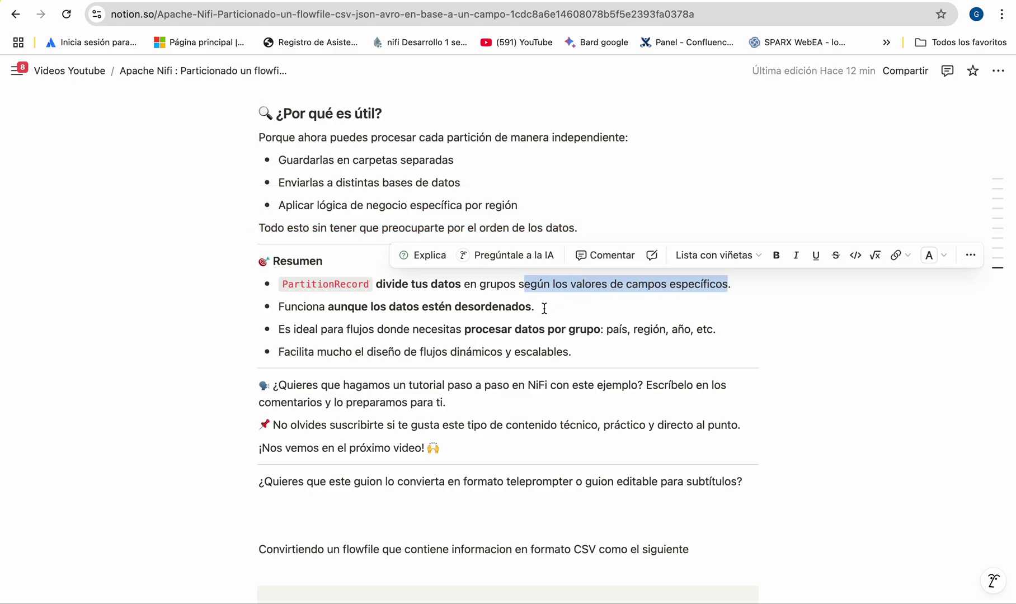
Highlight the example field sales_region in the code block under Partition Field Names
scroll(571, 329, up, 10)
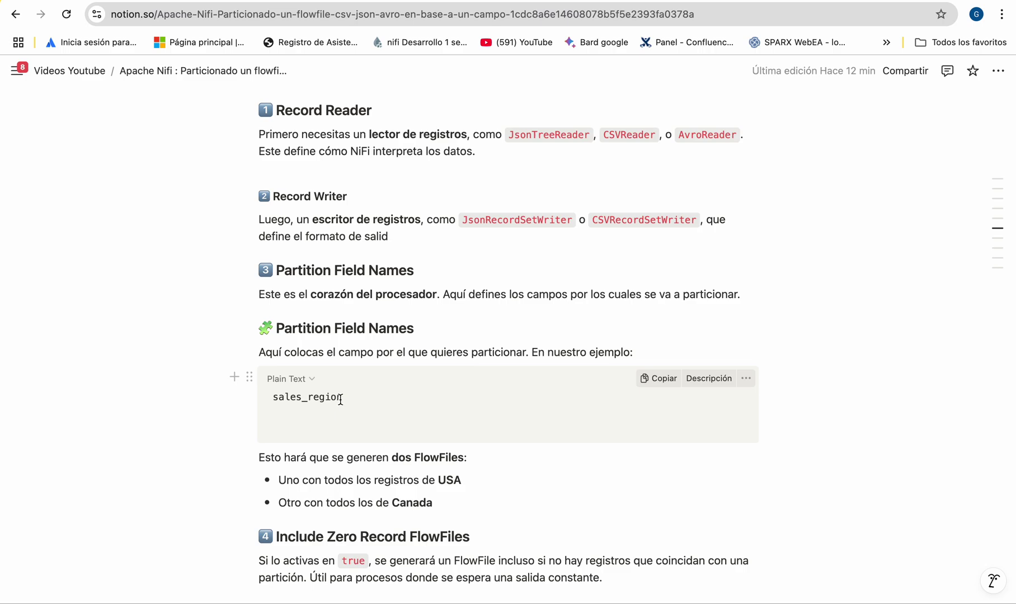
drag(345, 398, 275, 398)
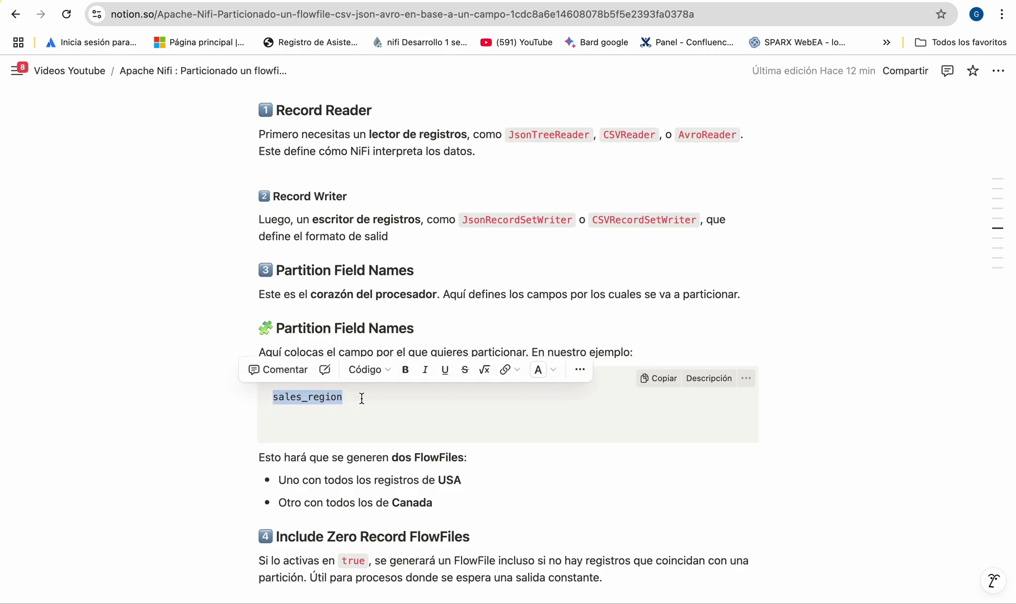
Read the remaining bullets of the Resumen section, highlighting the one about unordered data and the last one about dynamic, scalable flows
scroll(530, 443, down, 2)
scroll(530, 442, down, 6)
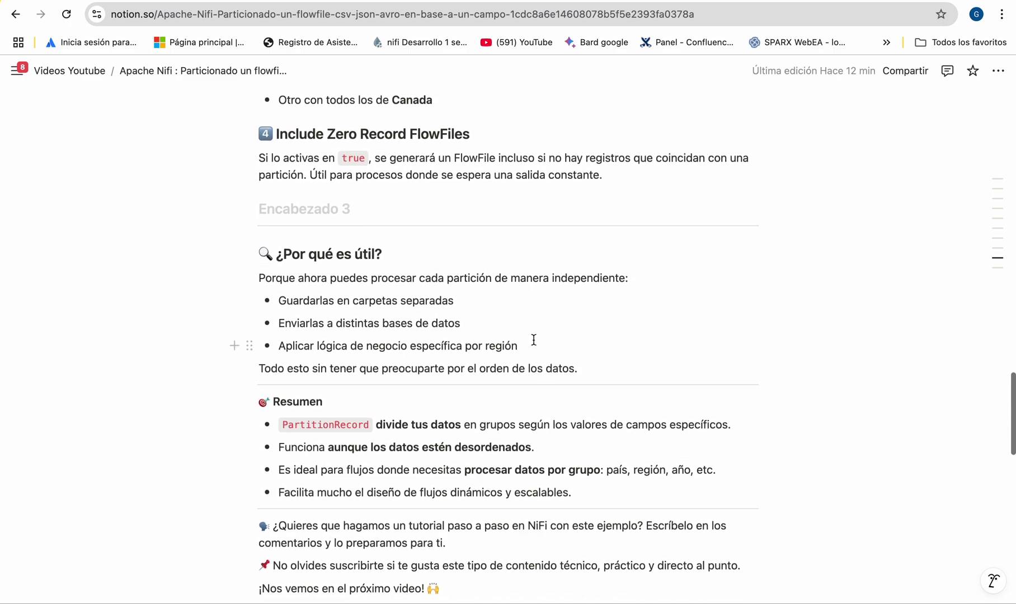
scroll(534, 339, down, 2)
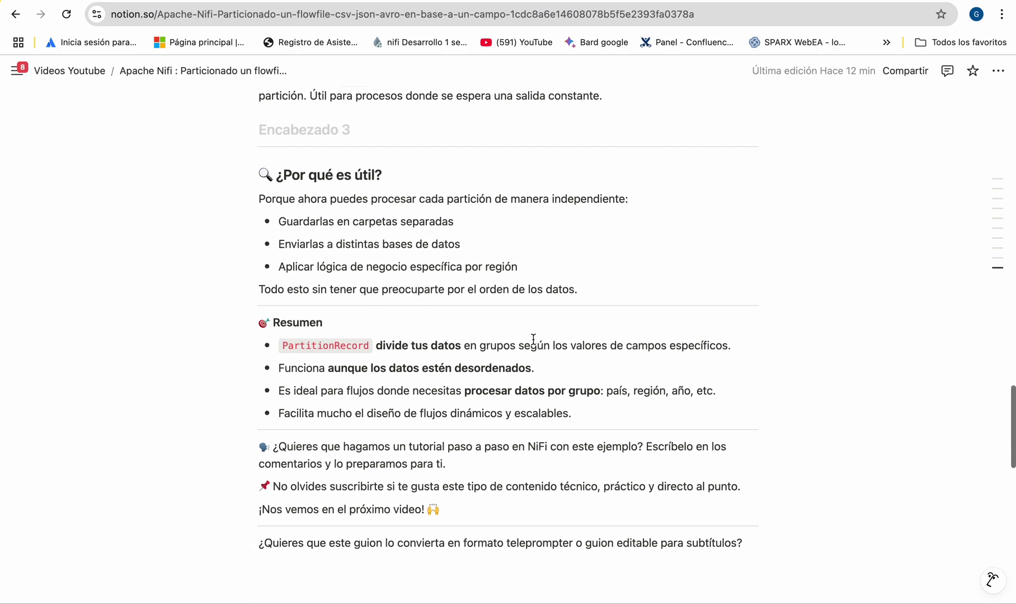
click(396, 326)
scroll(399, 326, up, 1)
scroll(399, 326, down, 1)
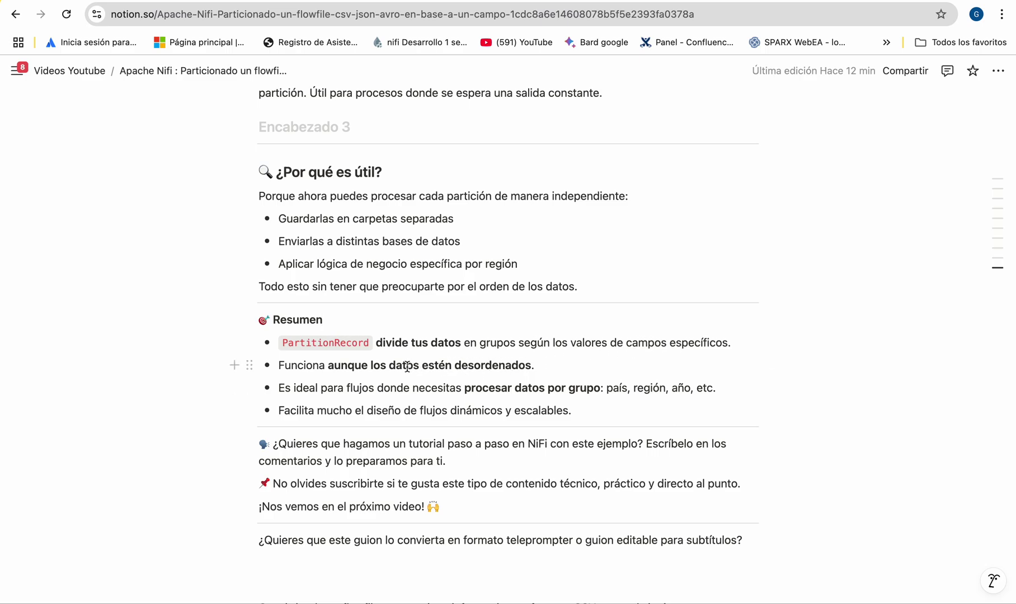
drag(285, 367, 526, 367)
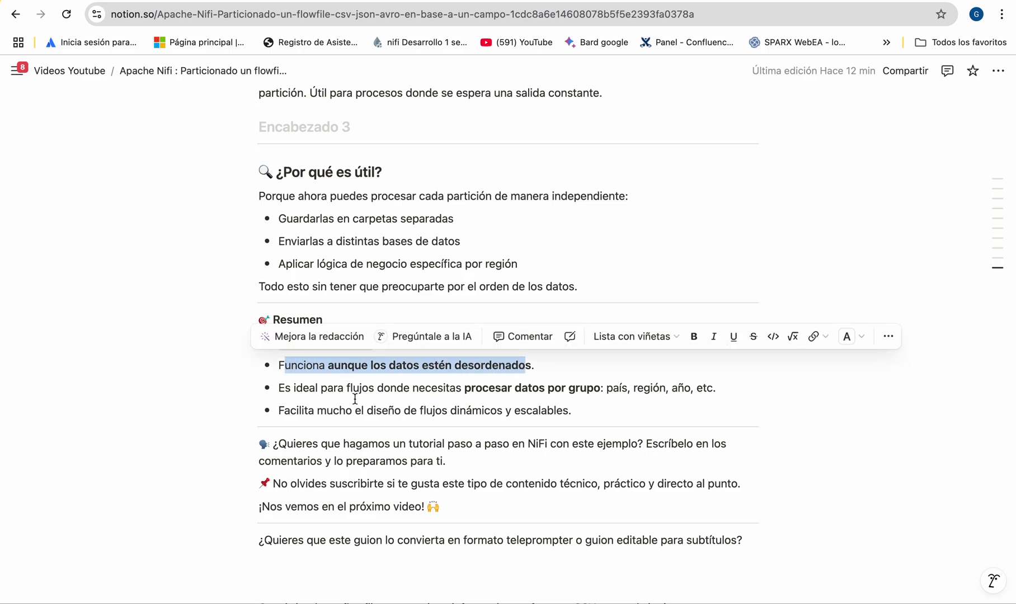
drag(289, 390, 355, 413)
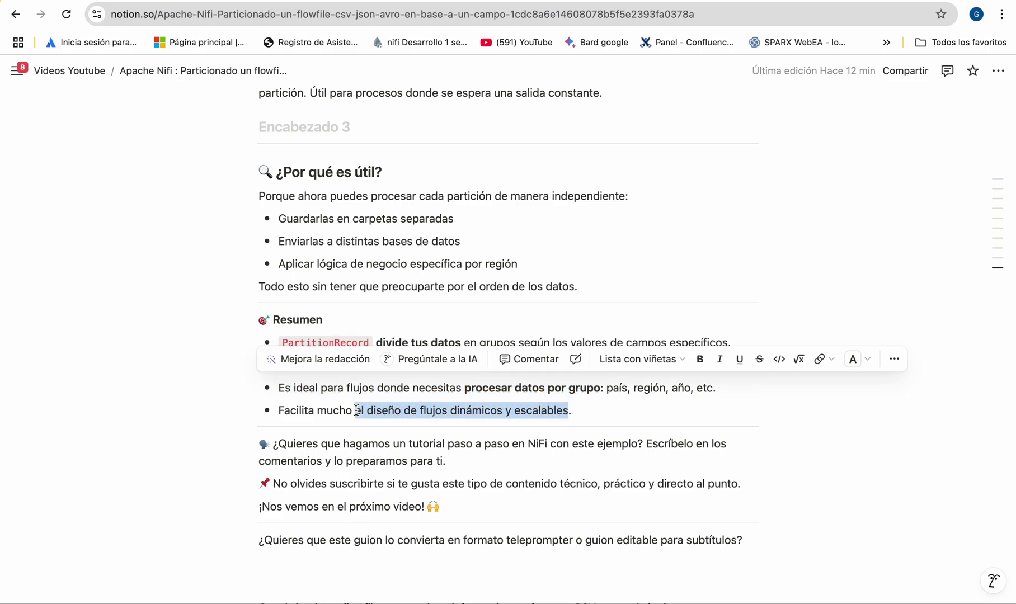
click(465, 415)
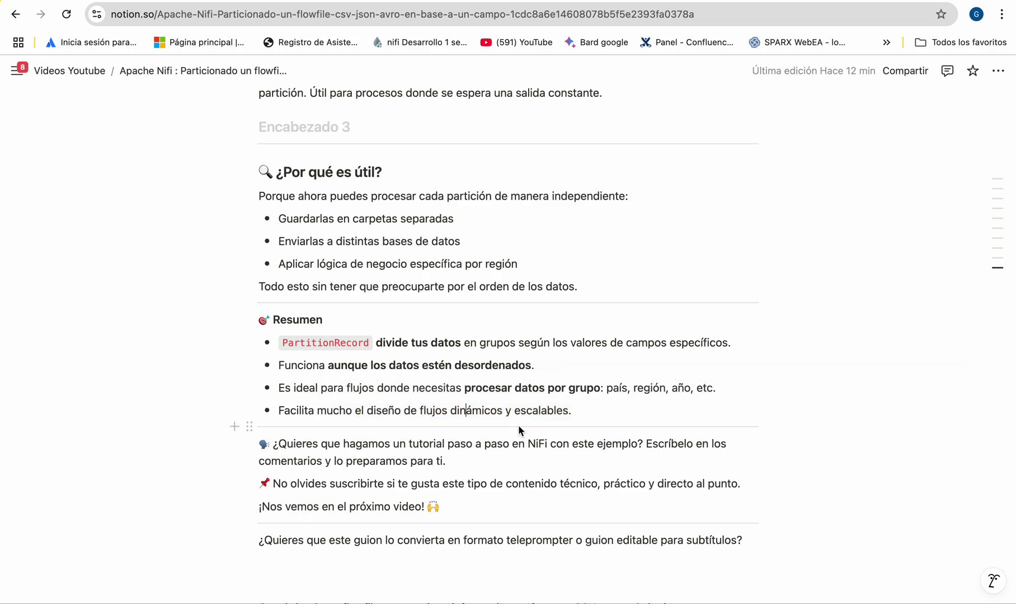
Switch to the NiFi Flow and look over its GenerateFlowFile and PartitionRecord processors
scroll(651, 472, up, 5)
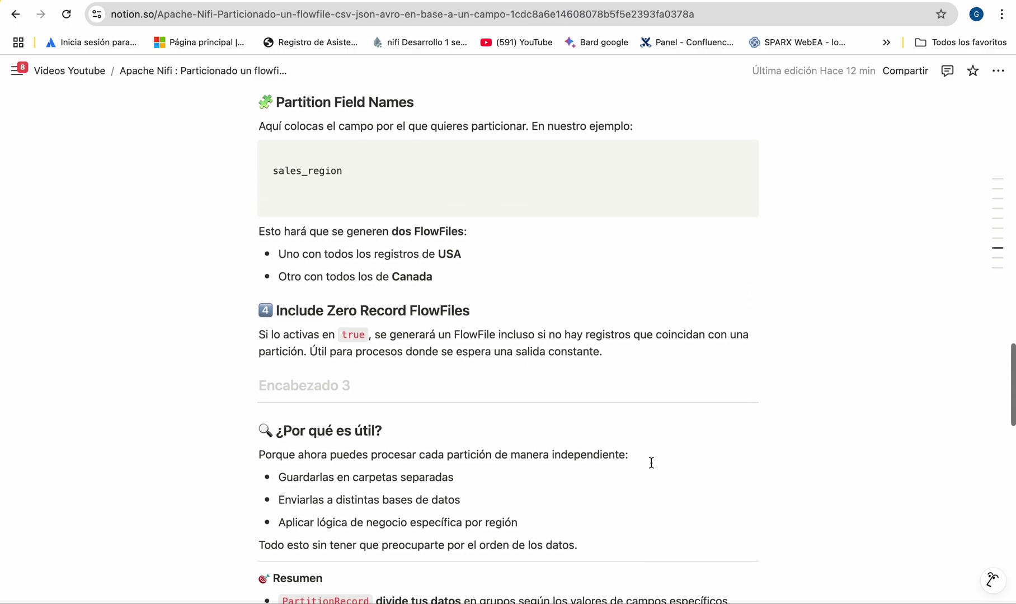
scroll(651, 462, up, 1)
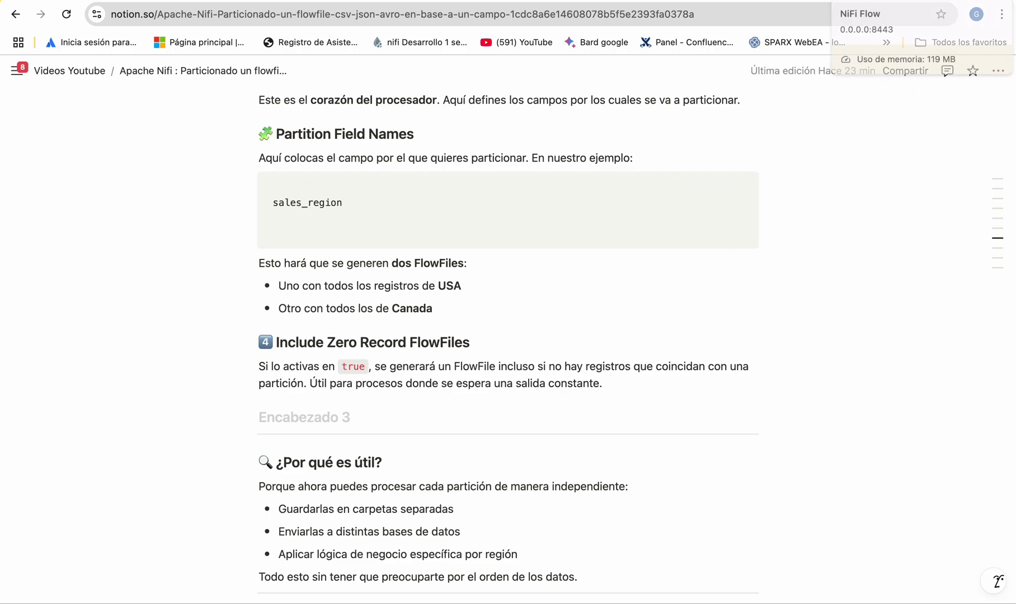
click(895, 0)
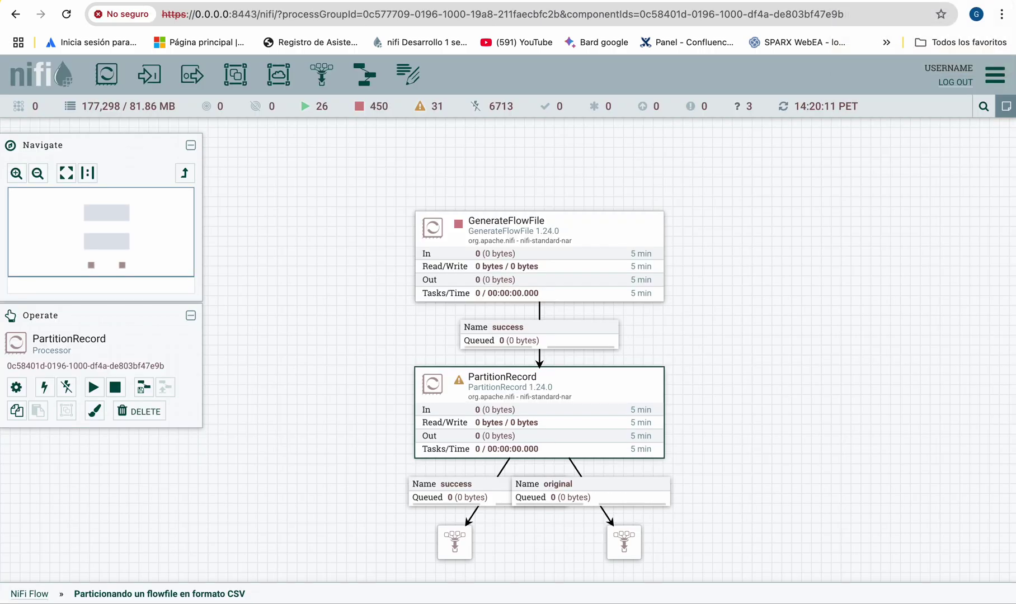
drag(796, 277, 785, 273)
drag(816, 327, 729, 262)
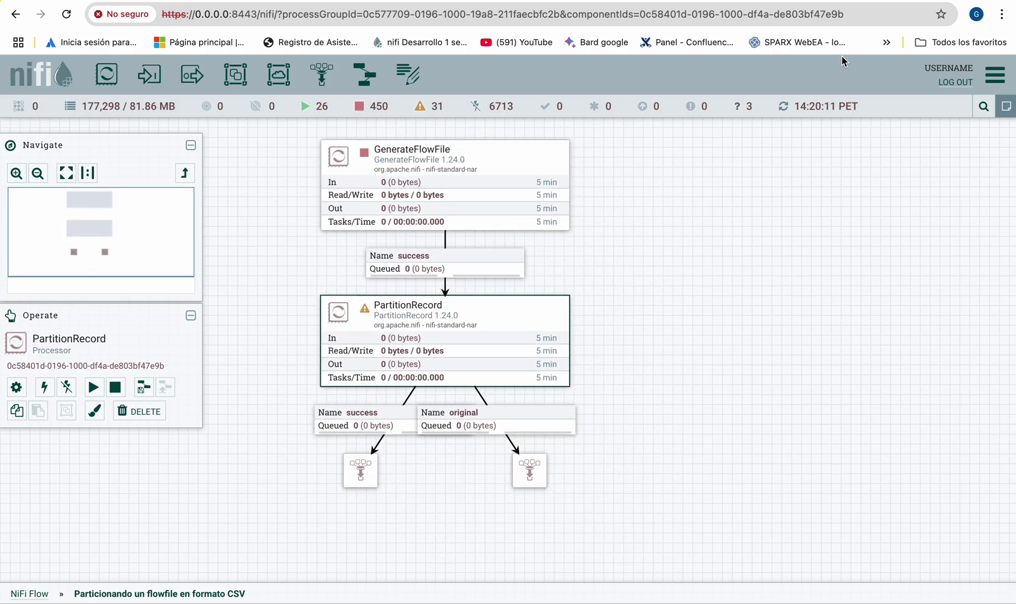
Return to the Notion notes and highlight all the data rows in the sample CSV block
click(886, 3)
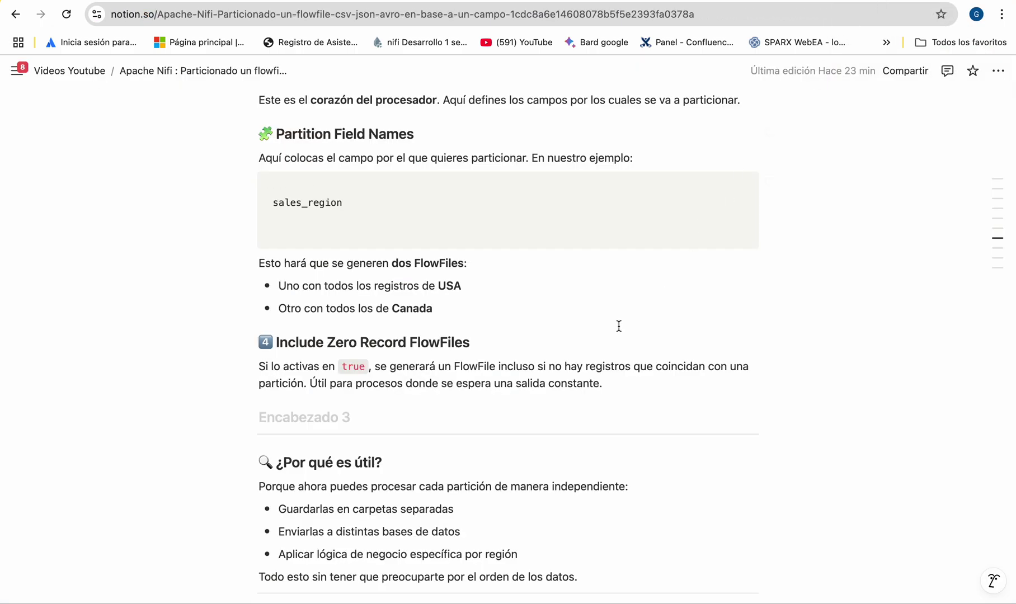
scroll(619, 326, down, 10)
scroll(618, 326, down, 3)
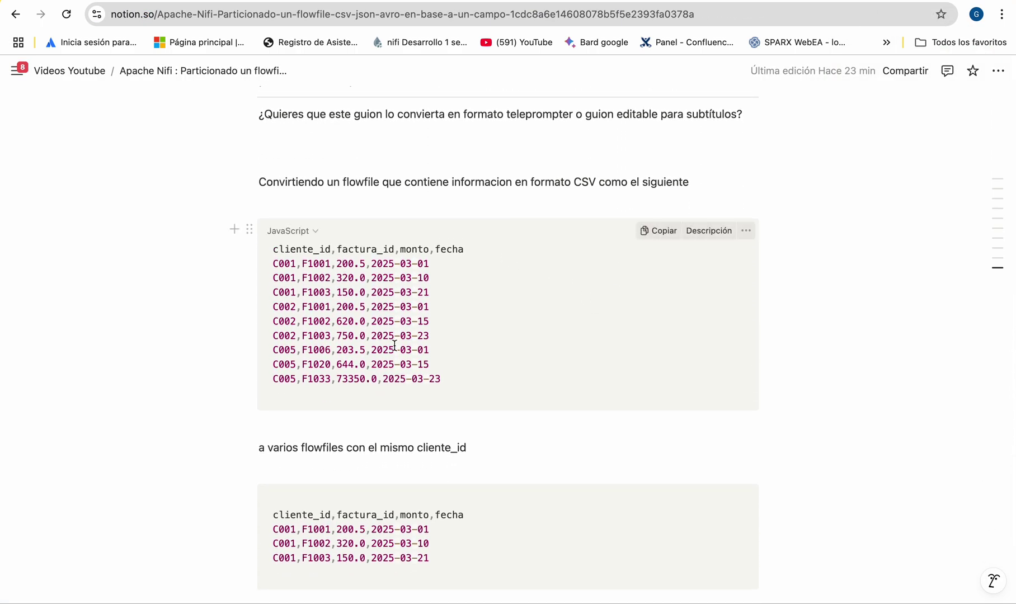
drag(469, 383, 280, 272)
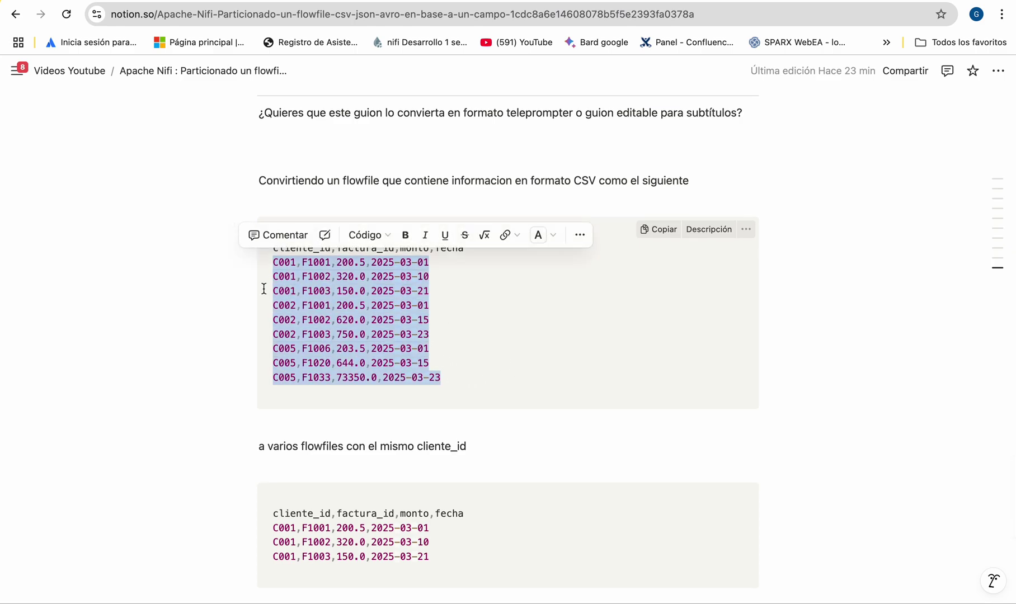
Highlight the cliente_id header and client codes in the sample CSV, plus the word CSV in the sentence above it
click(274, 264)
drag(274, 264, 290, 264)
click(302, 280)
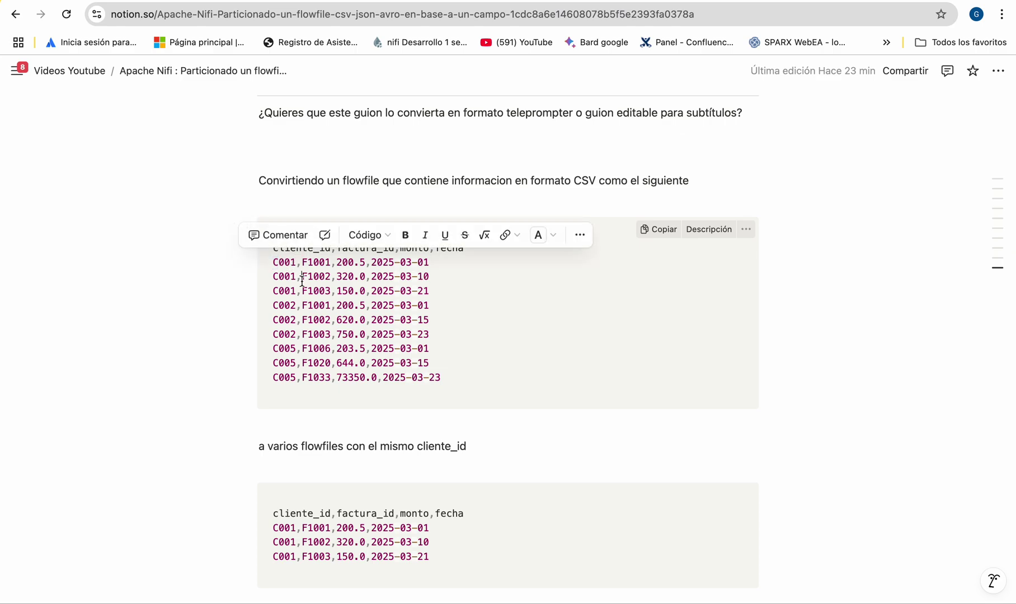
double_click(288, 246)
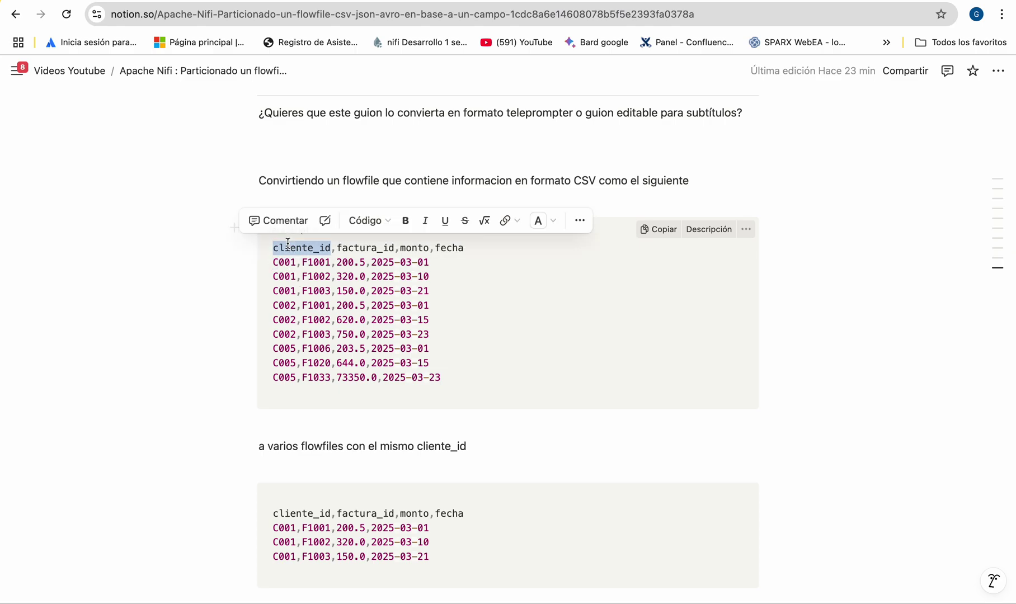
double_click(285, 263)
double_click(285, 276)
click(284, 290)
double_click(283, 305)
double_click(285, 349)
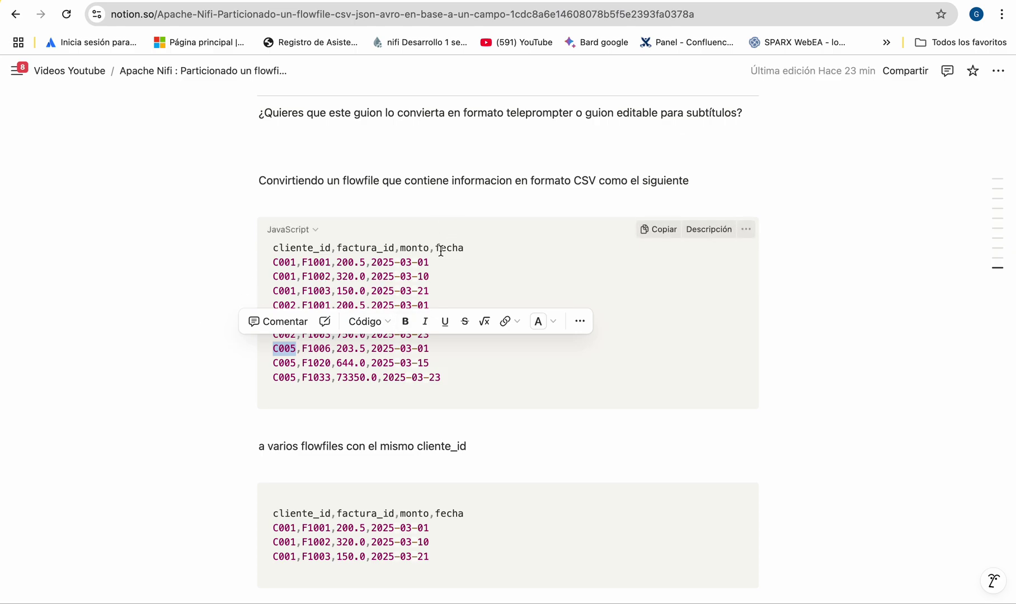
double_click(584, 181)
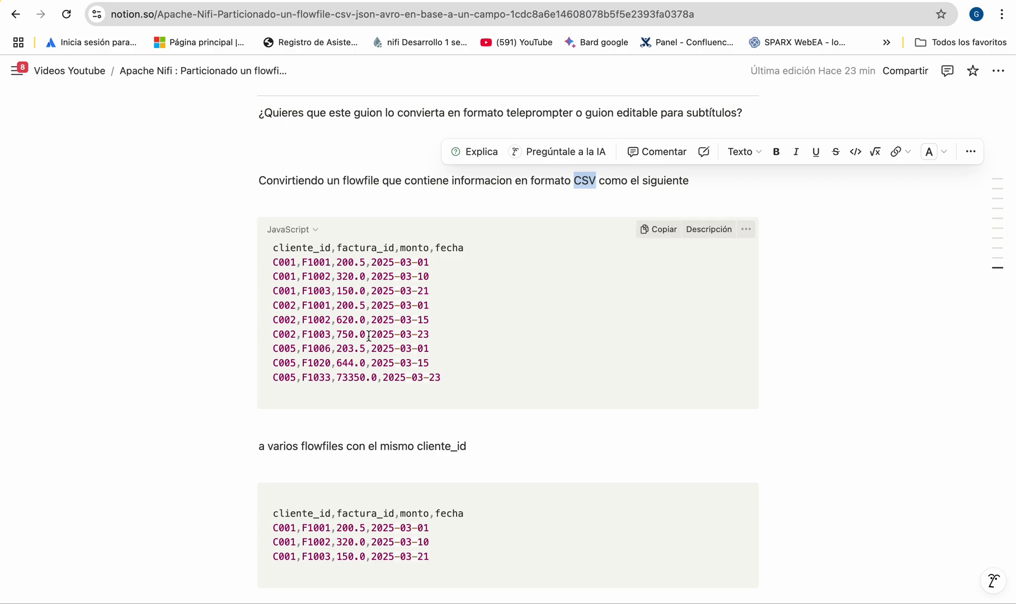
Review the expected output blocks grouped by cliente_id, highlighting client codes in each of the three blocks
scroll(392, 338, down, 3)
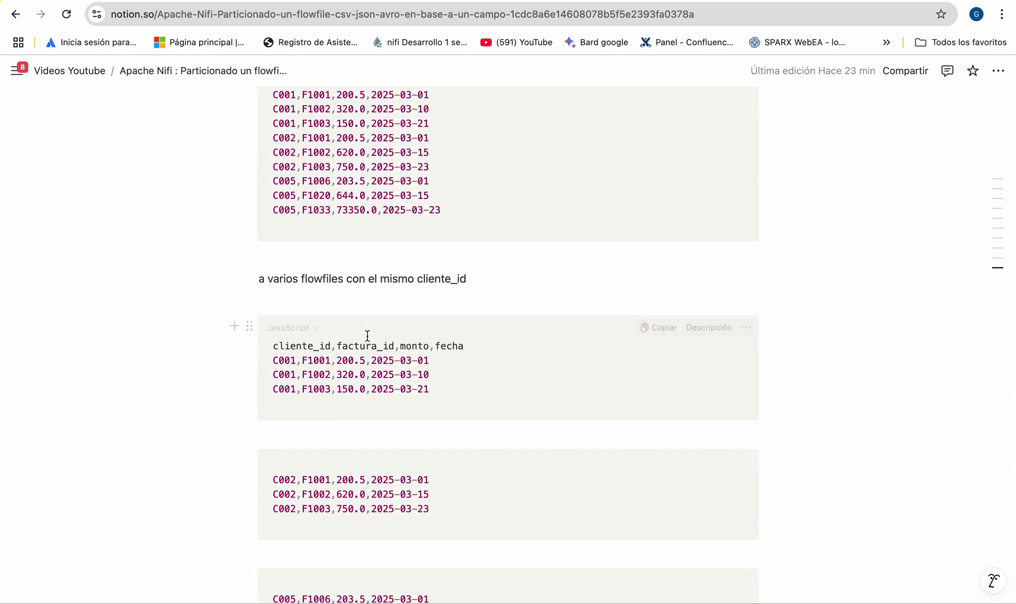
scroll(368, 336, down, 1)
scroll(368, 336, down, 1)
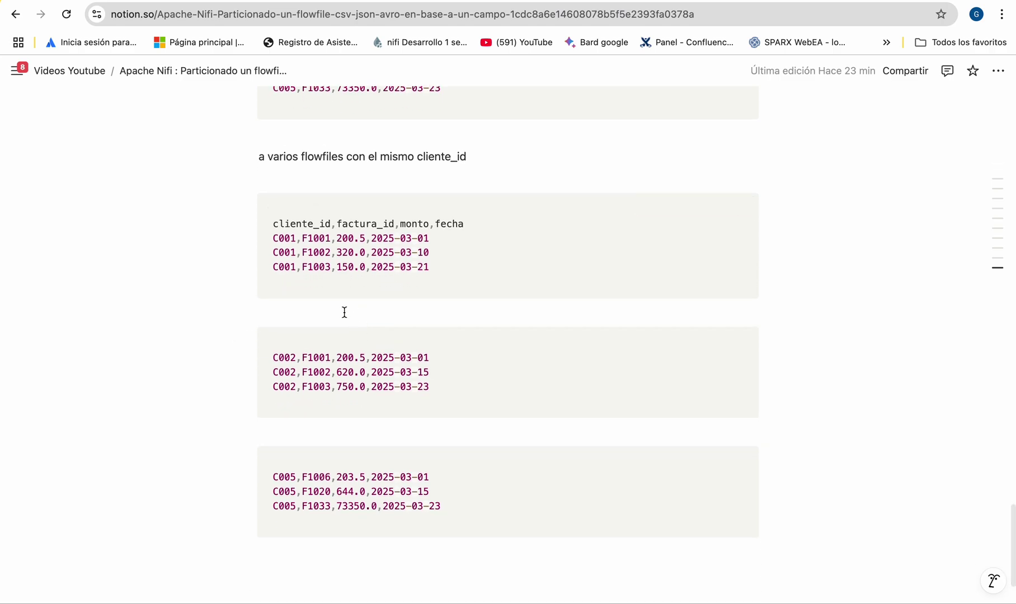
double_click(291, 238)
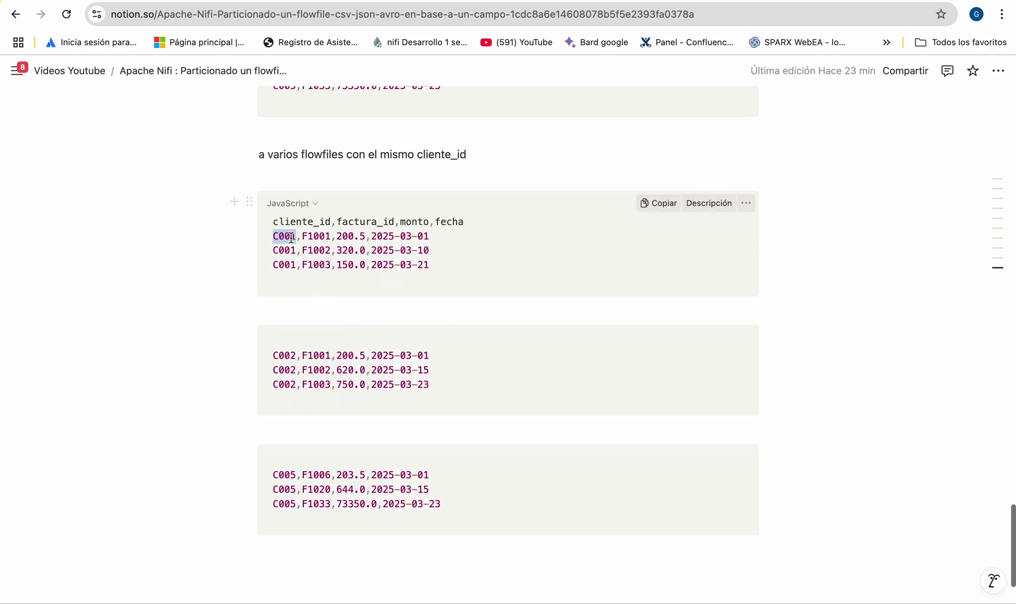
key(shift+Down)
scroll(286, 314, down, 1)
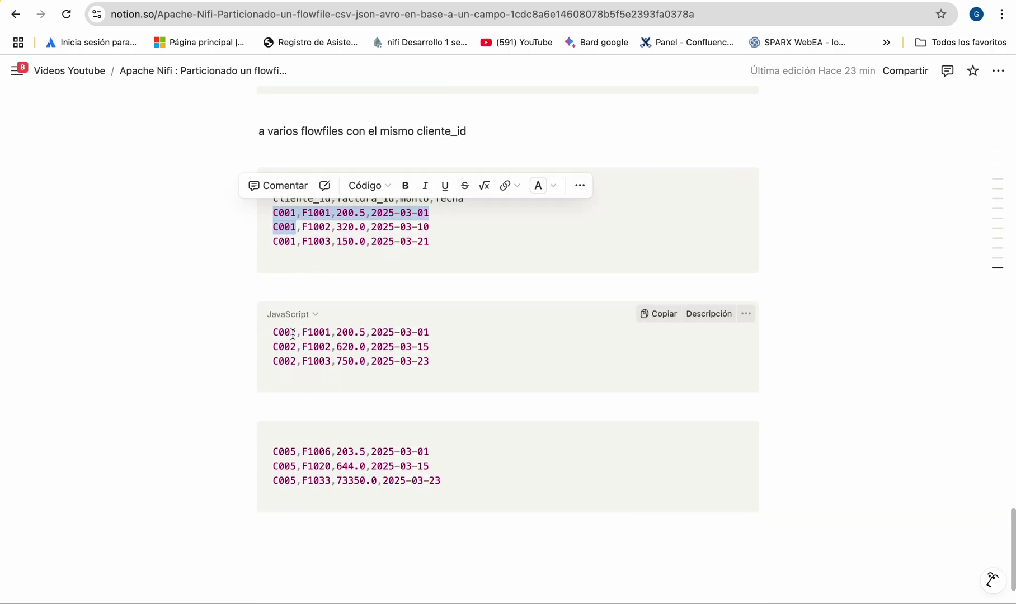
double_click(286, 333)
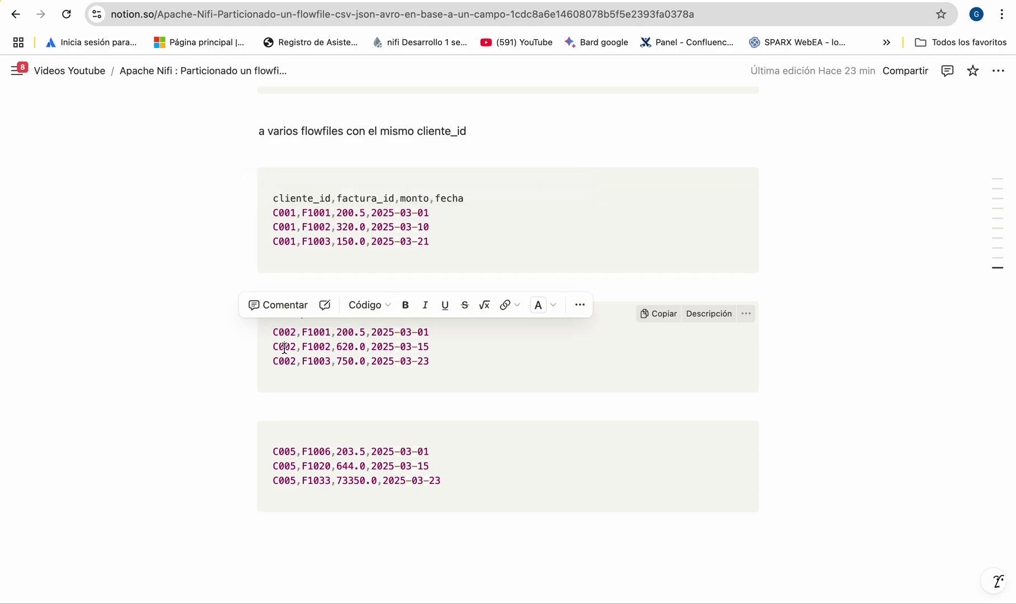
double_click(276, 347)
double_click(278, 361)
double_click(282, 451)
scroll(415, 435, down, 1)
scroll(415, 436, down, 1)
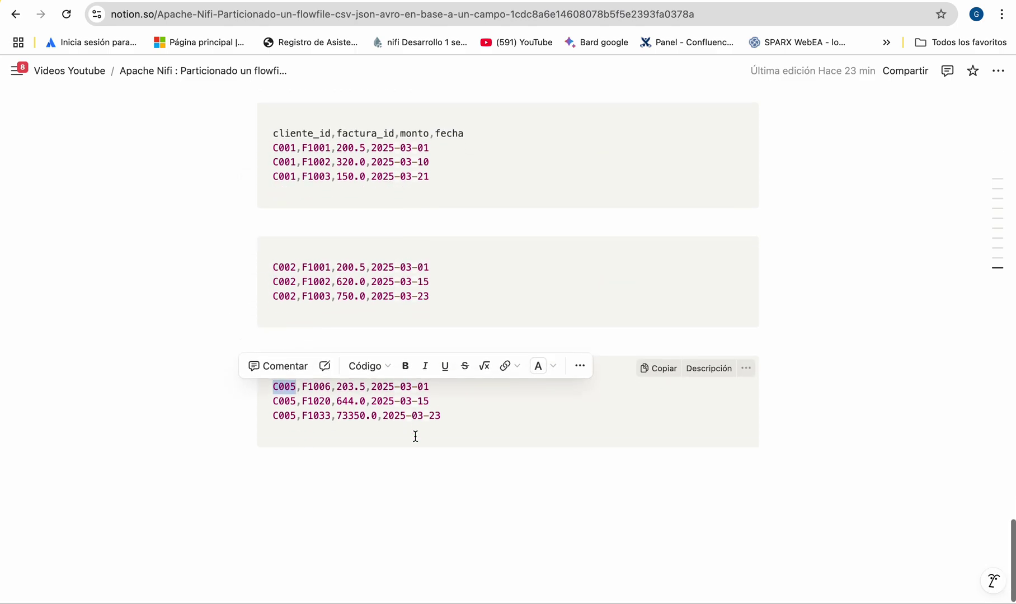
scroll(557, 301, up, 3)
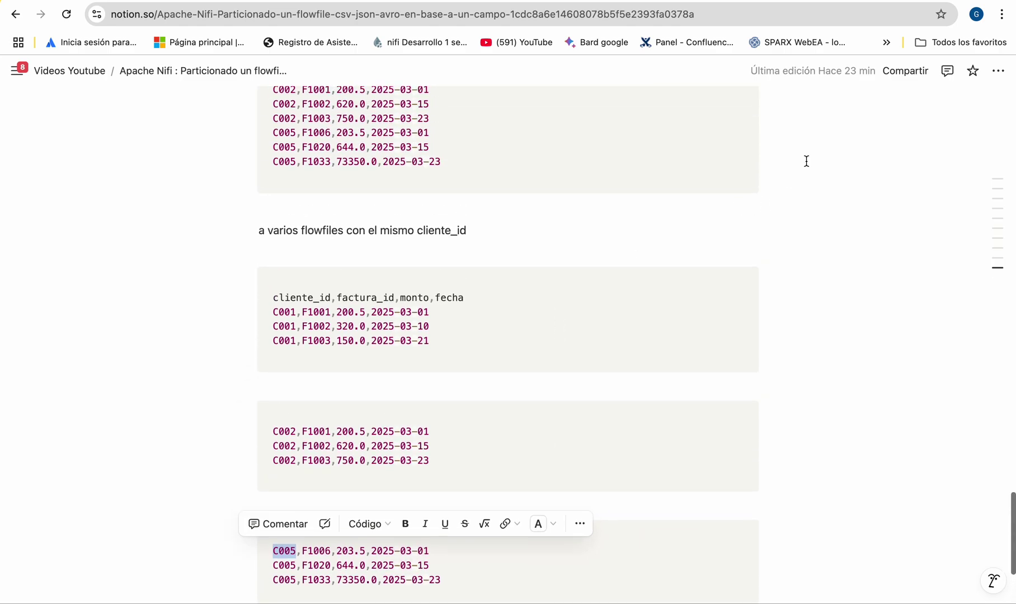
Switch to the NiFi Flow and open the GenerateFlowFile processor's properties
click(861, 1)
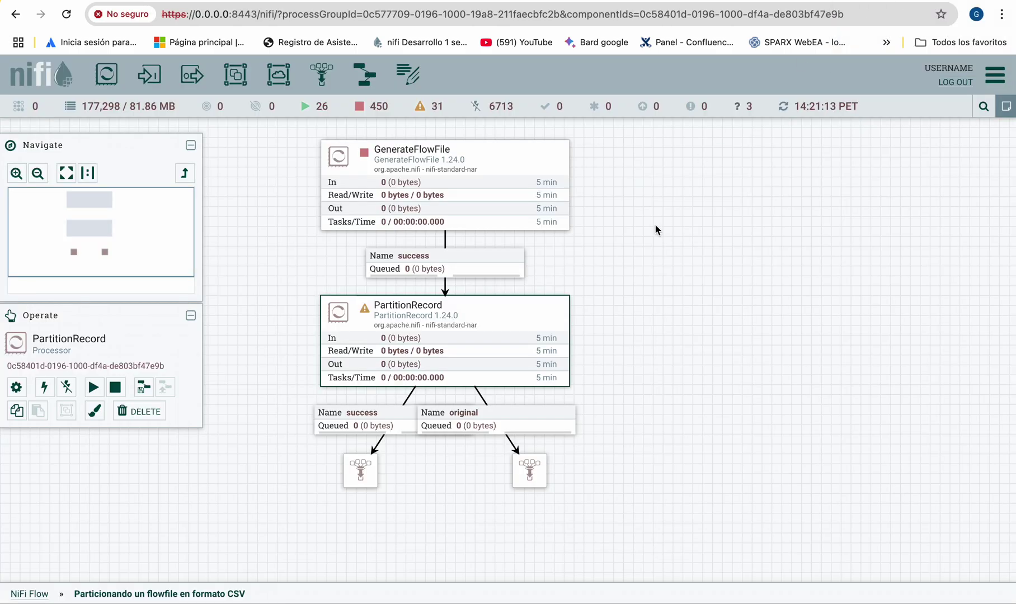
double_click(515, 203)
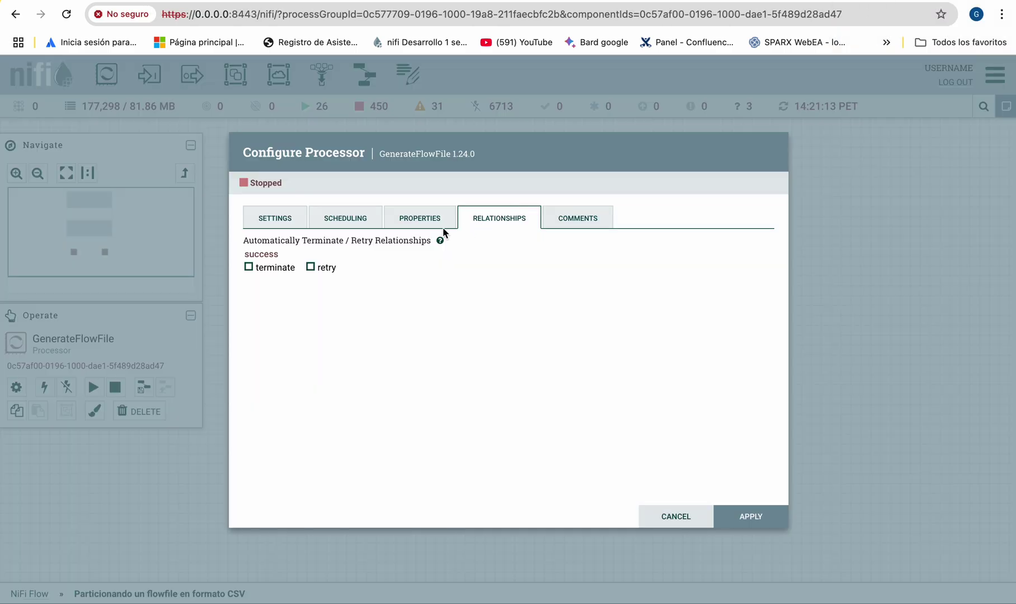
click(414, 221)
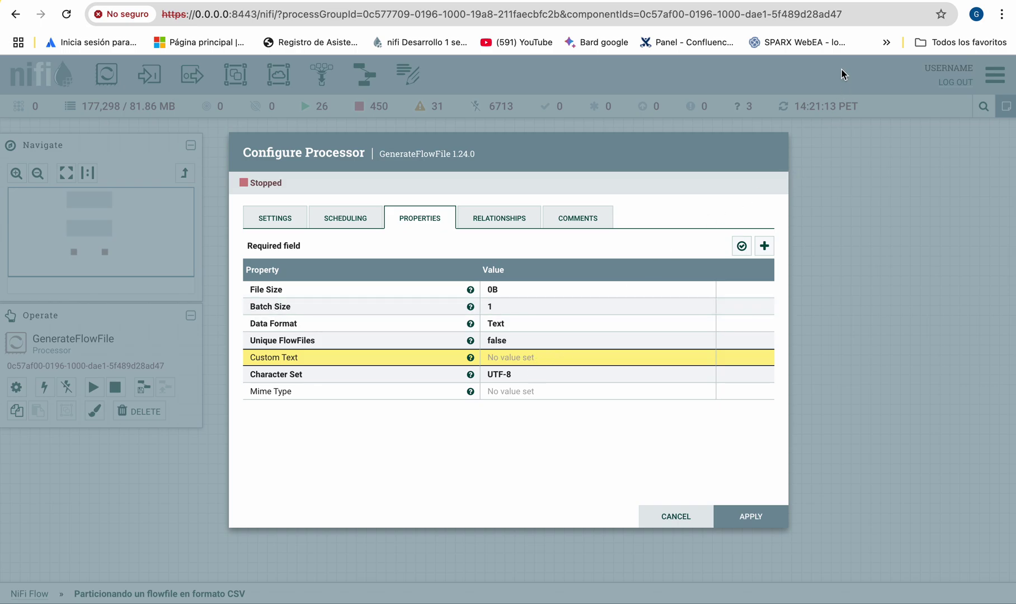
Switch back to the Notion notes and copy the full sample CSV block, including its header row
click(893, 1)
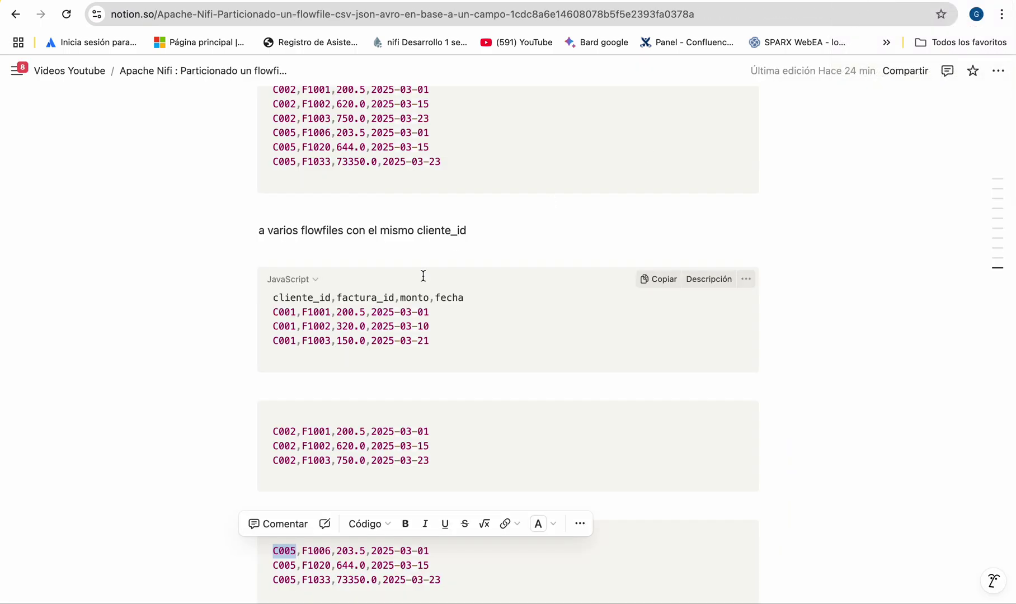
scroll(423, 274, up, 4)
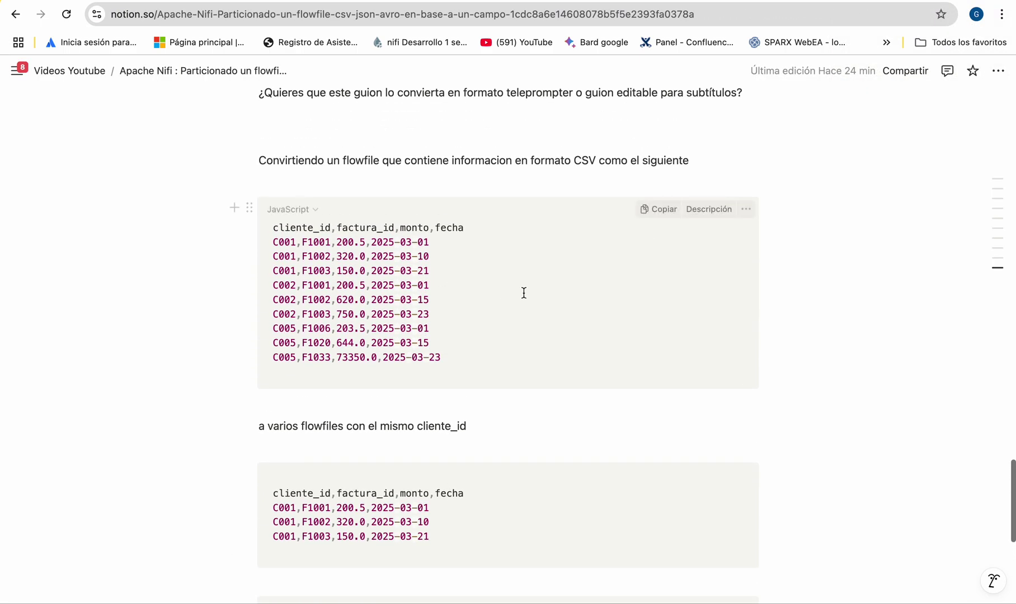
click(663, 211)
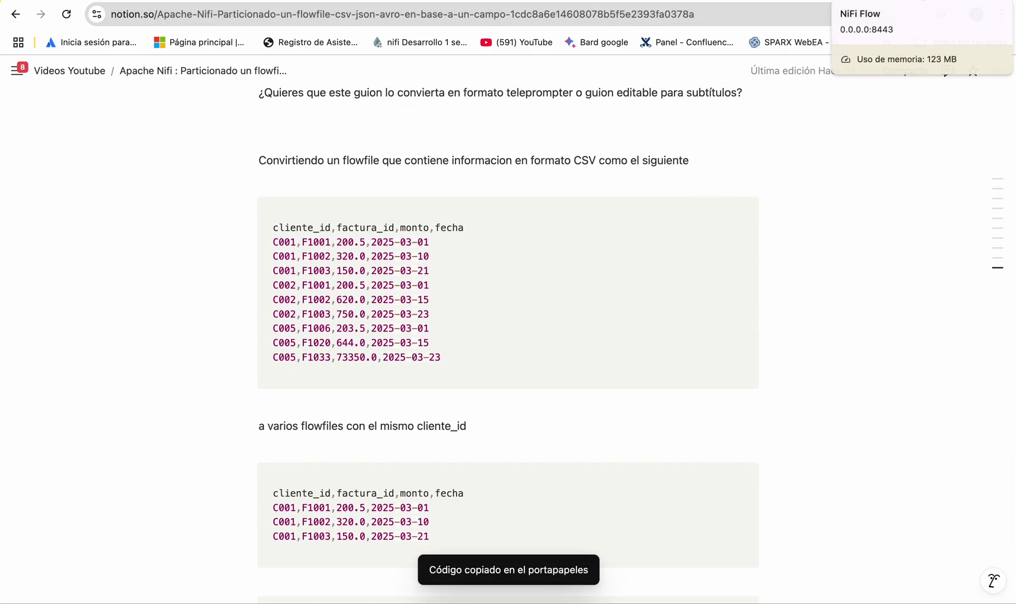
Switch to the NiFi Flow, paste the copied sample CSV into the GenerateFlowFile processor's Custom Text property, and apply the configuration
click(872, 2)
click(514, 359)
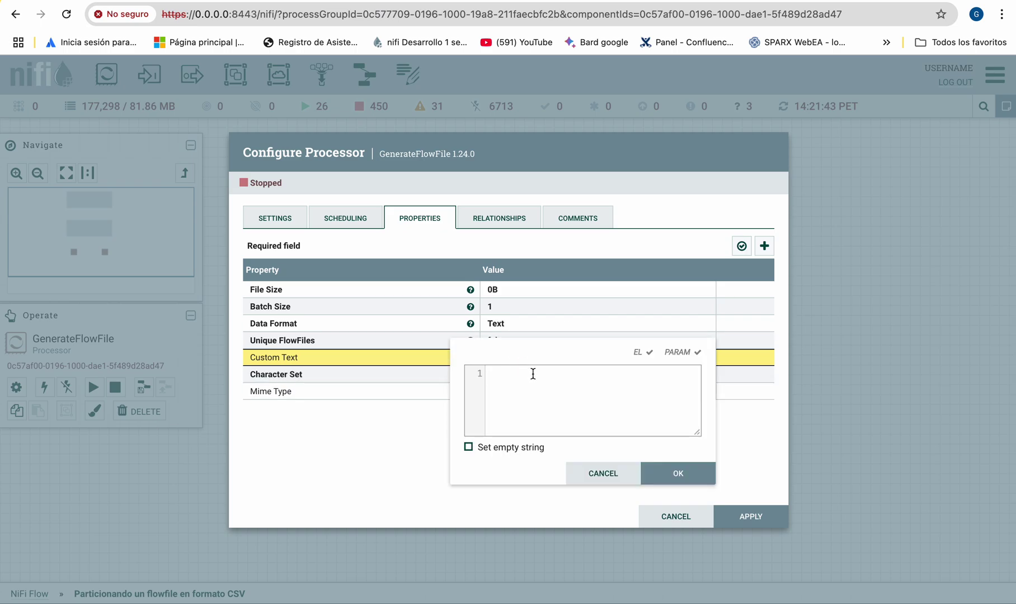
key(ctrl+v)
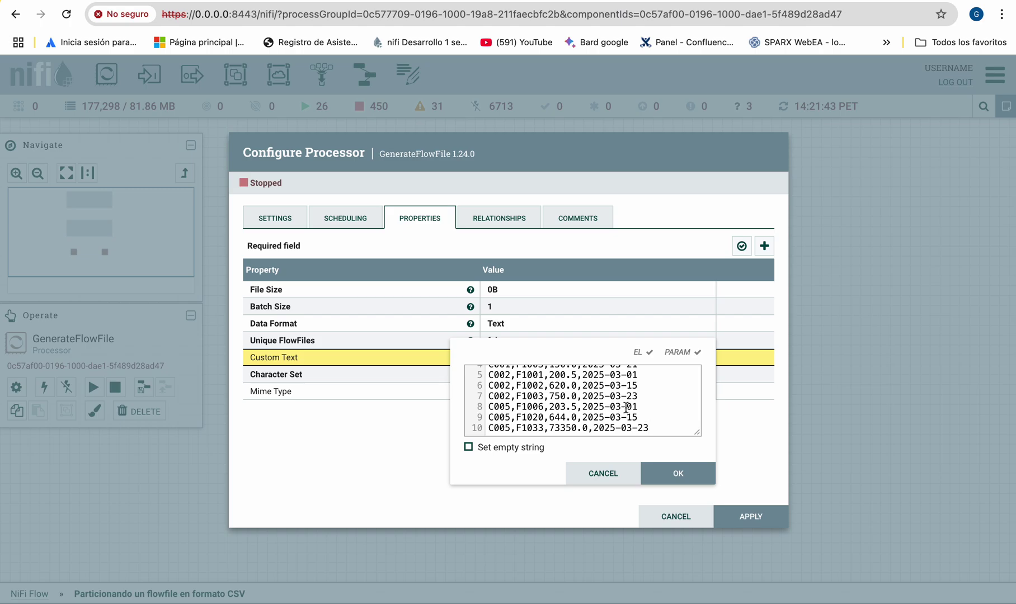
scroll(597, 397, up, 1)
scroll(596, 394, up, 1)
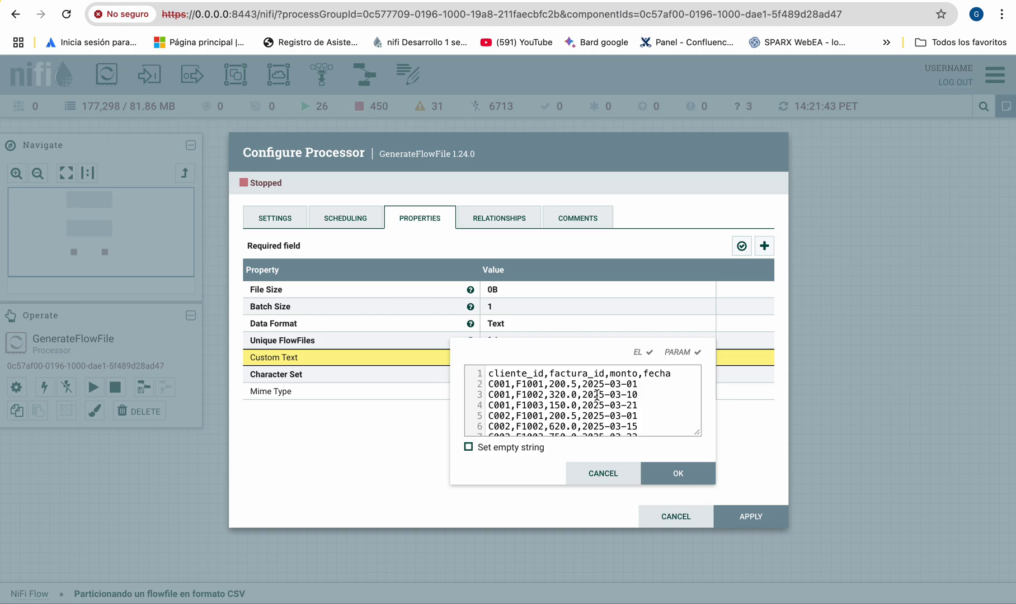
click(699, 479)
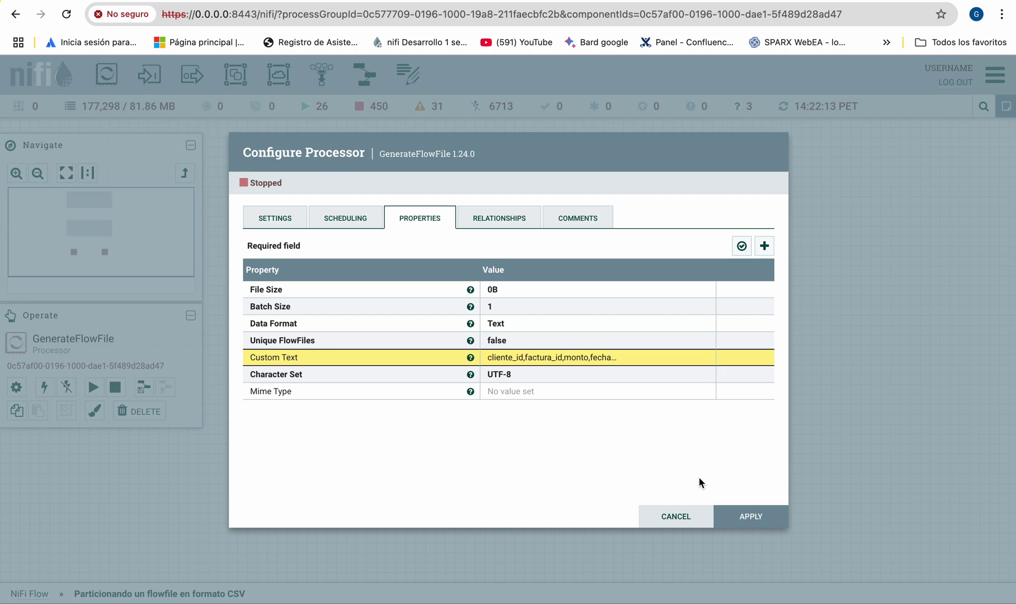
click(738, 519)
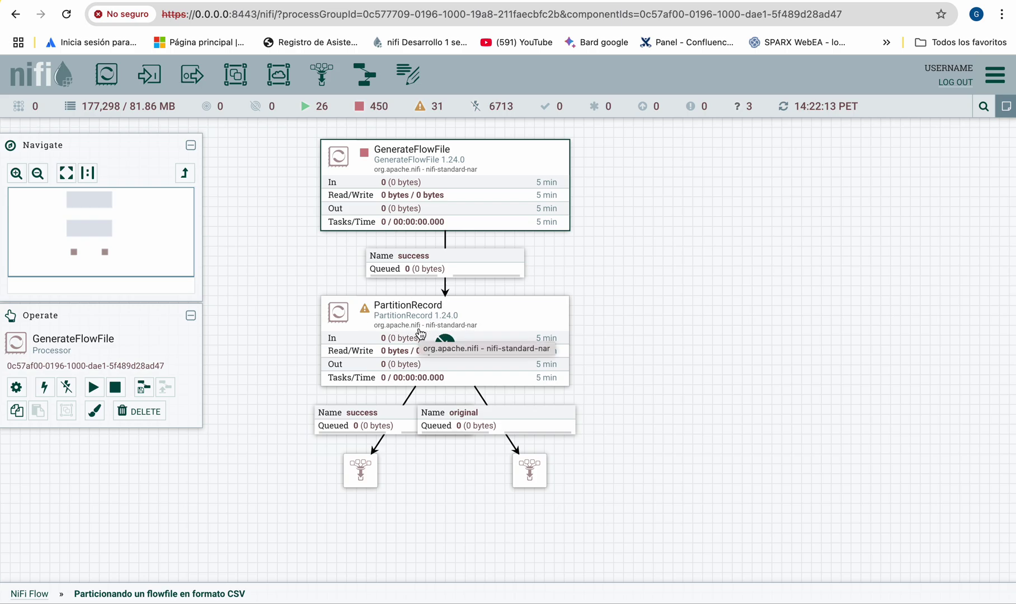
Set the PartitionRecord processor's Record Reader to CSVReader, save the change, and check that service in the controller services list
double_click(420, 335)
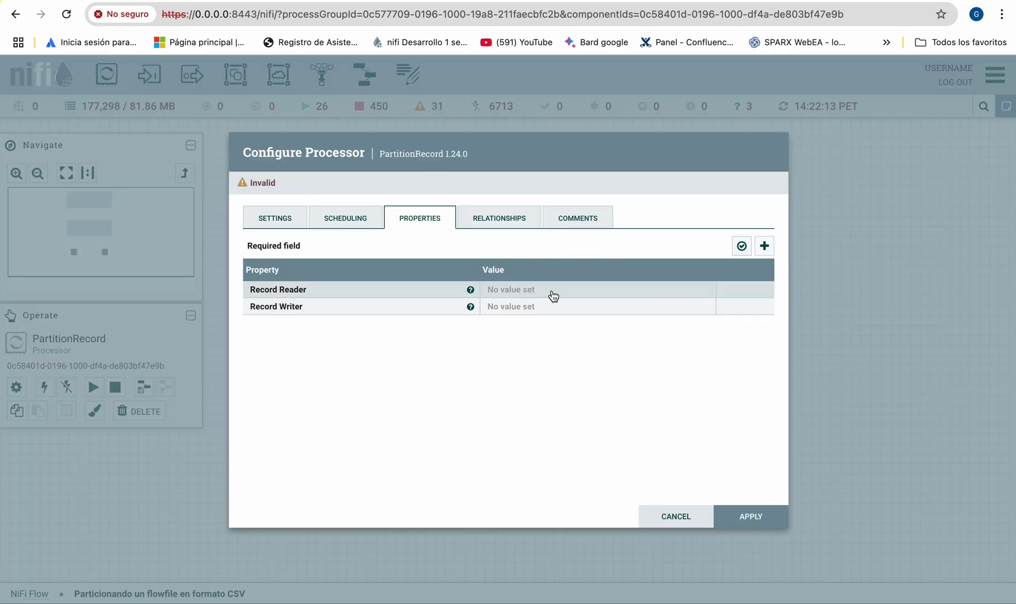
click(505, 297)
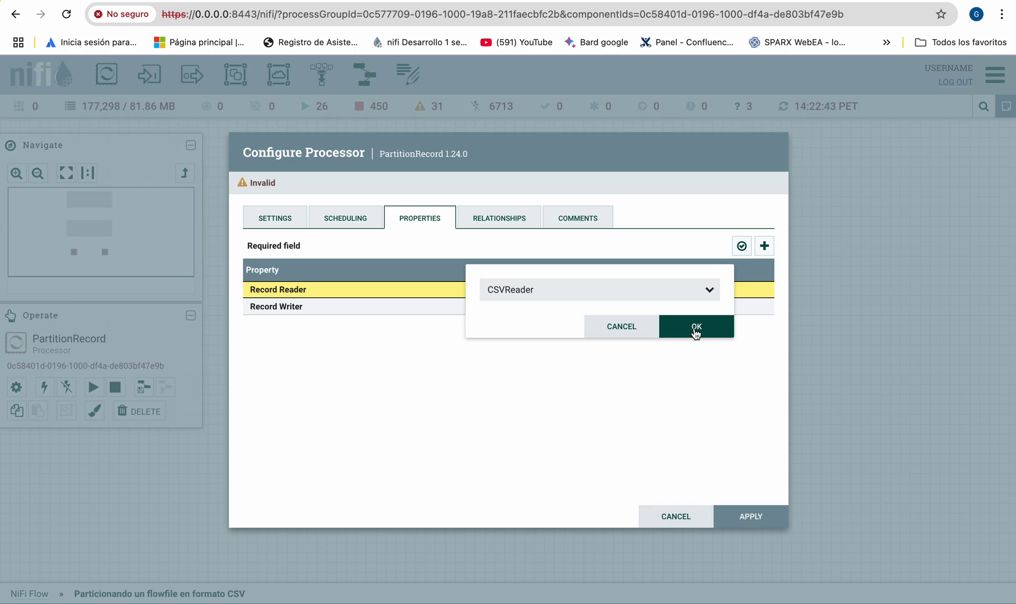
click(695, 329)
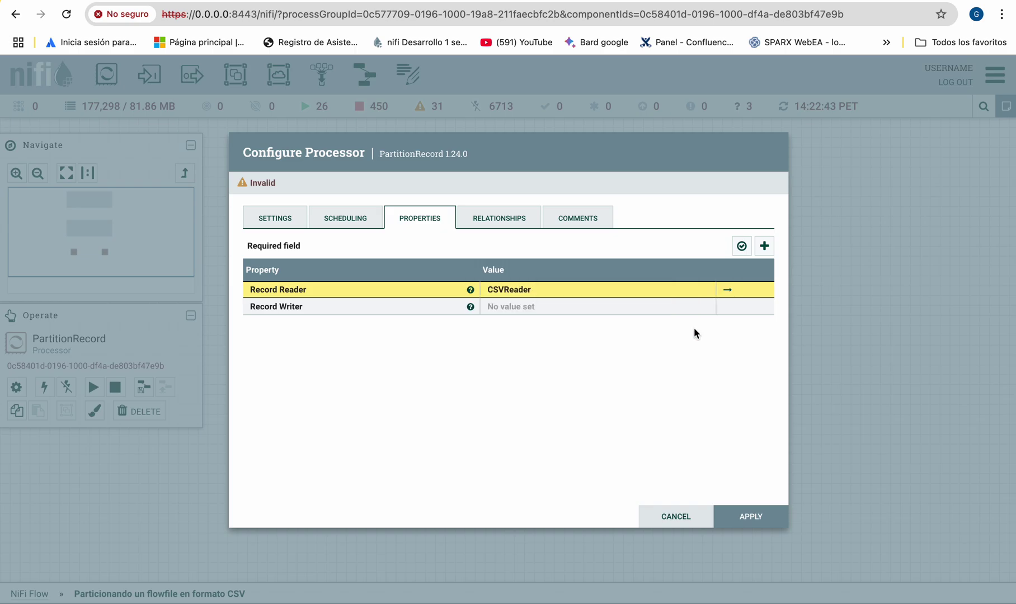
click(727, 292)
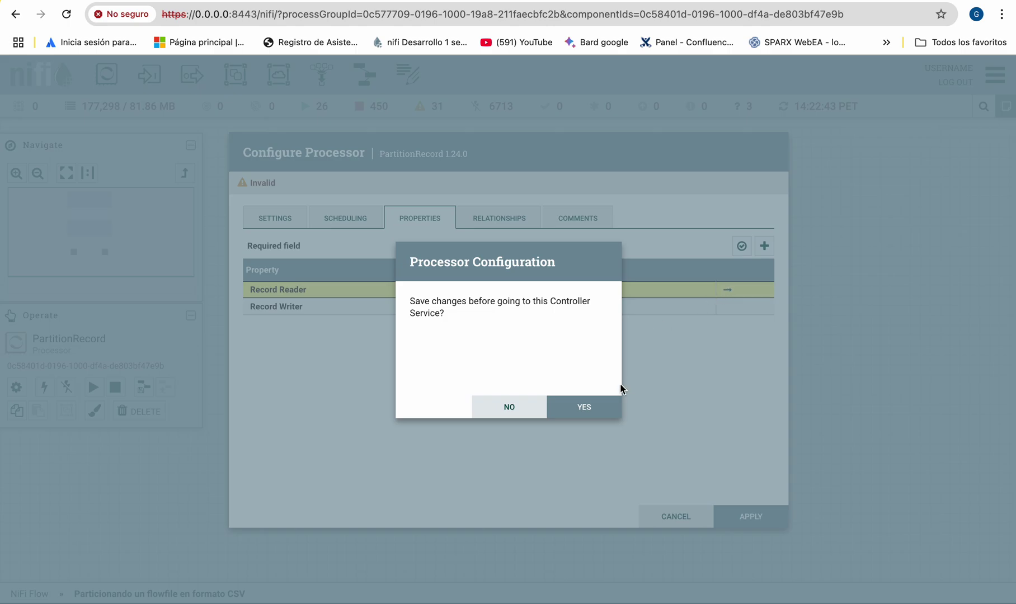
click(594, 408)
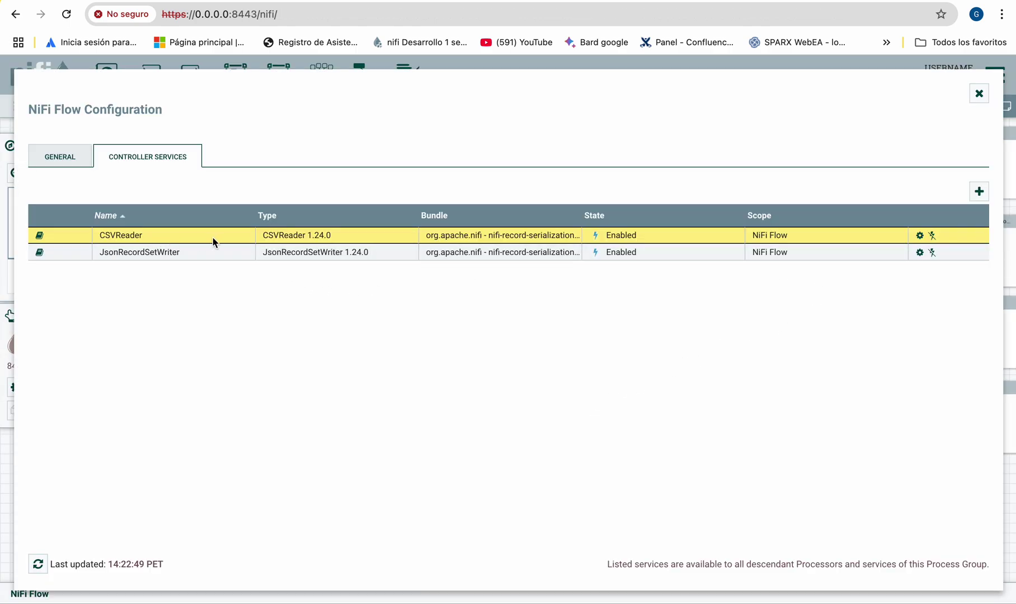
click(979, 94)
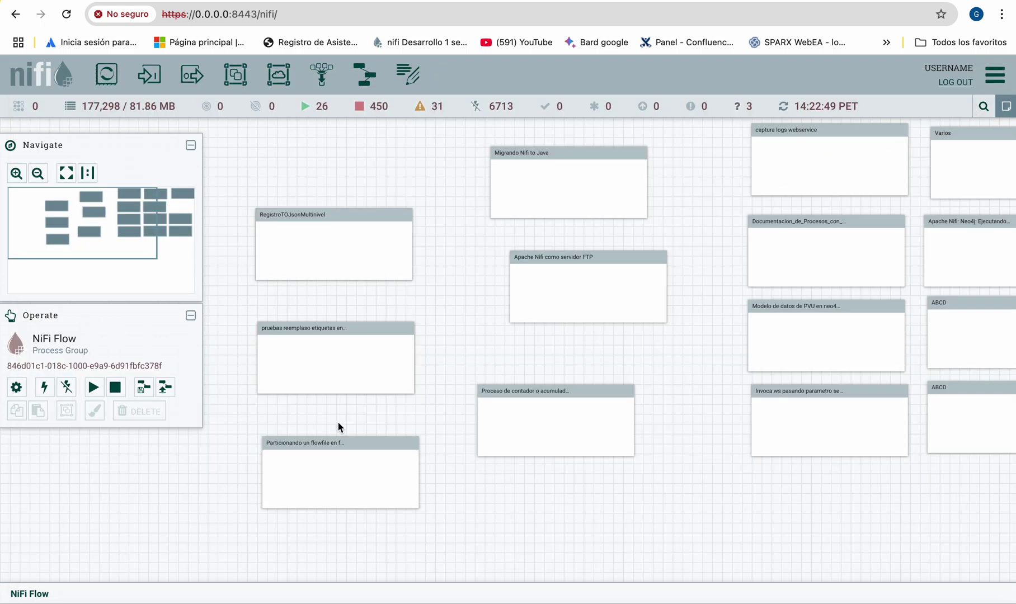
Reopen PartitionRecord in the "Particionando un flowfile en formato CSV" group and create a CSVRecordSetWriter 1.24.0 service as its Record Writer
click(368, 467)
double_click(367, 467)
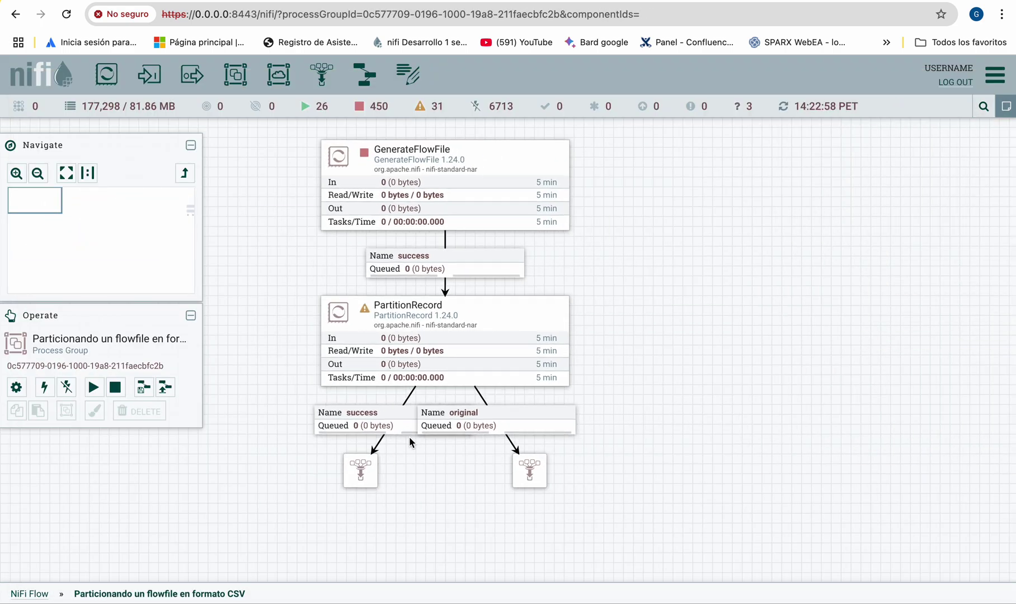
double_click(512, 339)
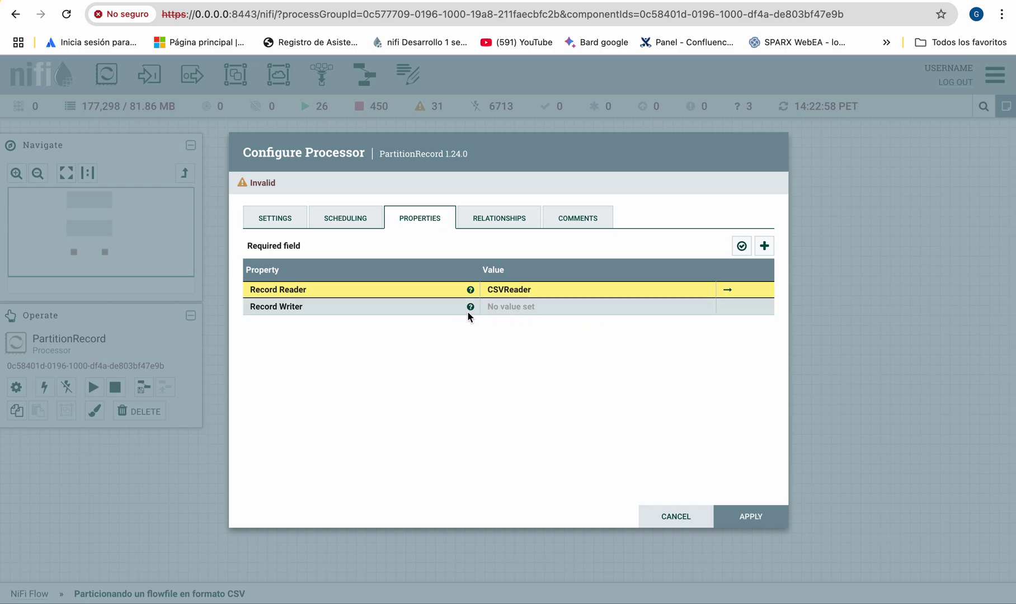
click(520, 313)
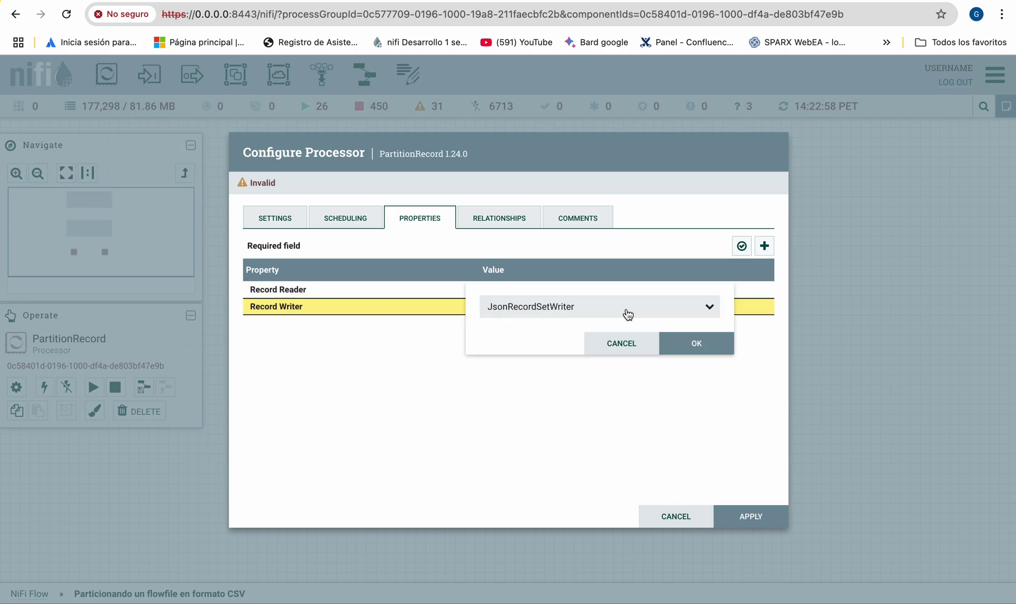
click(711, 309)
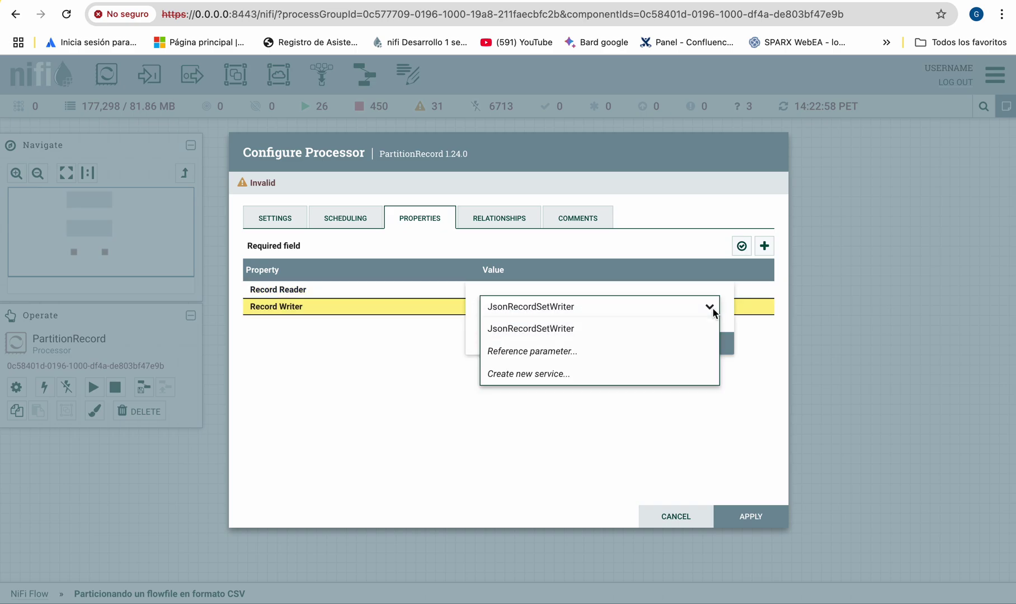
click(593, 374)
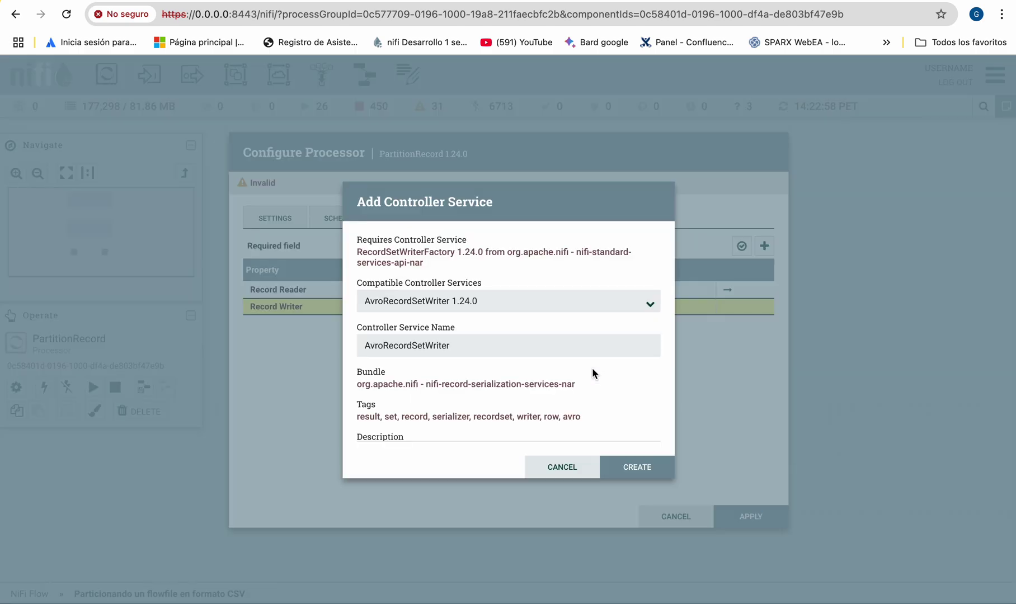
click(628, 303)
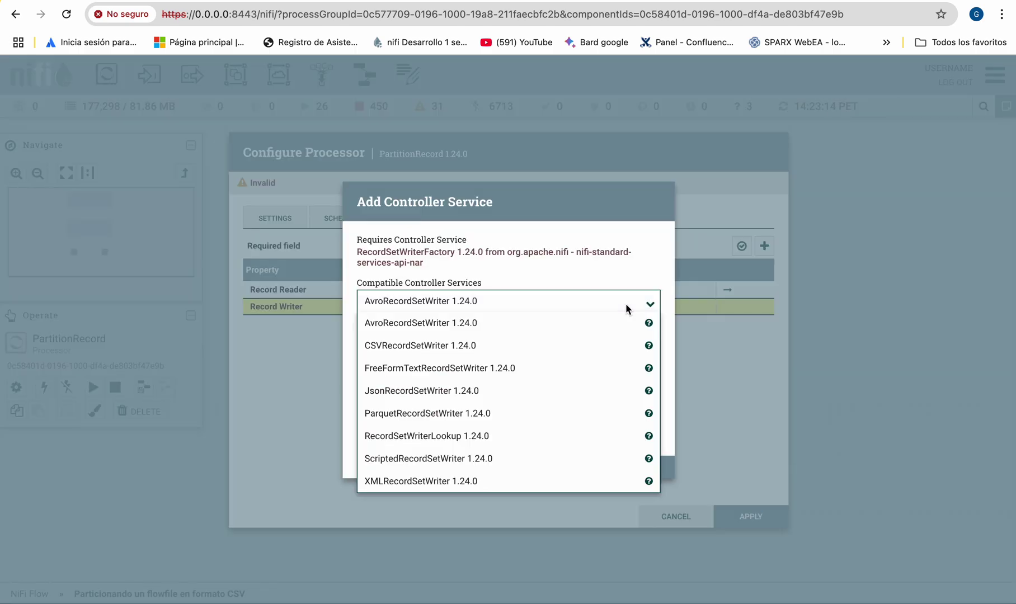
click(555, 351)
click(643, 471)
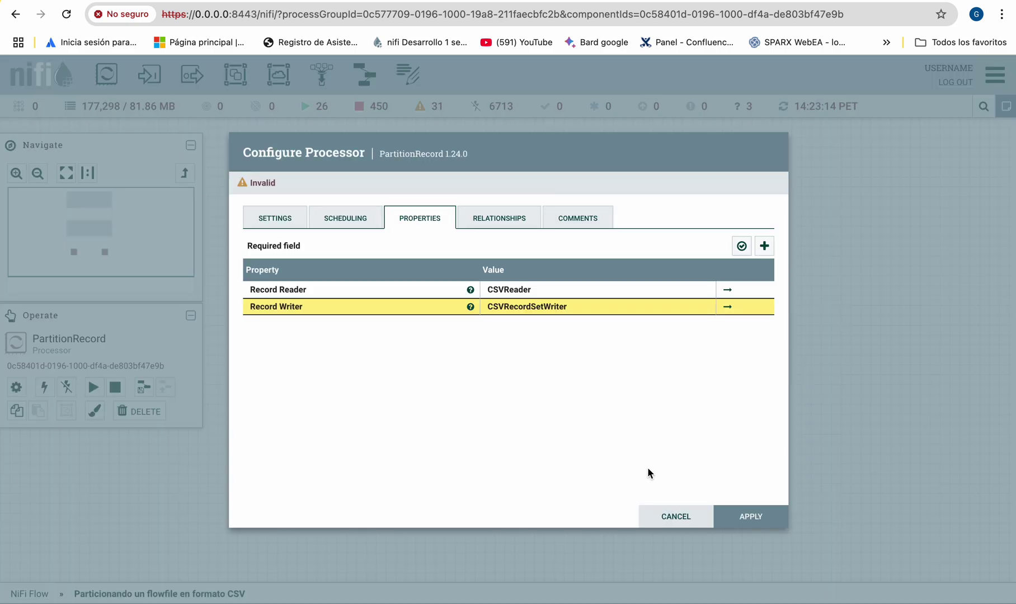
Save the processor changes, go to the CSVRecordSetWriter controller service, and enable it
click(728, 307)
click(590, 412)
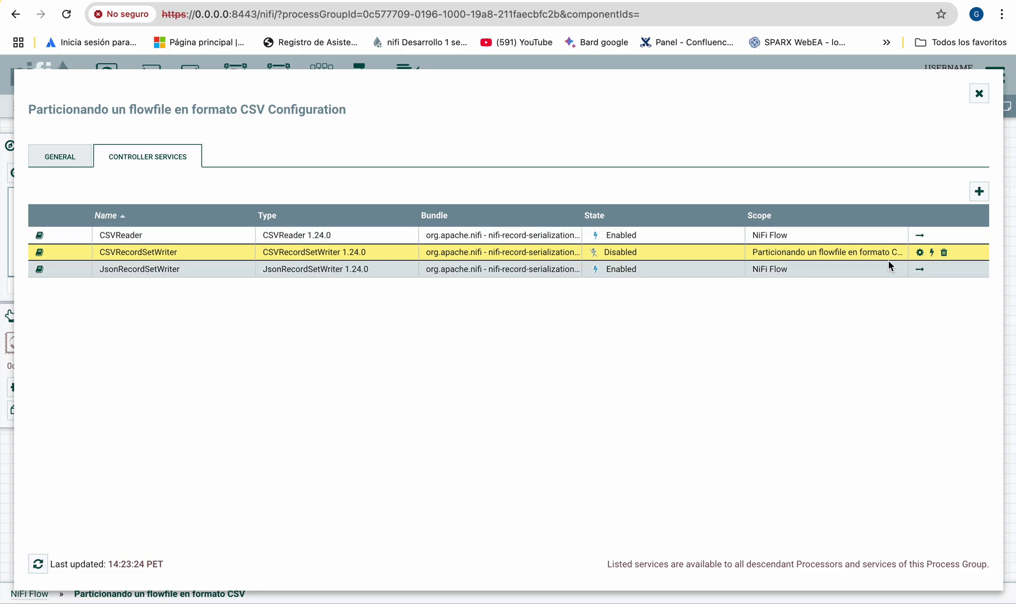
click(933, 253)
click(933, 252)
click(758, 517)
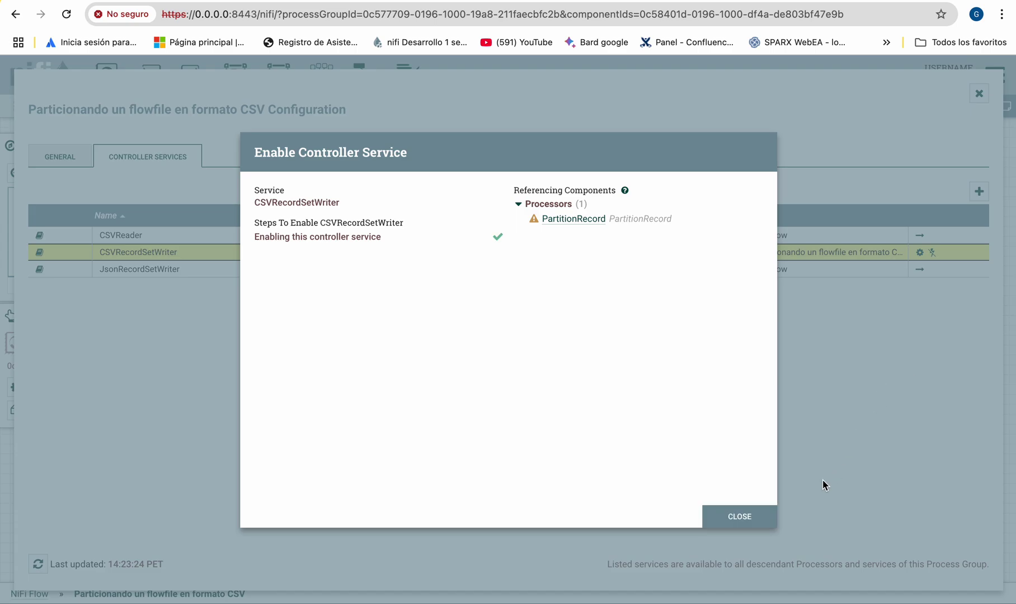
click(756, 516)
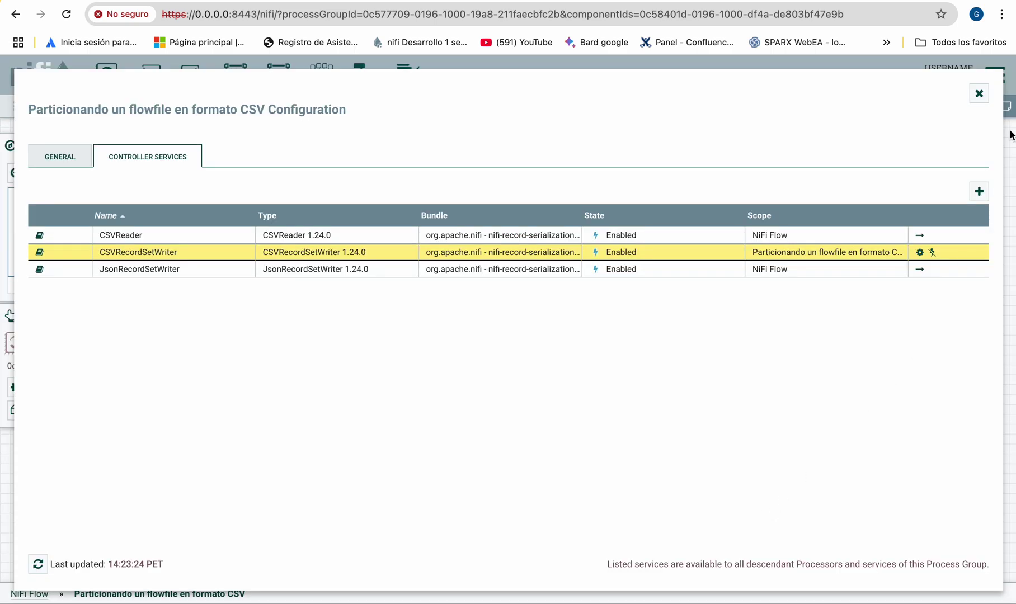
click(979, 94)
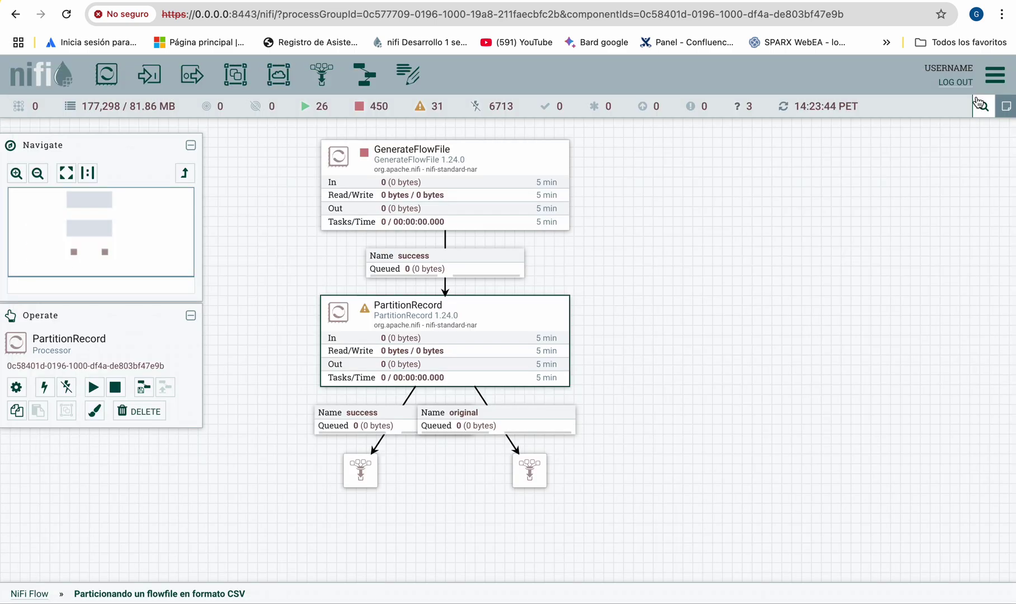
Start adding a new property to PartitionRecord, and copy the cliente_id column name from the sample CSV in the Notion notes
double_click(513, 367)
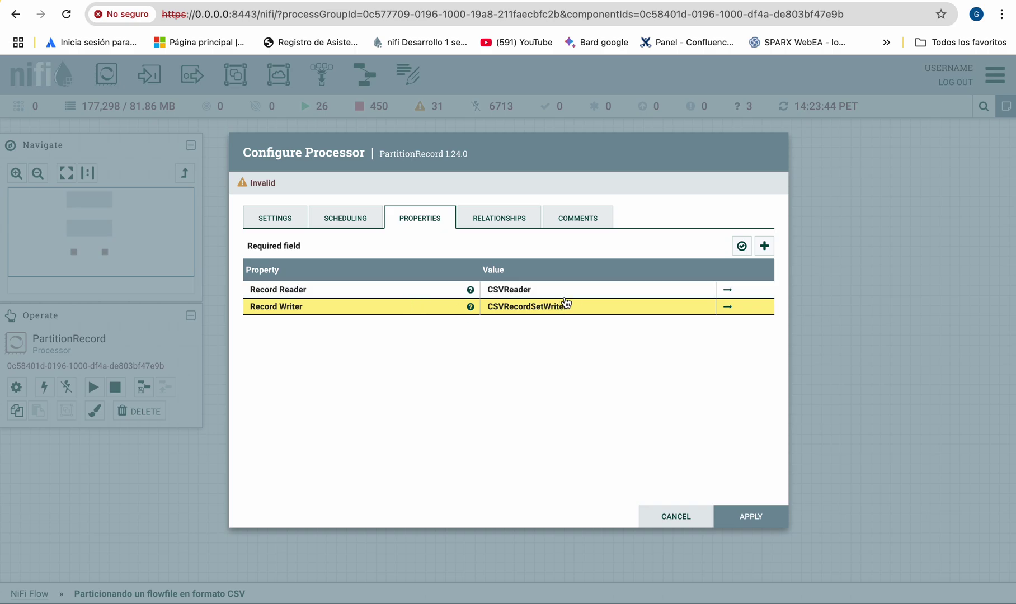
click(764, 247)
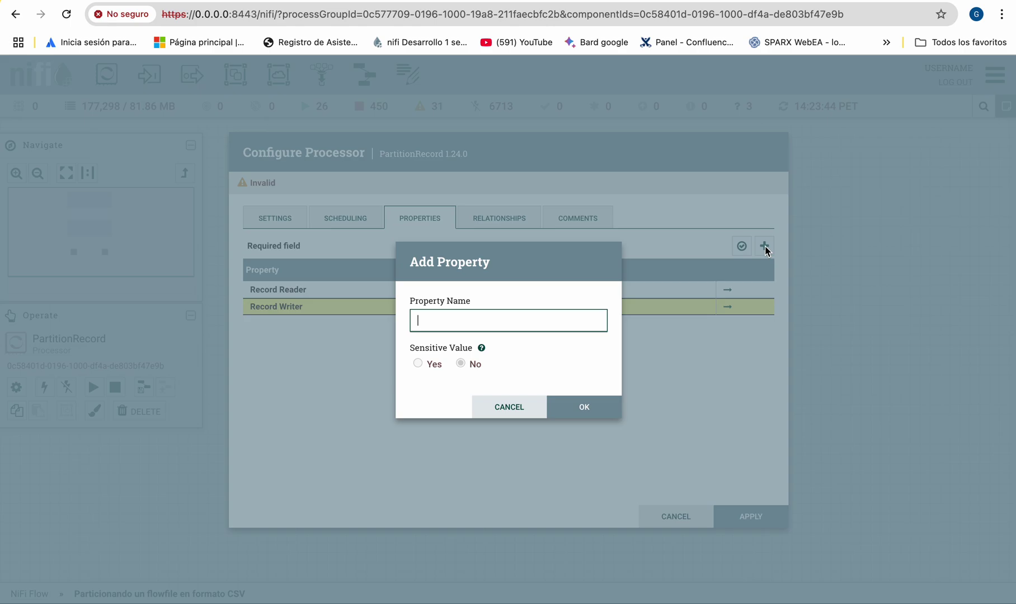
click(889, 2)
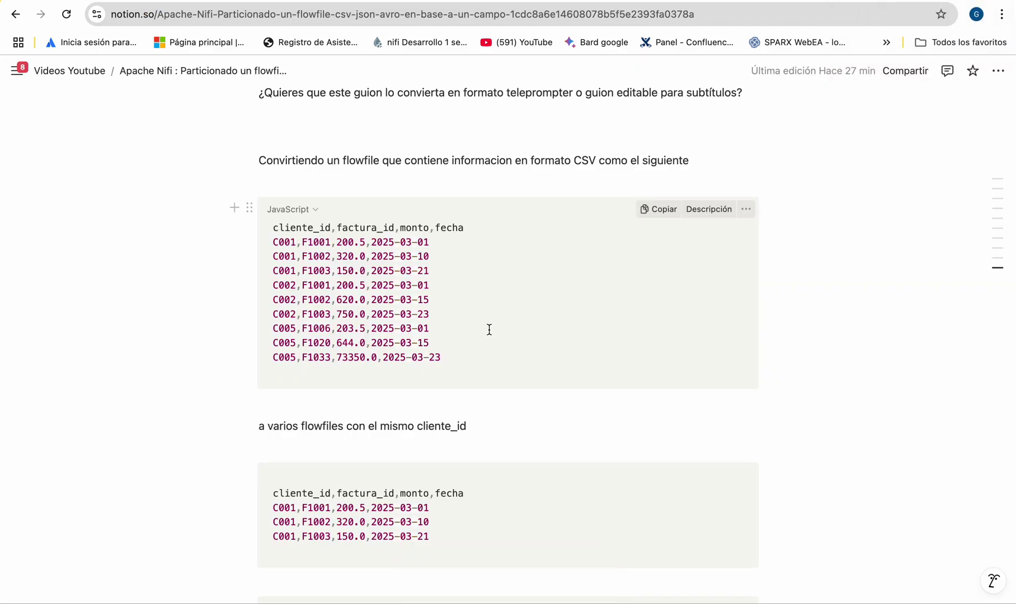
double_click(309, 229)
key(super+c)
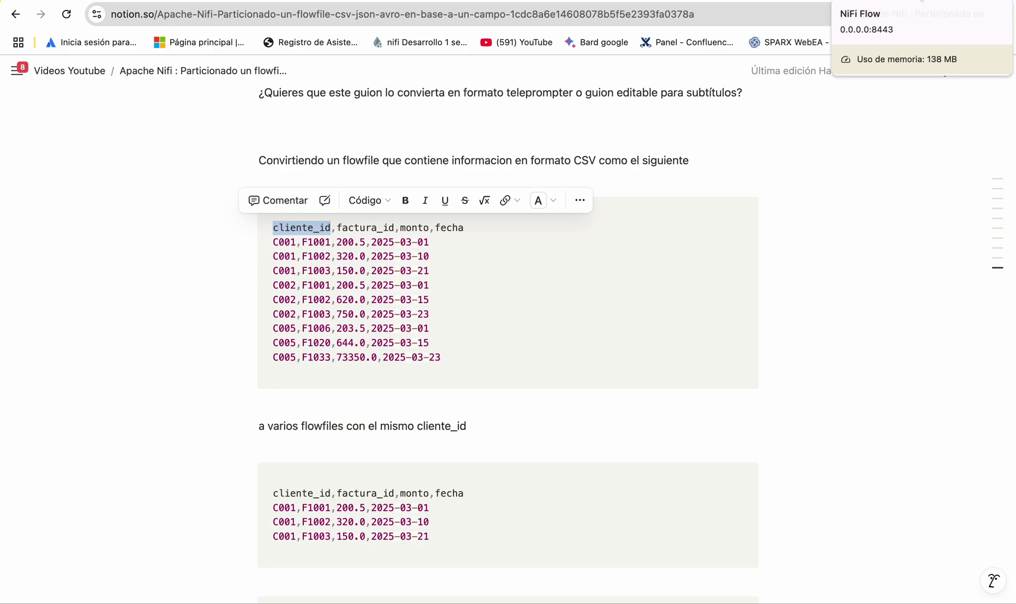
Back in NiFi, add the property cliente_id with the value cliente_id to PartitionRecord and apply the configuration
click(917, 1)
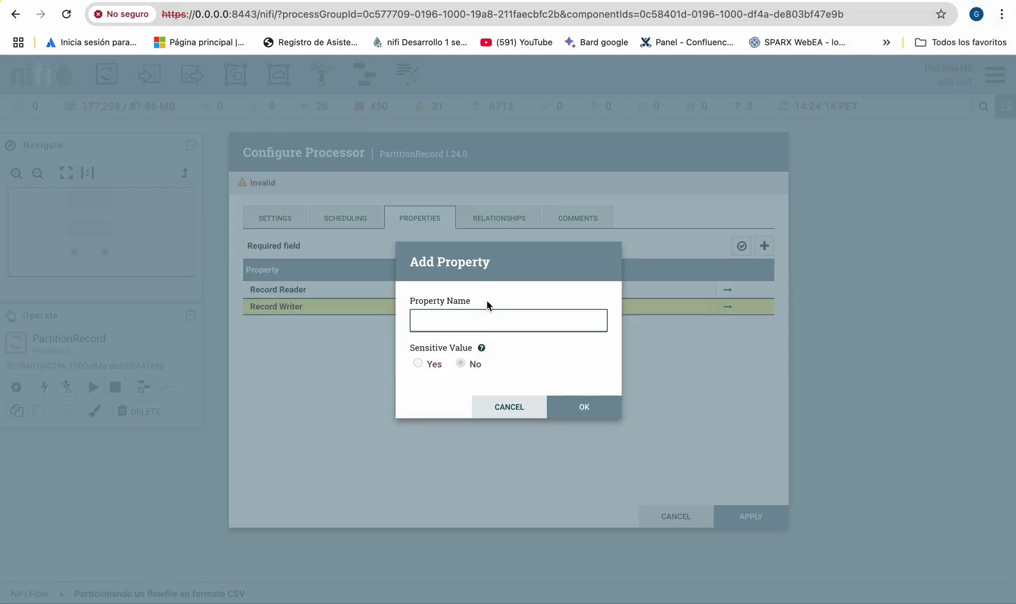
text(cliente_id)
click(589, 409)
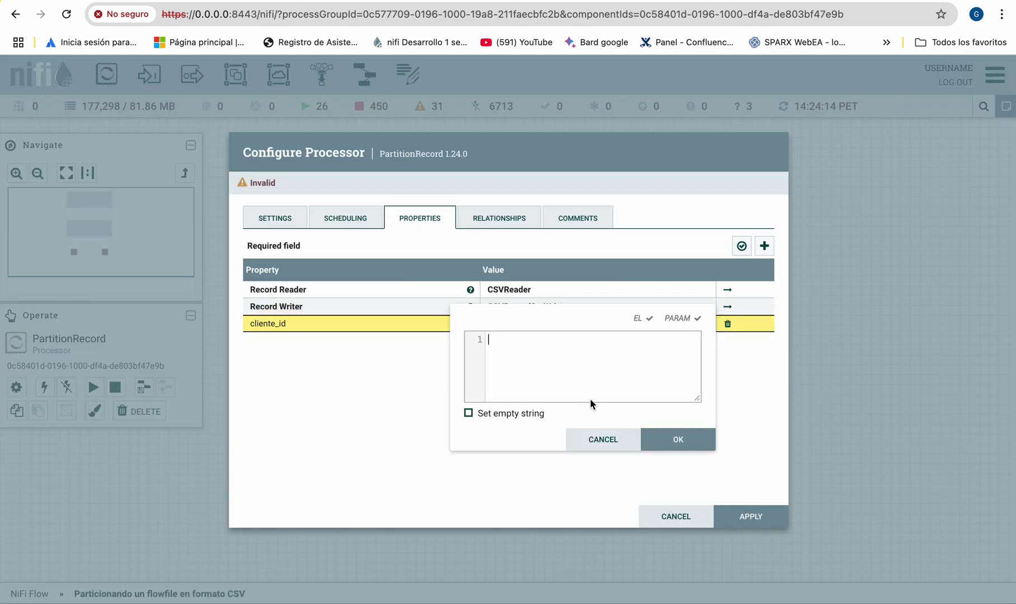
key(super+v)
click(676, 441)
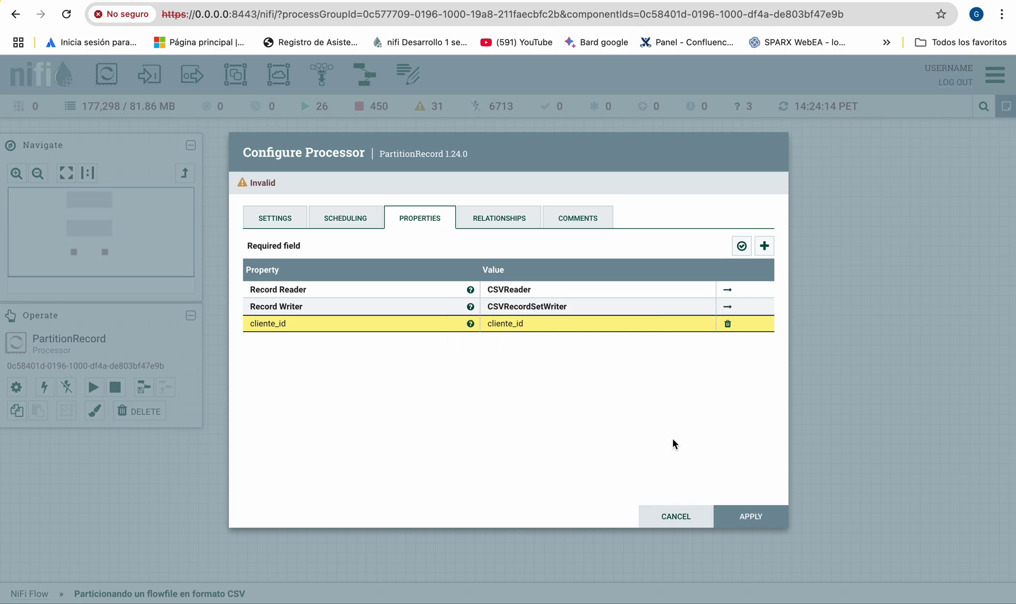
click(750, 517)
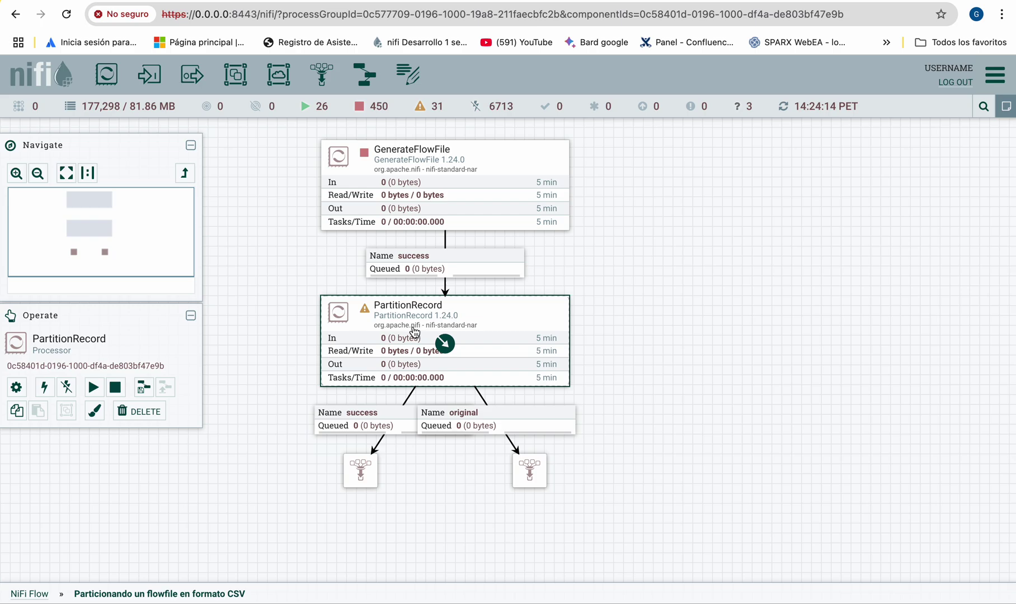
Read the validation warning on PartitionRecord, and go back to the root NiFi Flow canvas
mouse_move(368, 316)
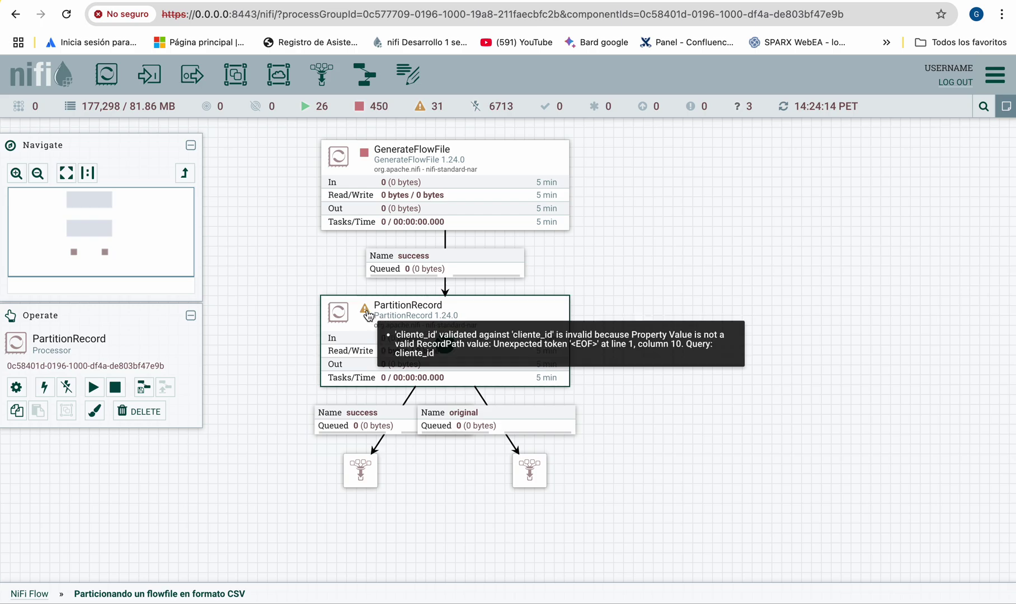
drag(785, 234, 379, 242)
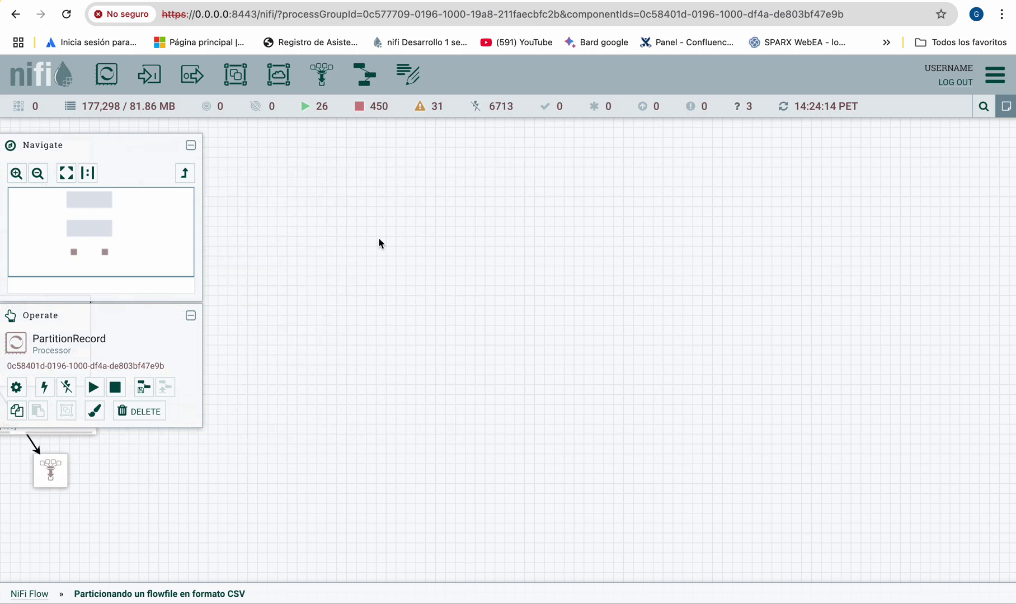
drag(768, 281, 542, 308)
drag(902, 286, 437, 315)
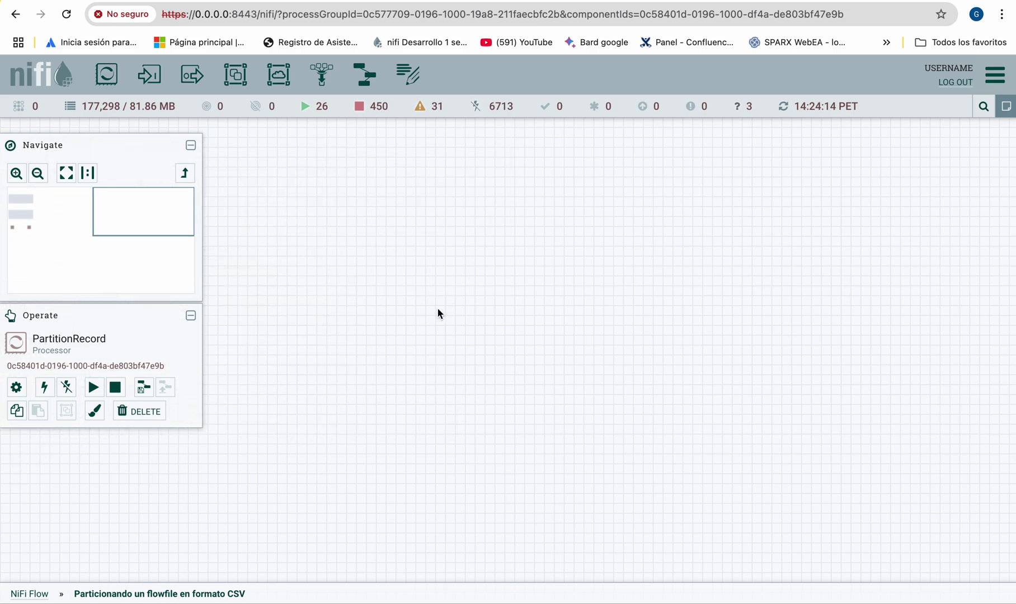
drag(594, 317, 258, 258)
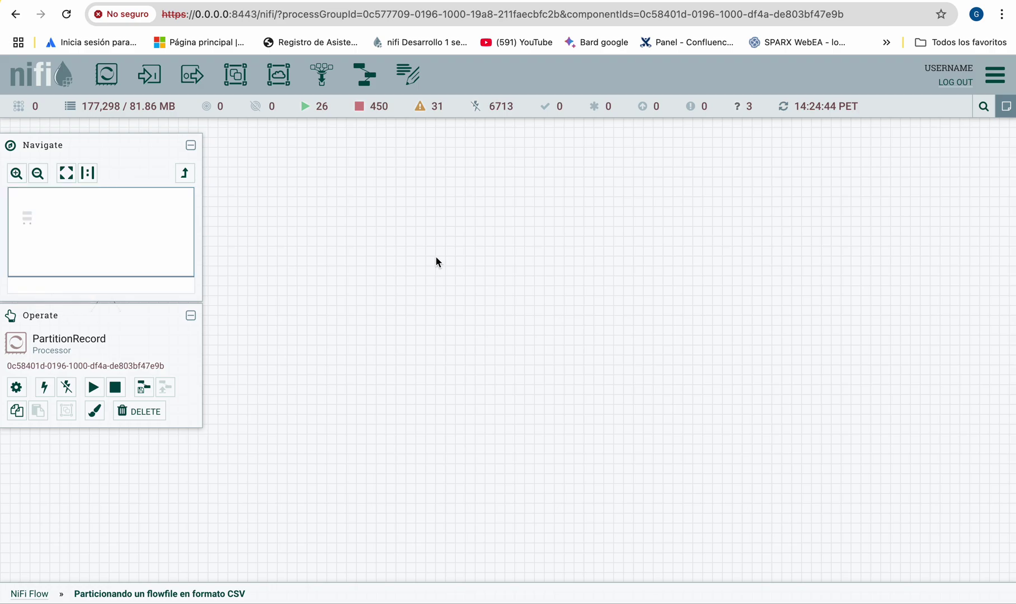
key(alt+Left)
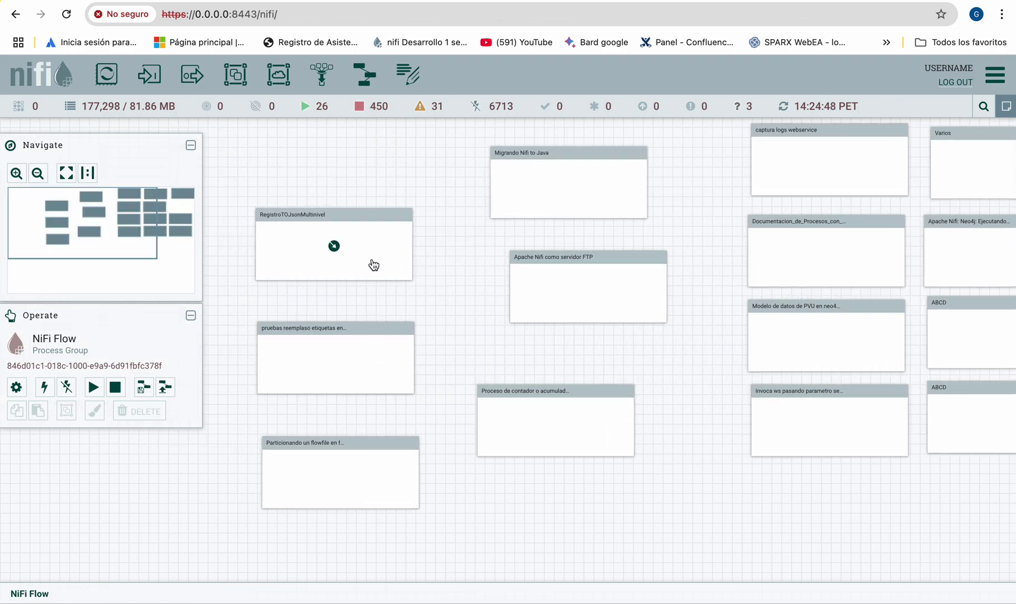
Open the RegistroTOJsonMultinivel group and view the properties of its PartitionRecord processor for dividing records into blocks
double_click(372, 261)
scroll(738, 351, down, 3)
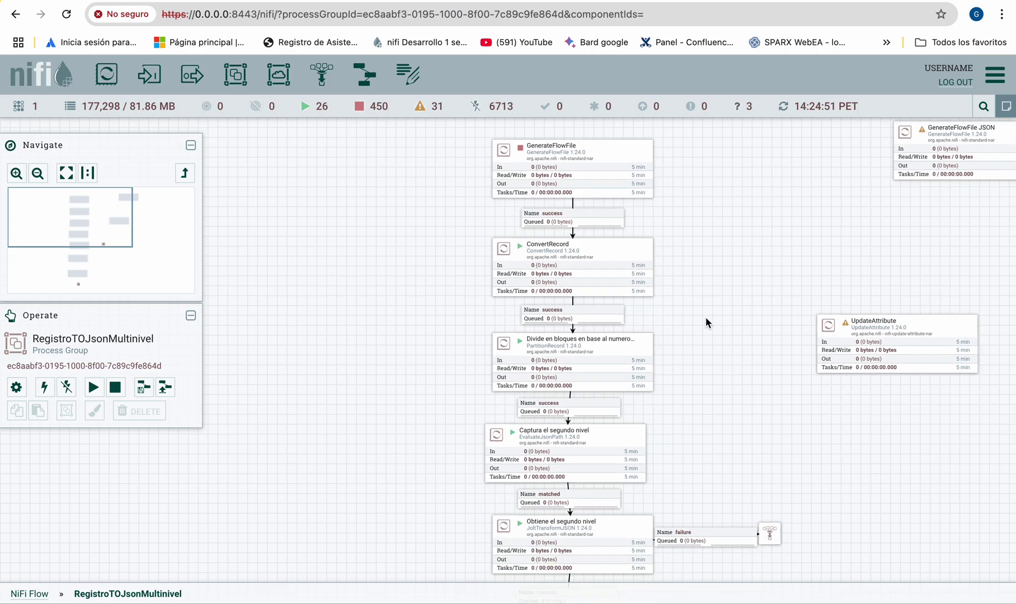
scroll(665, 336, down, 1)
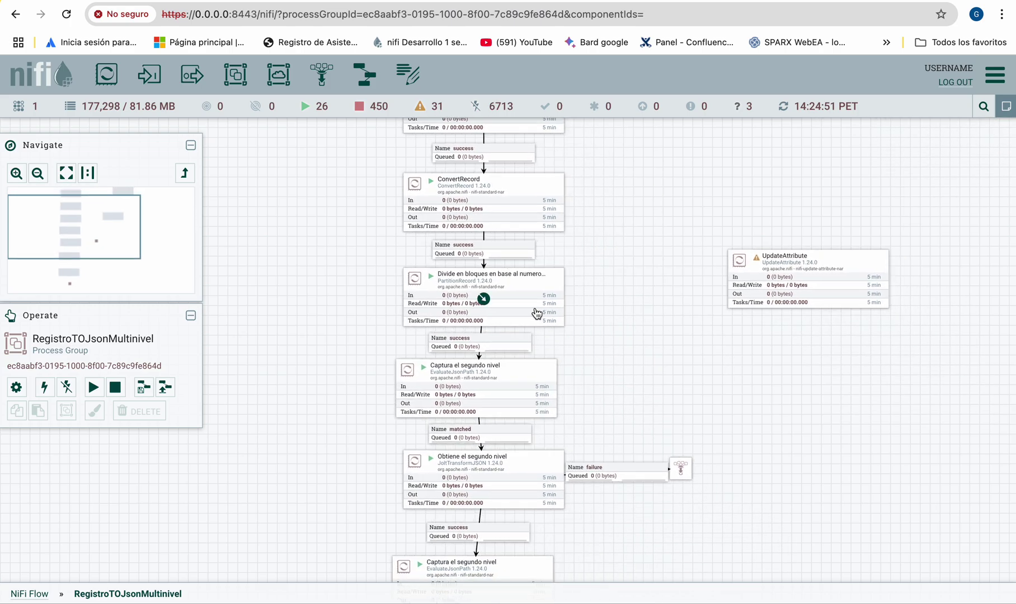
double_click(537, 307)
click(436, 220)
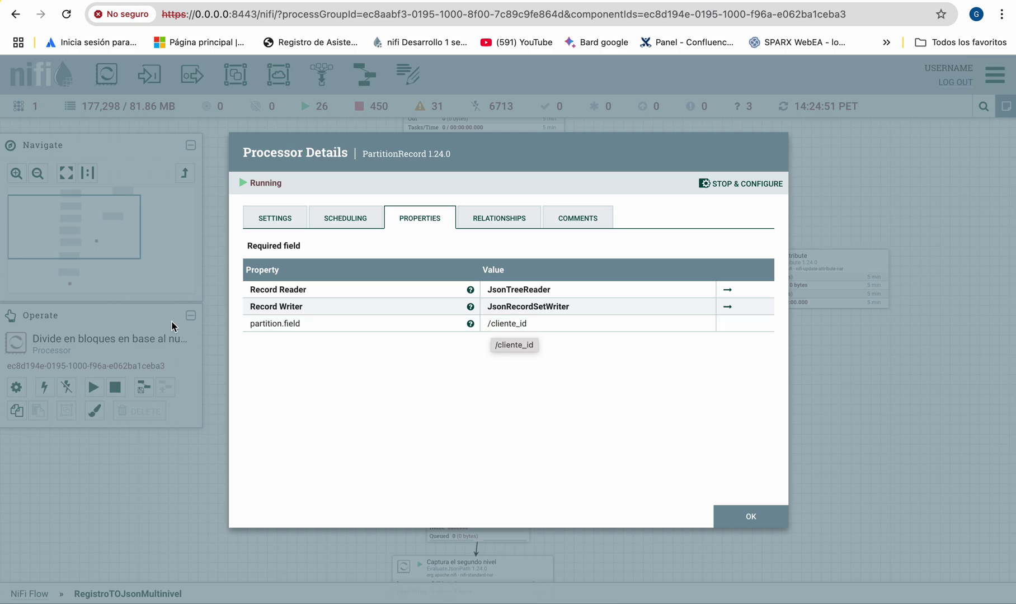
Examine the name and value of the custom partition property, close the processor details, and return to the root NiFi Flow canvas
drag(303, 327, 259, 326)
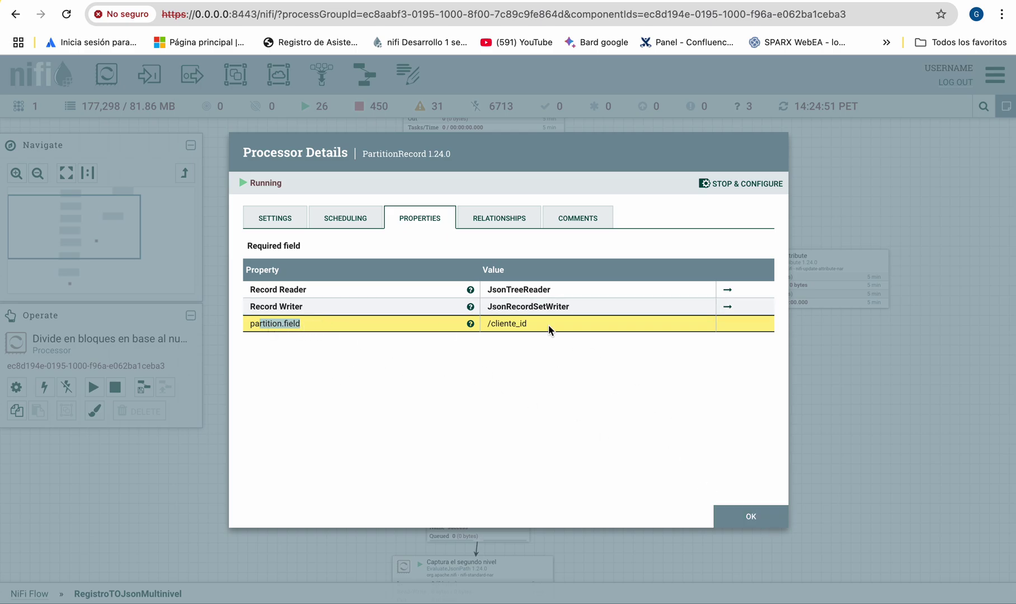
drag(546, 324, 485, 324)
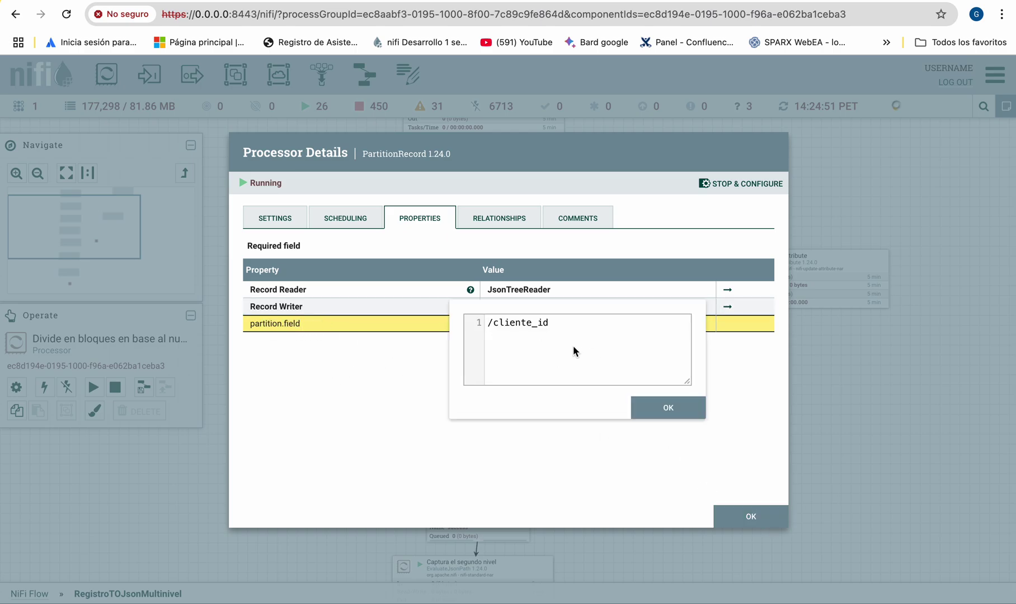
click(667, 408)
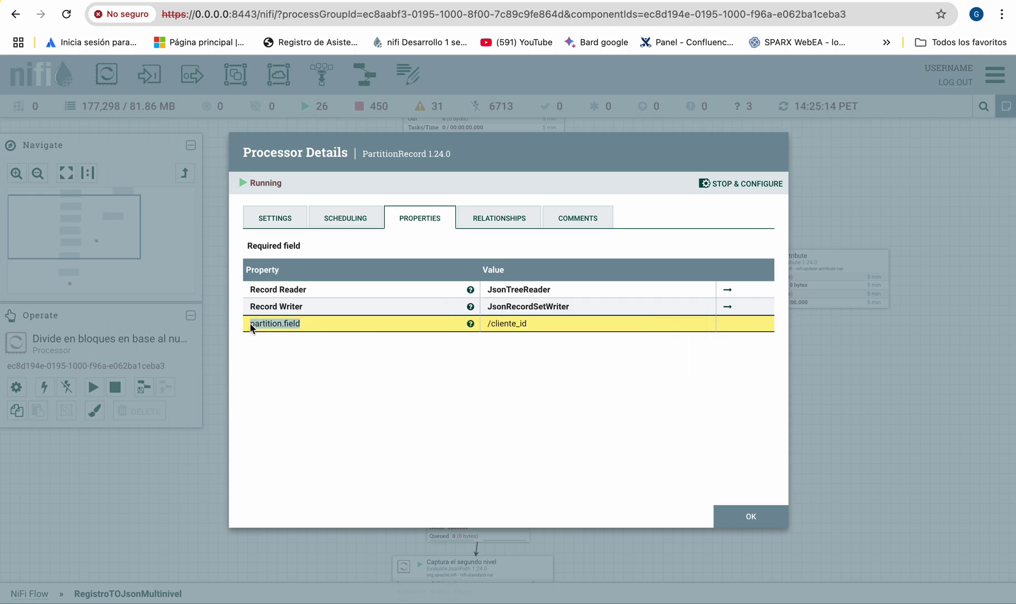
click(741, 518)
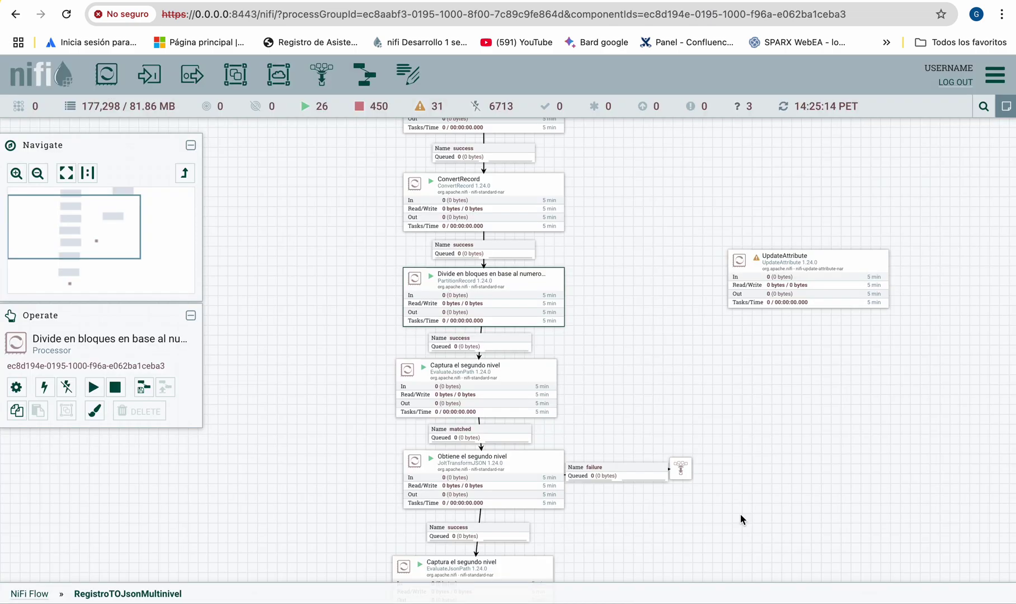
key(Escape)
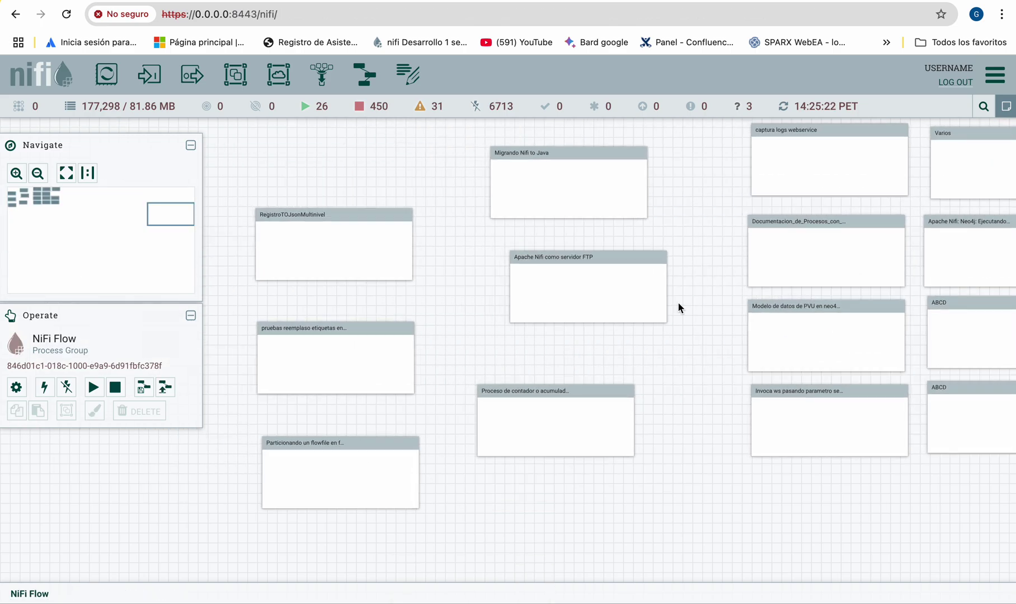
double_click(384, 462)
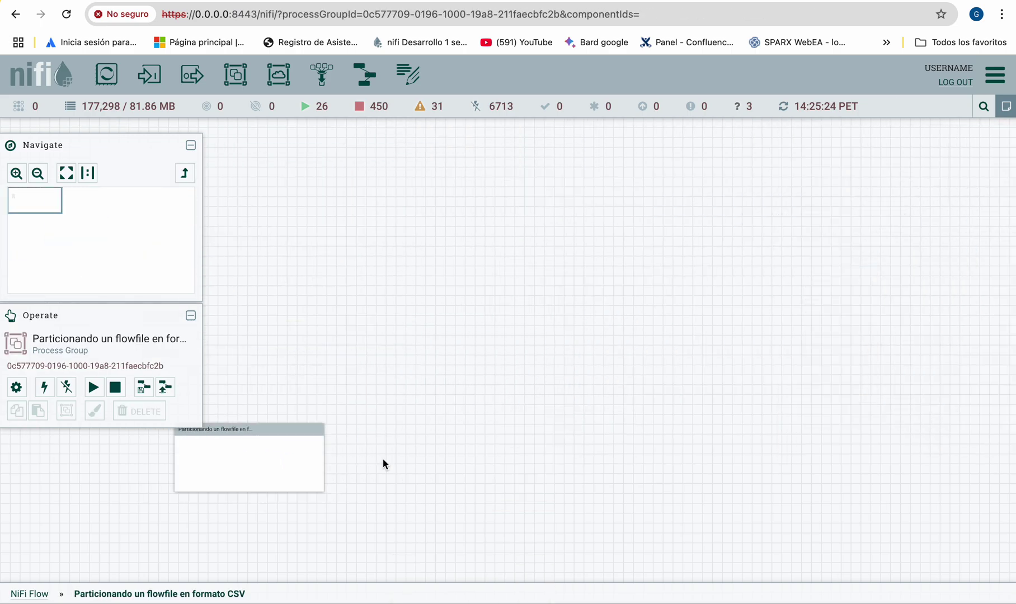
drag(159, 222, 85, 222)
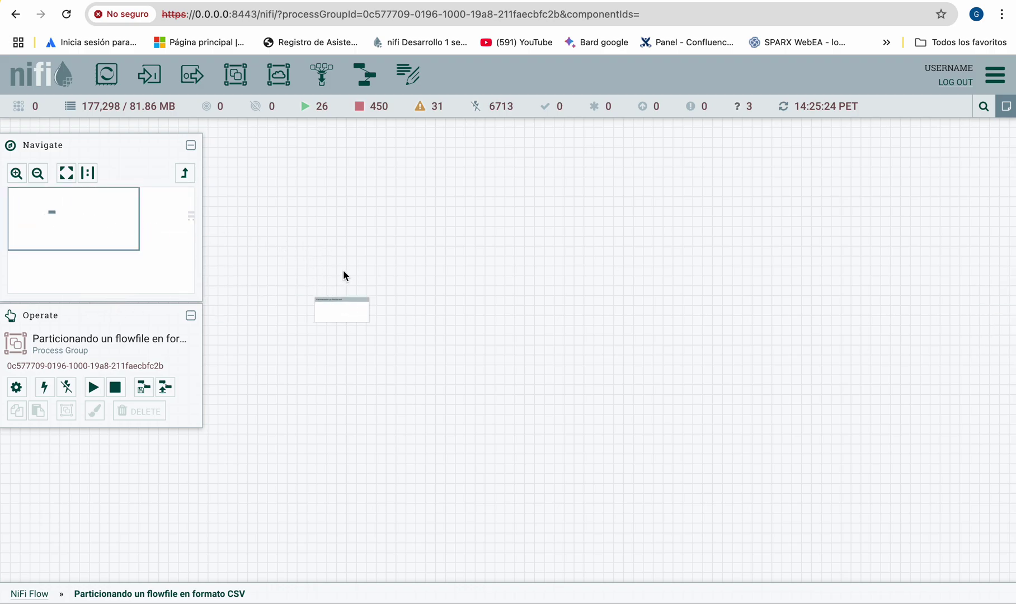
mouse_move(347, 311)
mouse_down()
mouse_move(357, 316)
mouse_move(357, 308)
mouse_up()
scroll(367, 262, up, 5)
scroll(368, 263, up, 1)
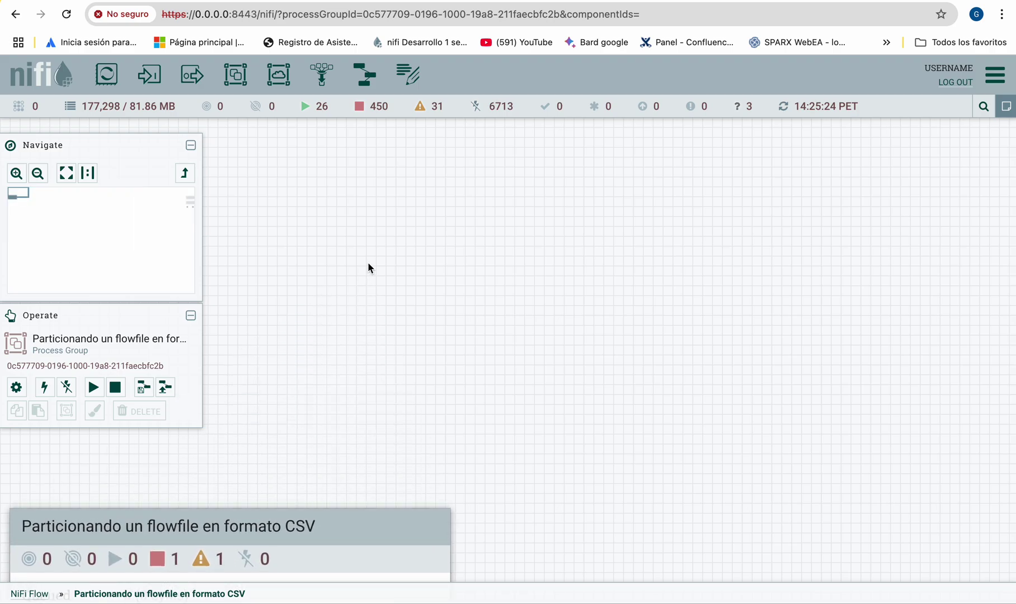
drag(364, 387, 481, 207)
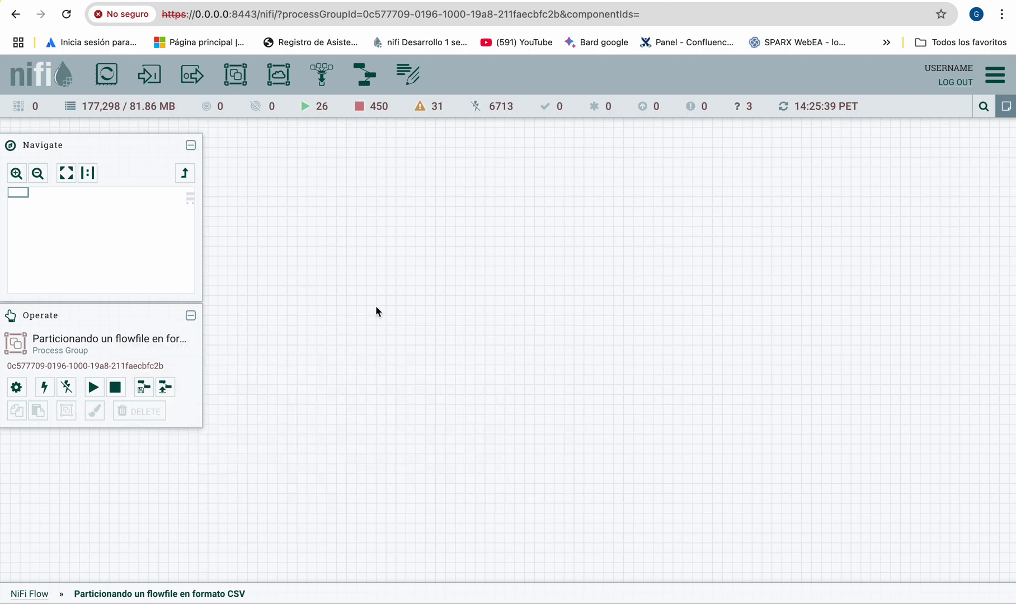
scroll(364, 313, down, 10)
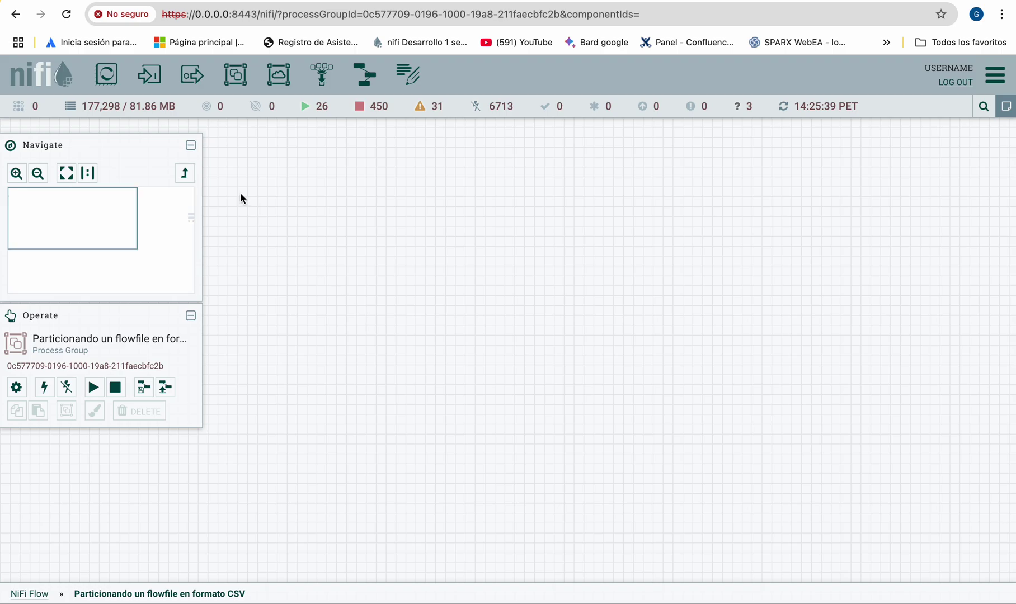
key(Escape)
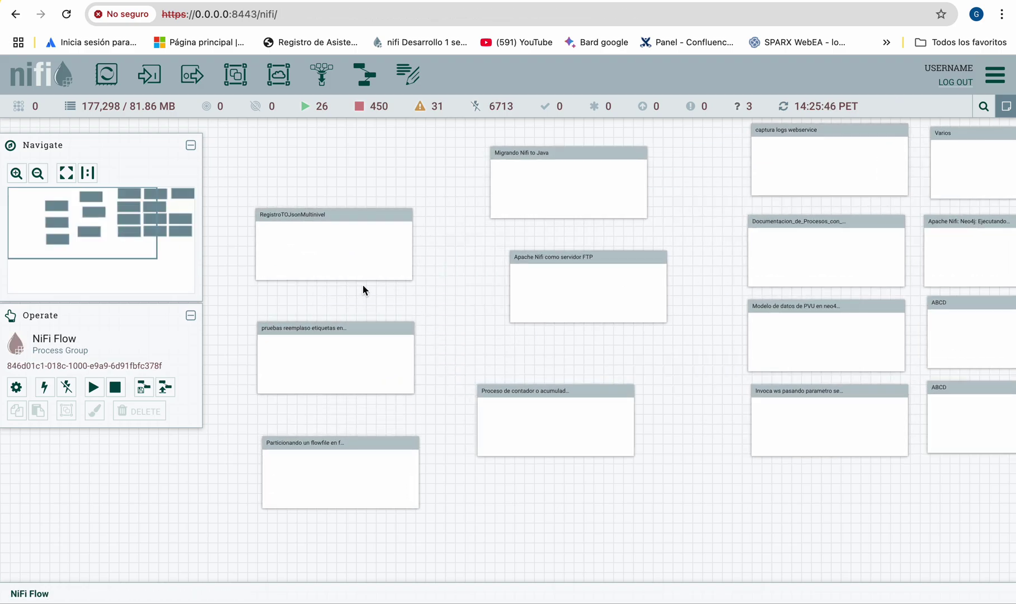
Enter the group Particionando un flowfile en formato CSV and open the PartitionRecord configuration
click(382, 475)
scroll(380, 470, down, 6)
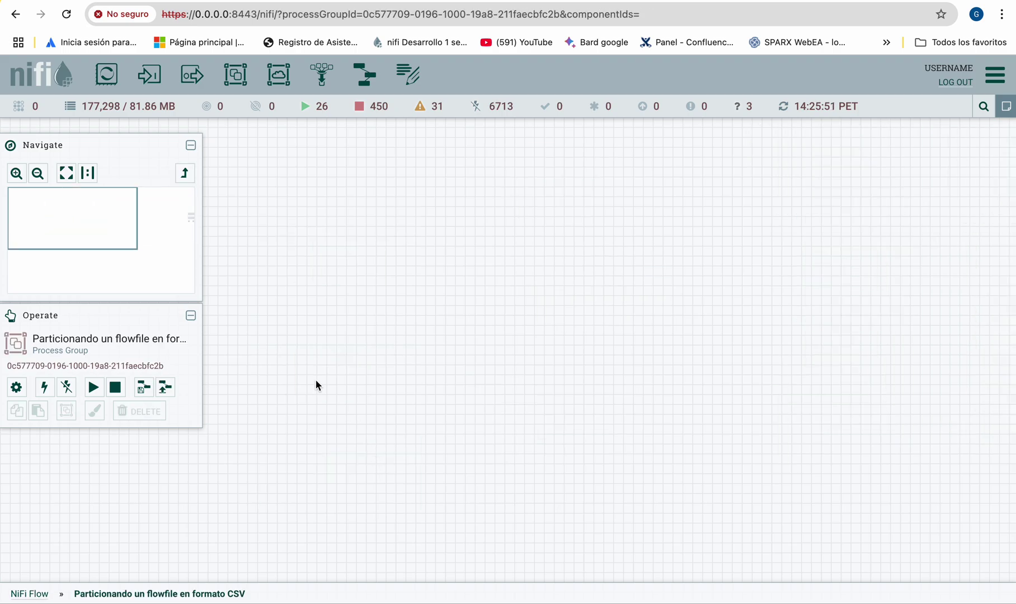
drag(107, 261, 206, 262)
drag(113, 233, 120, 234)
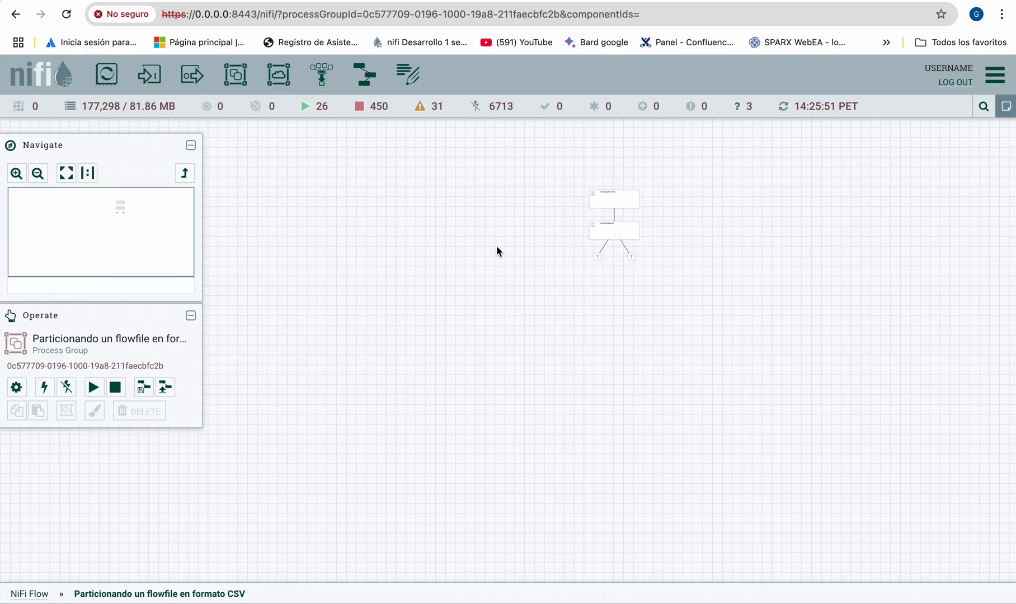
scroll(498, 245, up, 5)
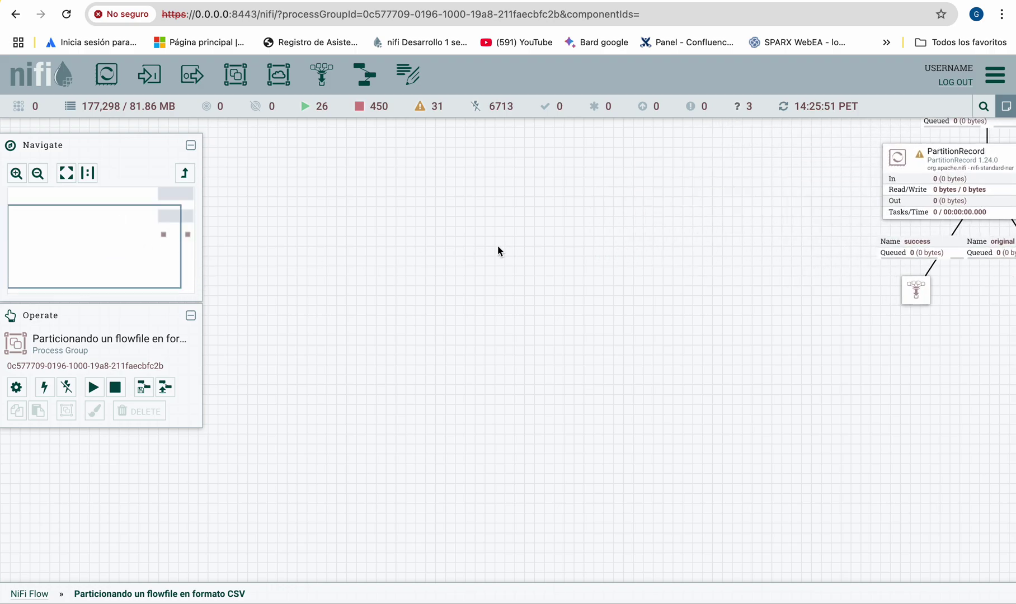
drag(847, 256, 361, 441)
double_click(547, 363)
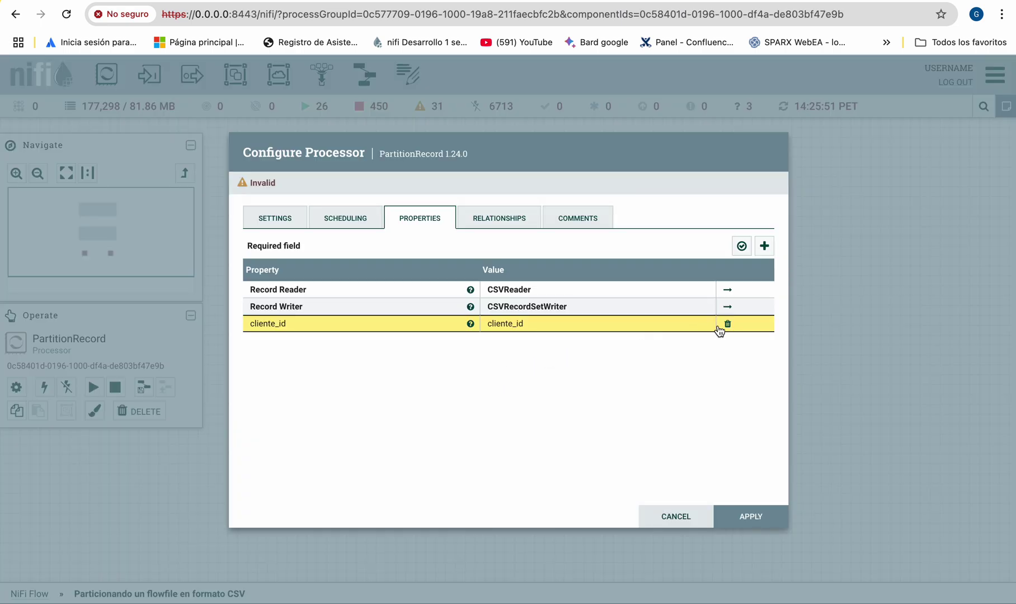
Delete the cliente_id property from PartitionRecord and add a new non-sensitive property named partition.field
click(730, 325)
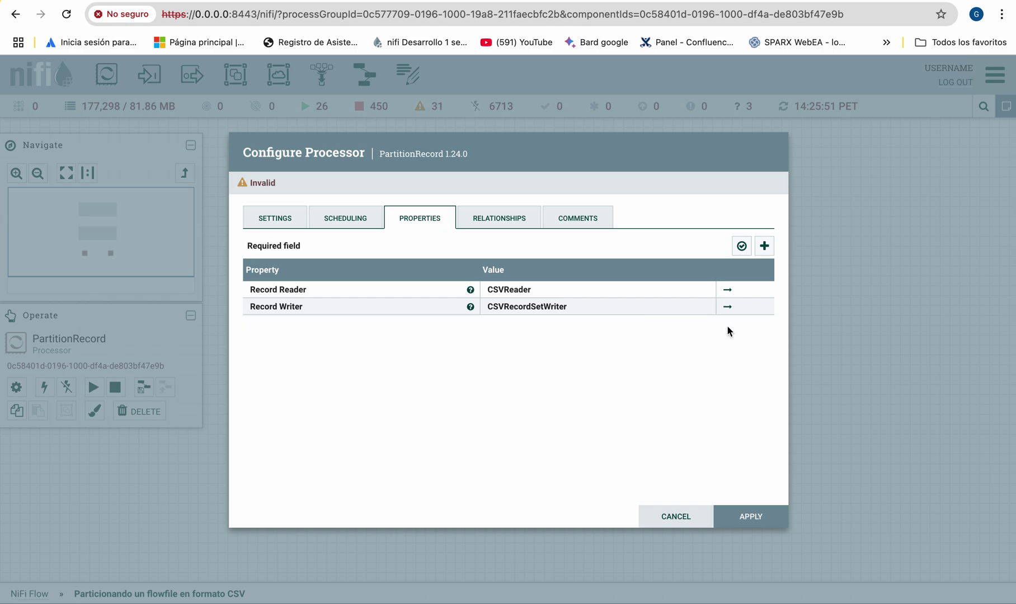
click(764, 247)
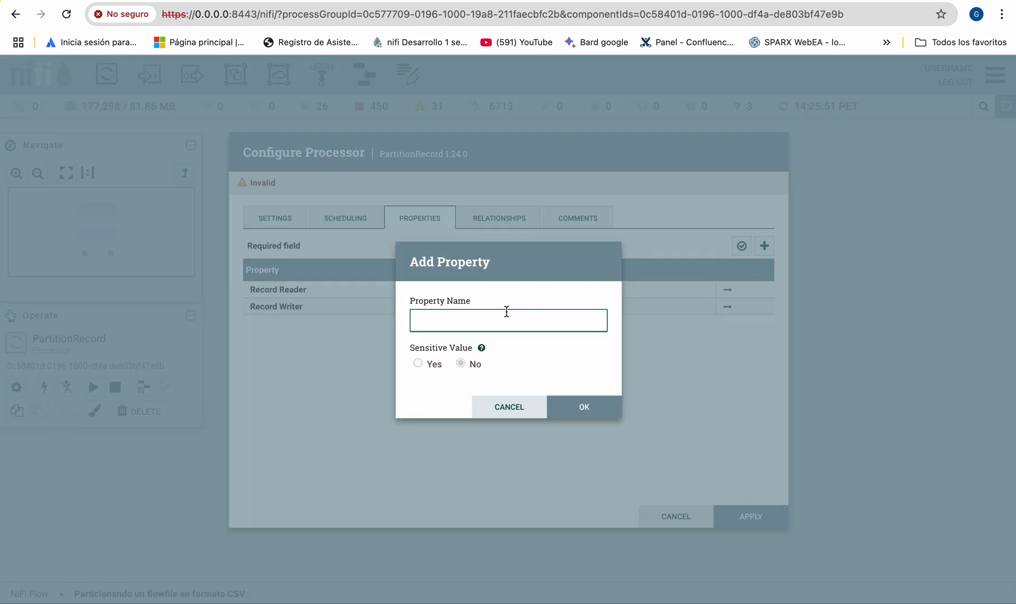
text(partition.field)
drag(486, 321, 365, 326)
click(591, 413)
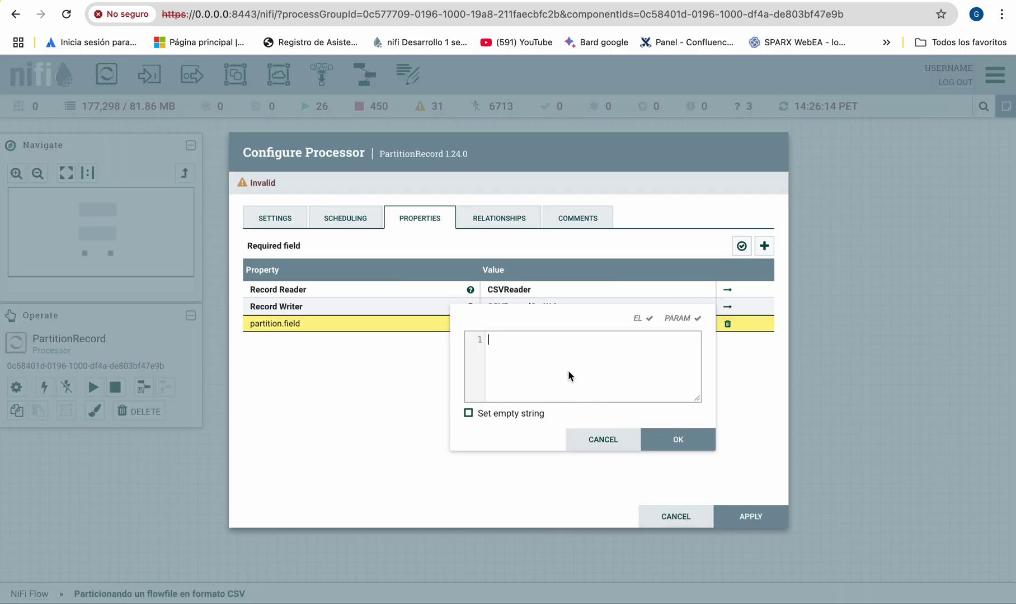
Set partition.field to /cliente_id, copying the column name from the sample CSV in the Notion notes, and apply the configuration back in NiFi
text(/)
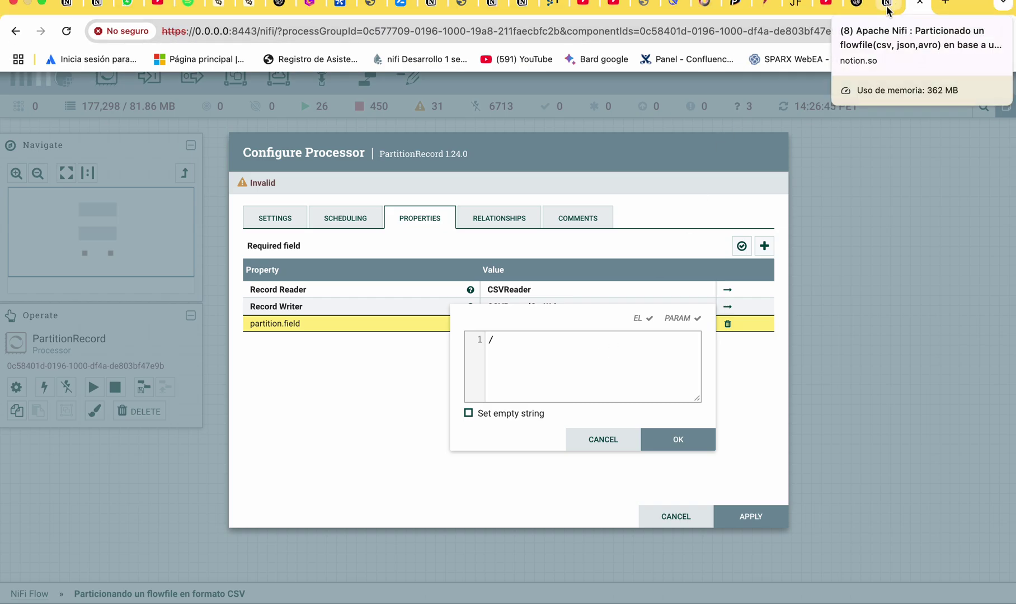
click(889, 4)
double_click(309, 230)
key(super+c)
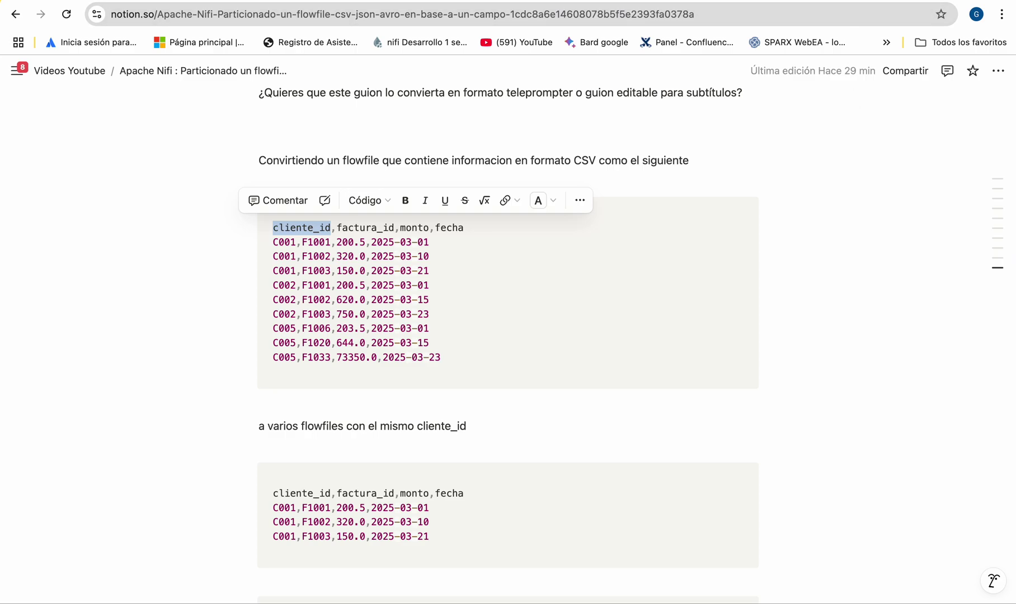
click(906, 1)
key(super+v)
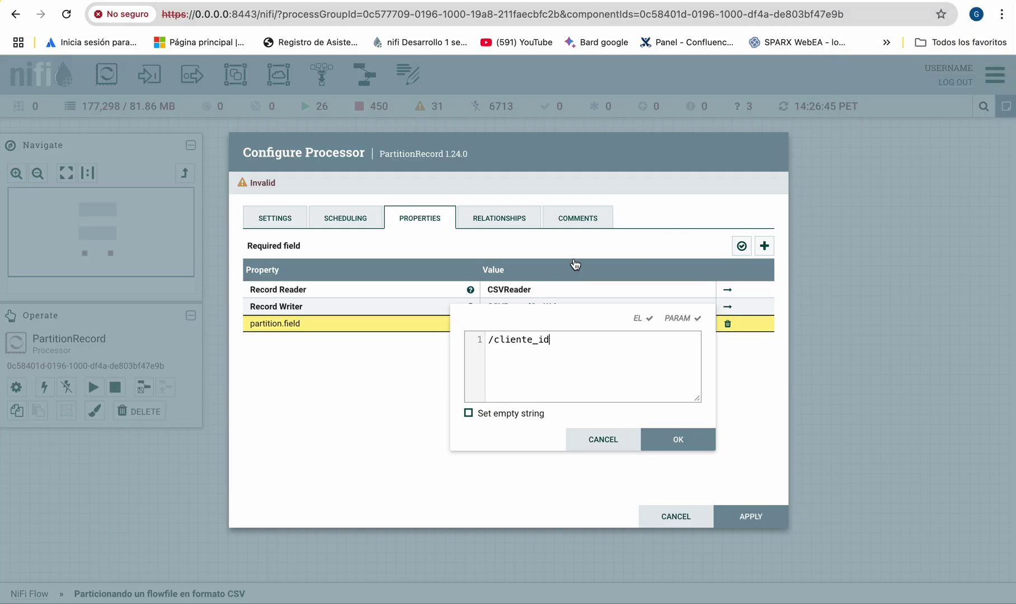
click(673, 442)
click(744, 514)
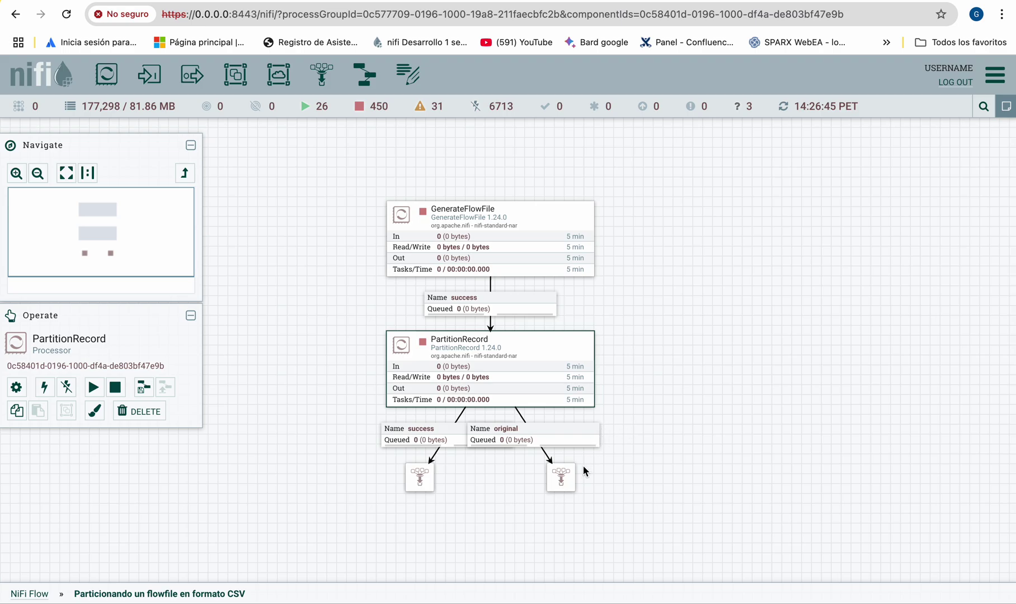
Move the success and original funnels below PartitionRecord farther apart
drag(564, 474, 597, 478)
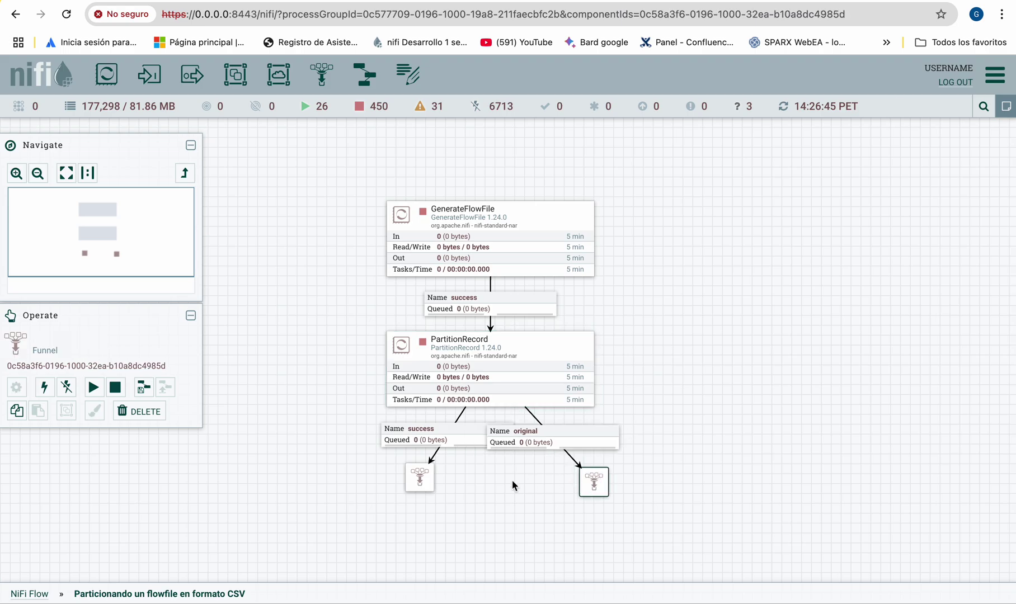
drag(435, 477, 411, 486)
Check the properties and the relationship termination settings of PartitionRecord, and close the configuration without changes
click(545, 374)
double_click(544, 373)
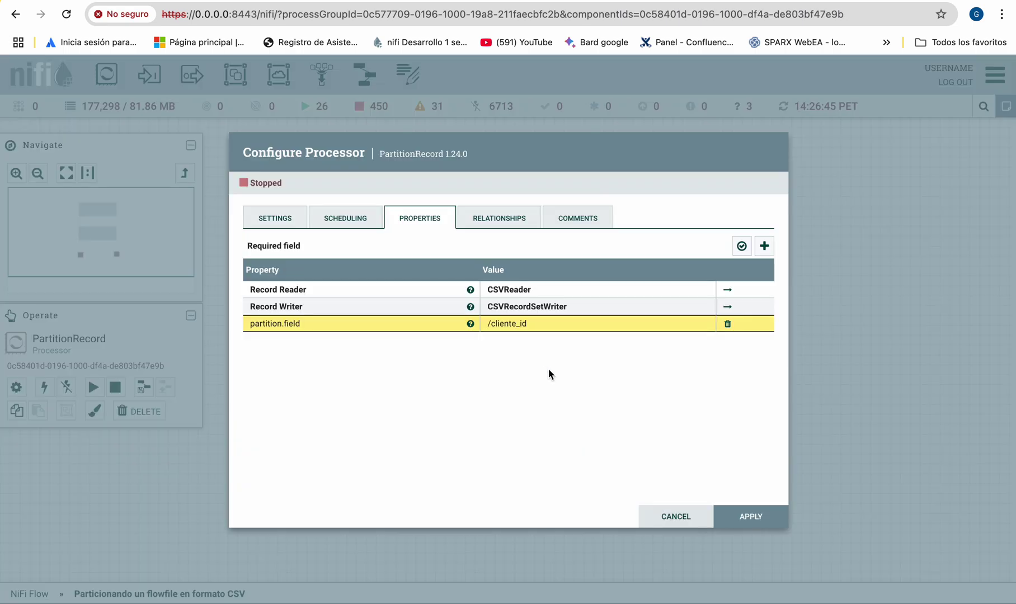
click(503, 218)
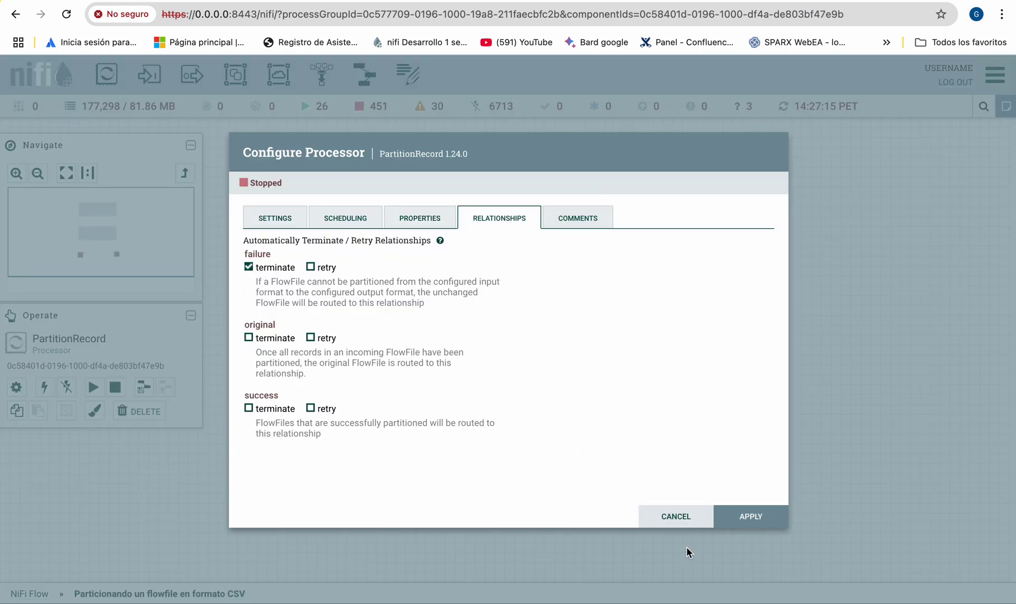
click(689, 520)
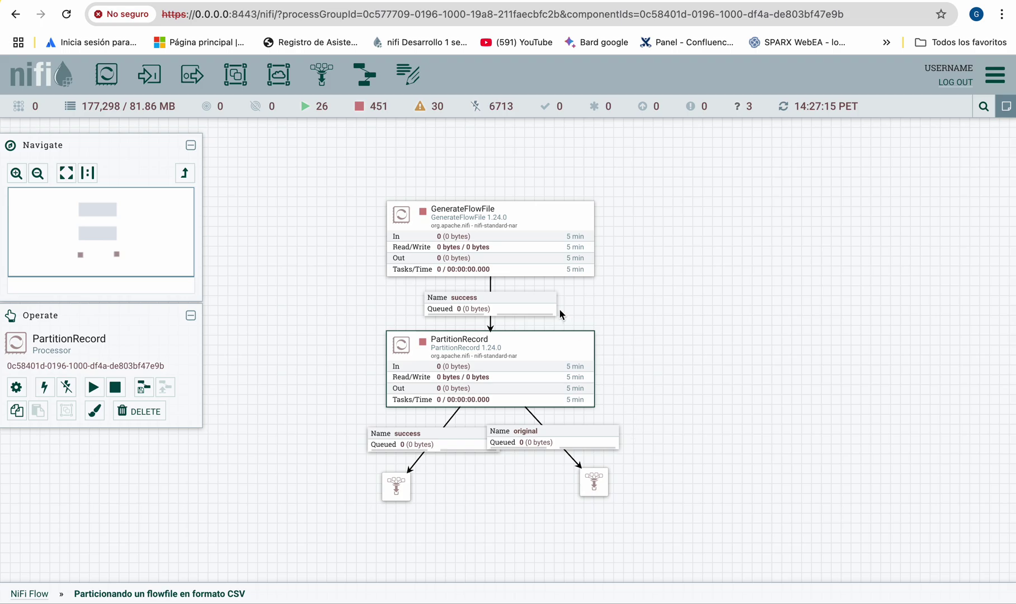
Run GenerateFlowFile once and refresh the canvas
right_click(553, 255)
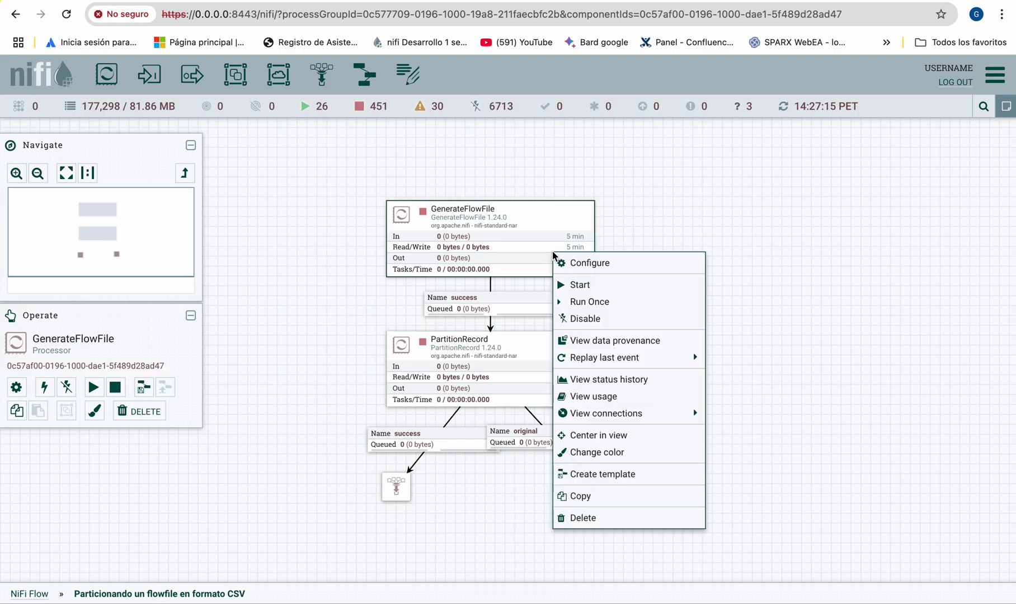
click(590, 302)
right_click(652, 274)
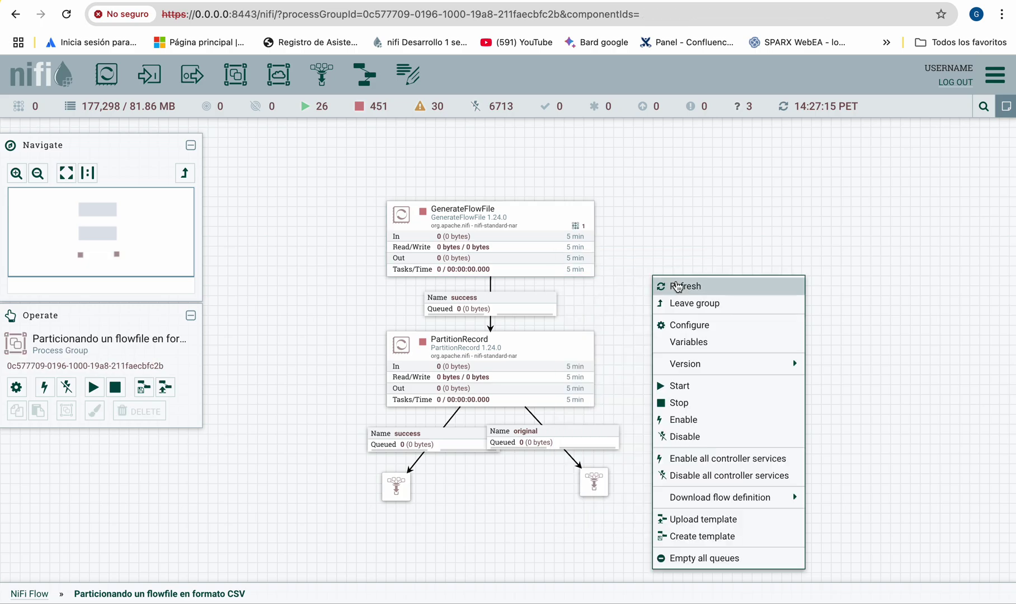
click(691, 285)
List the success queue between GenerateFlowFile and PartitionRecord, inspect the queued flowfile's CSV content, and close the content viewer
right_click(479, 311)
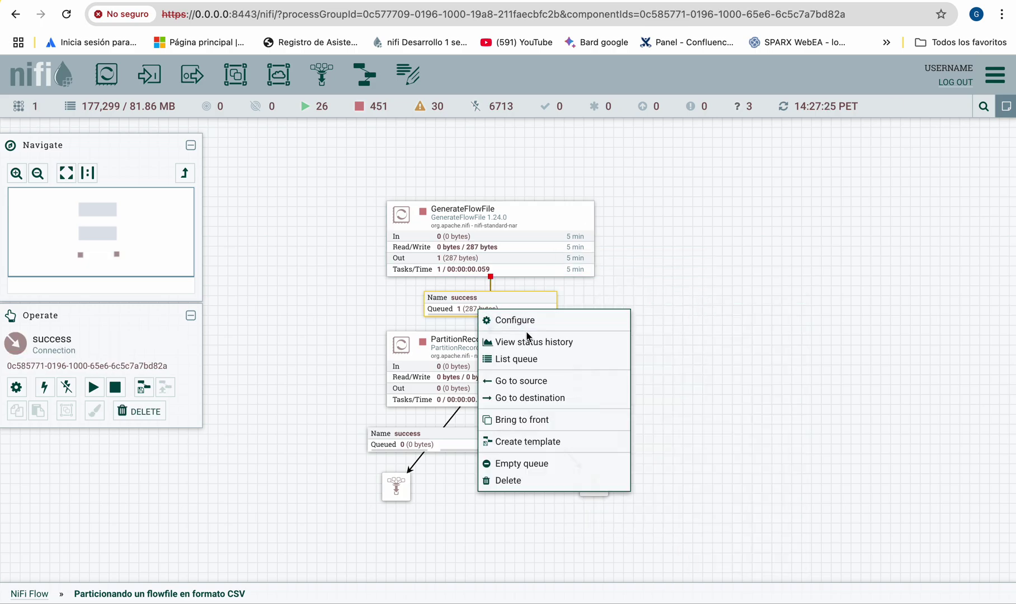
click(526, 360)
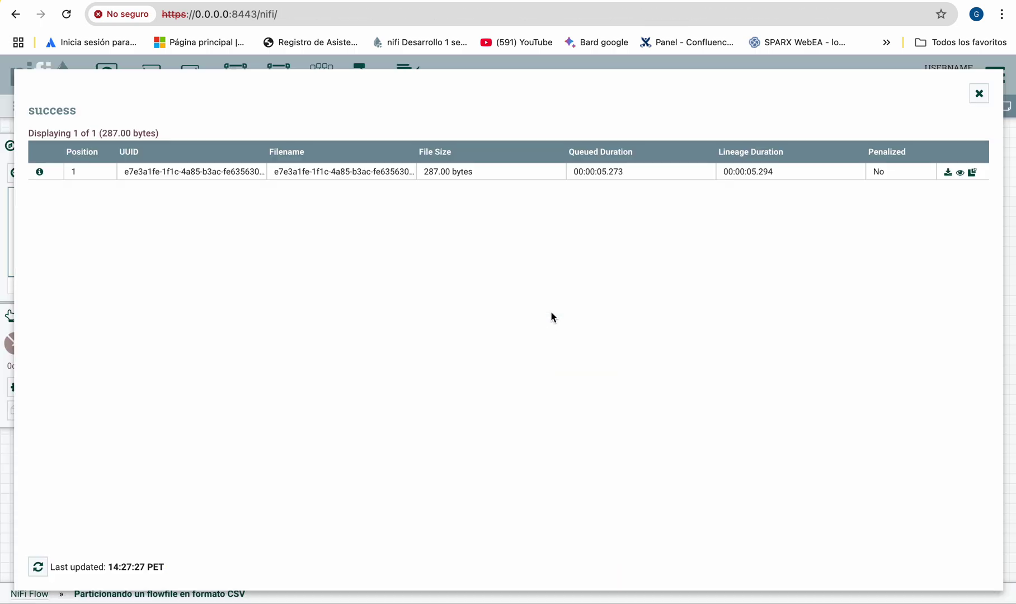
click(960, 173)
drag(274, 220, 98, 140)
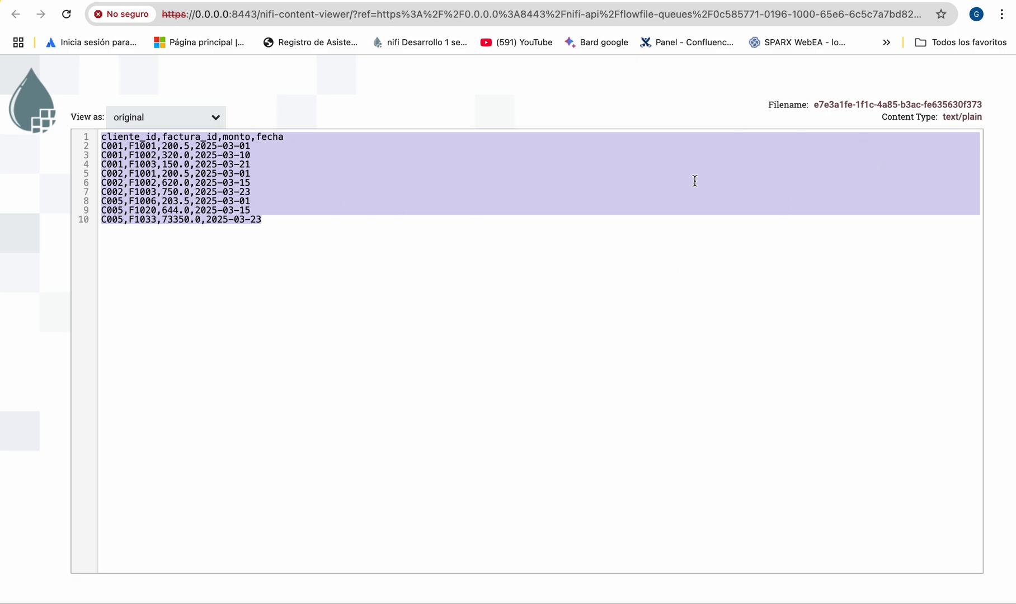
click(937, 5)
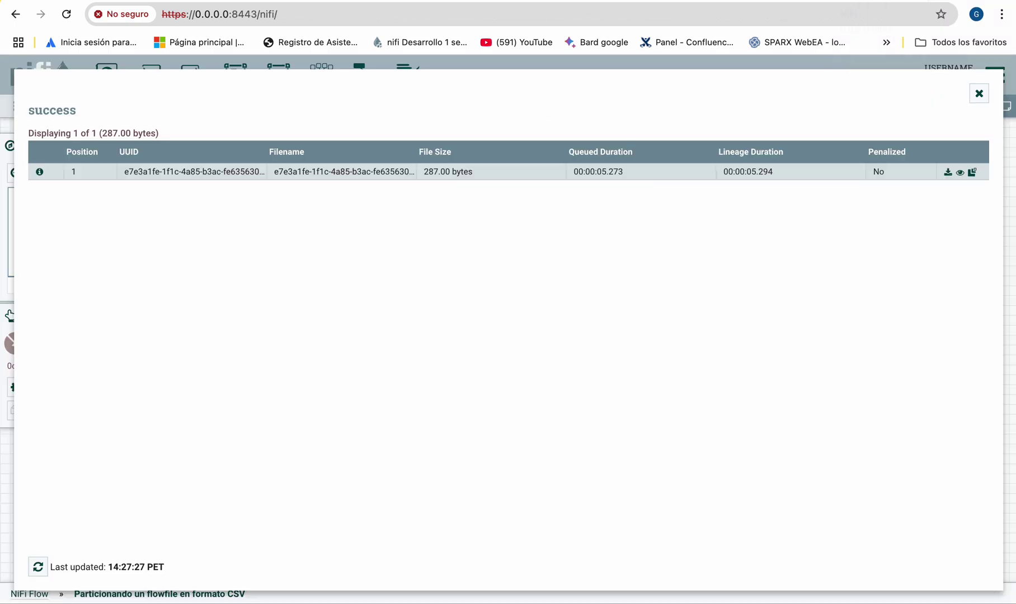
Close the queue listing, run PartitionRecord once on the queued flowfile, and refresh the canvas
click(979, 93)
mouse_move(530, 404)
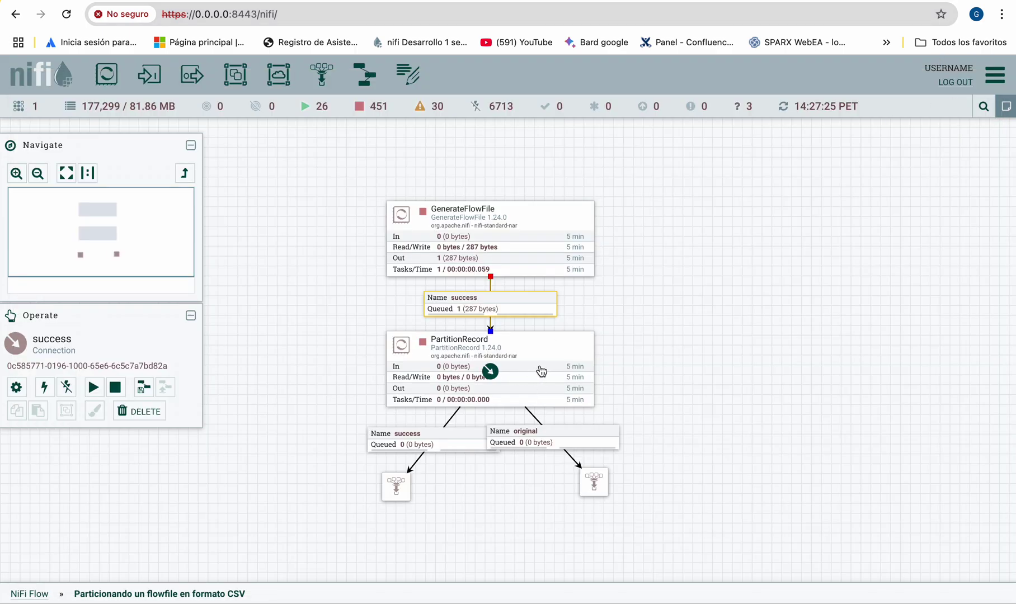
right_click(541, 371)
click(567, 354)
right_click(664, 351)
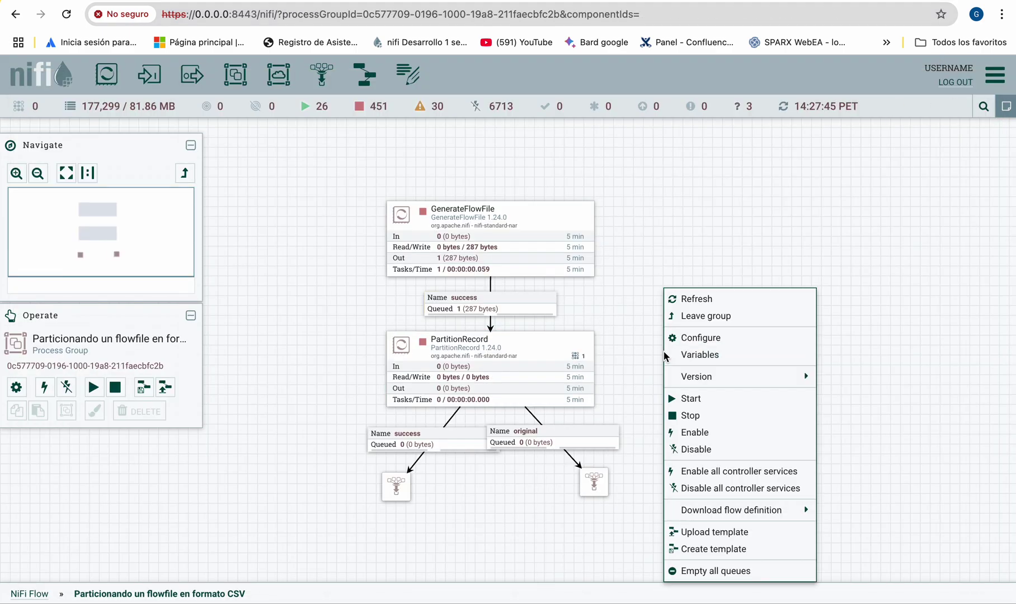
click(701, 301)
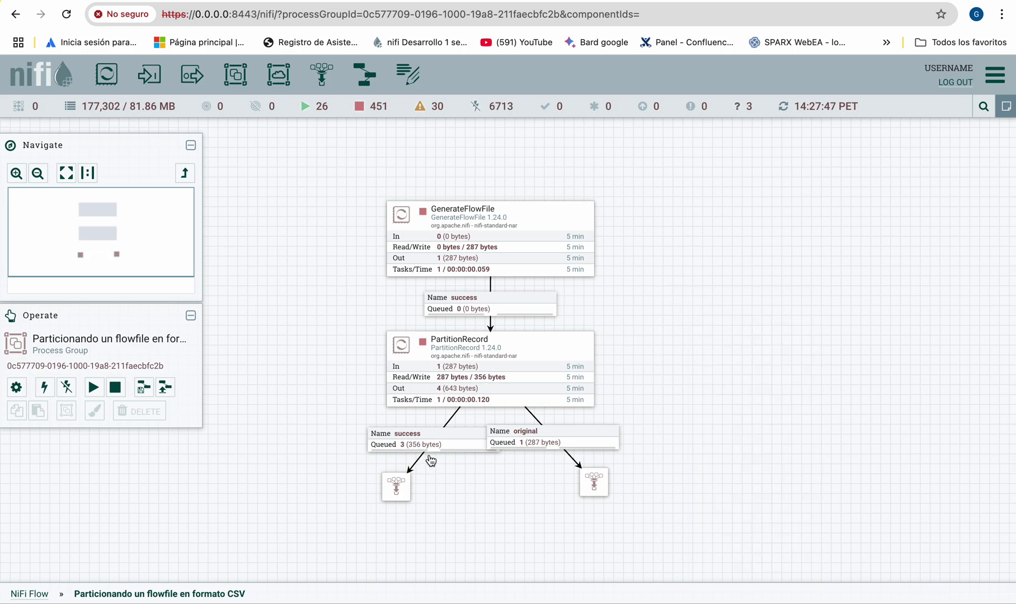
Switch to the Notion notes to review the C001, C002 and C005 rows and the expected split by cliente_id, and return to NiFi
click(538, 440)
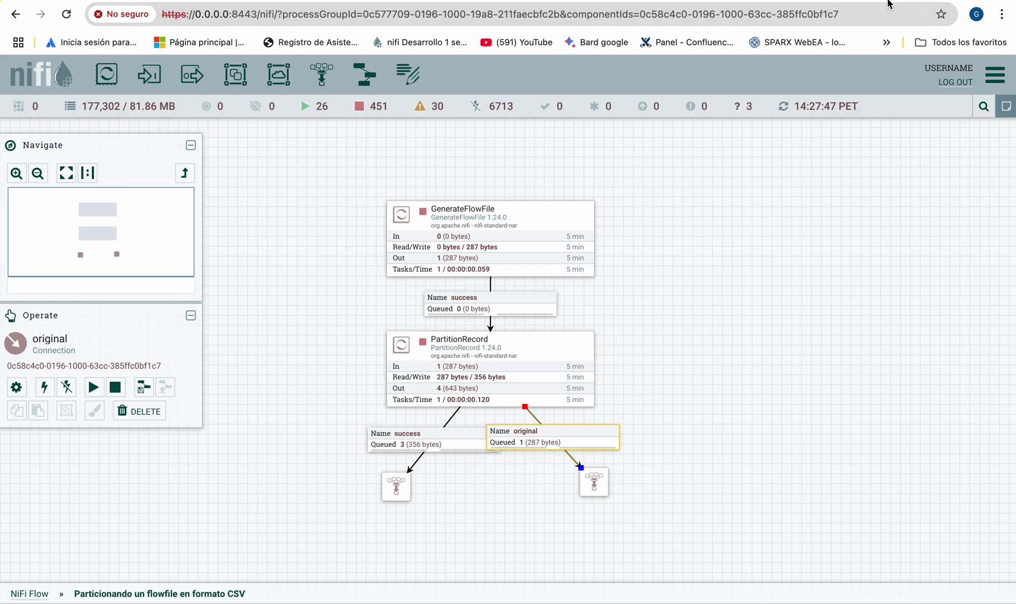
click(917, 1)
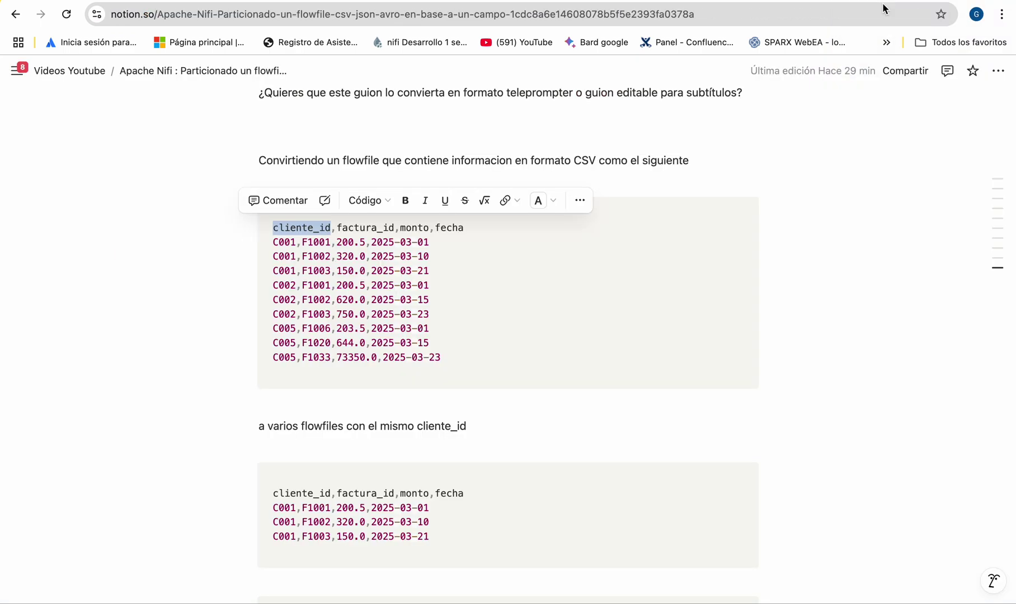
double_click(280, 242)
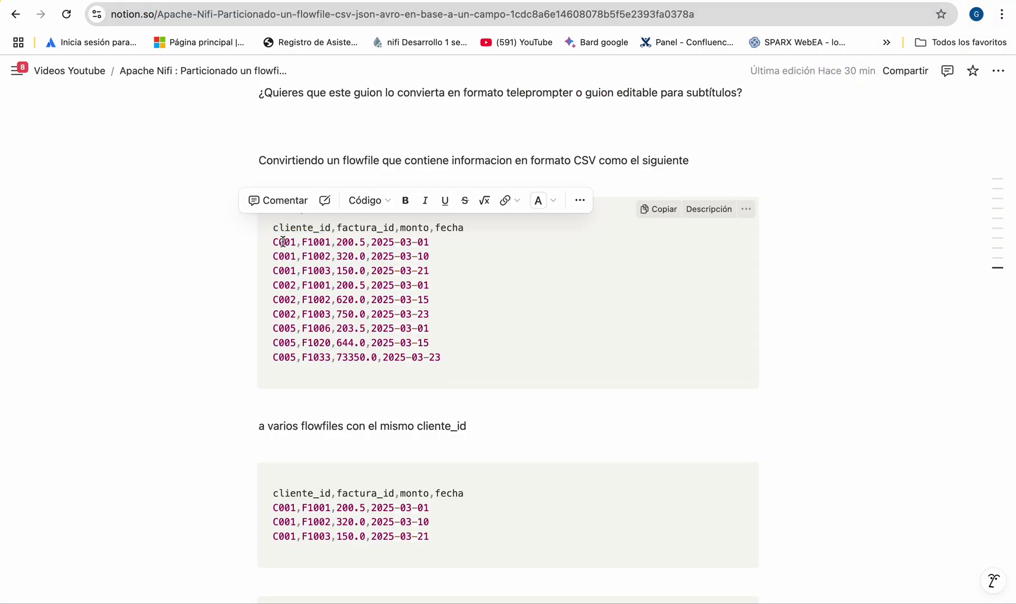
double_click(288, 297)
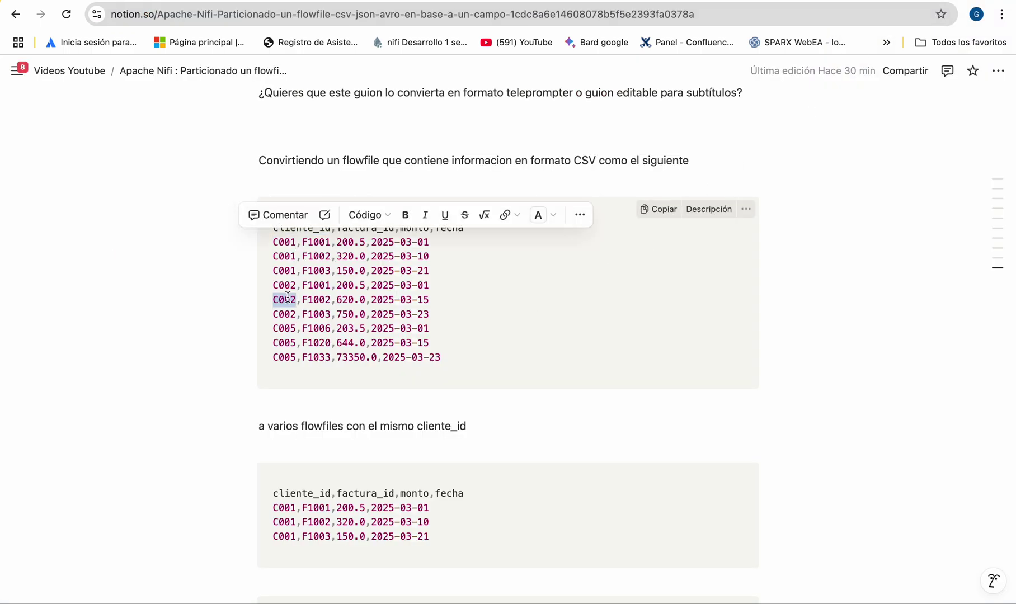
double_click(285, 329)
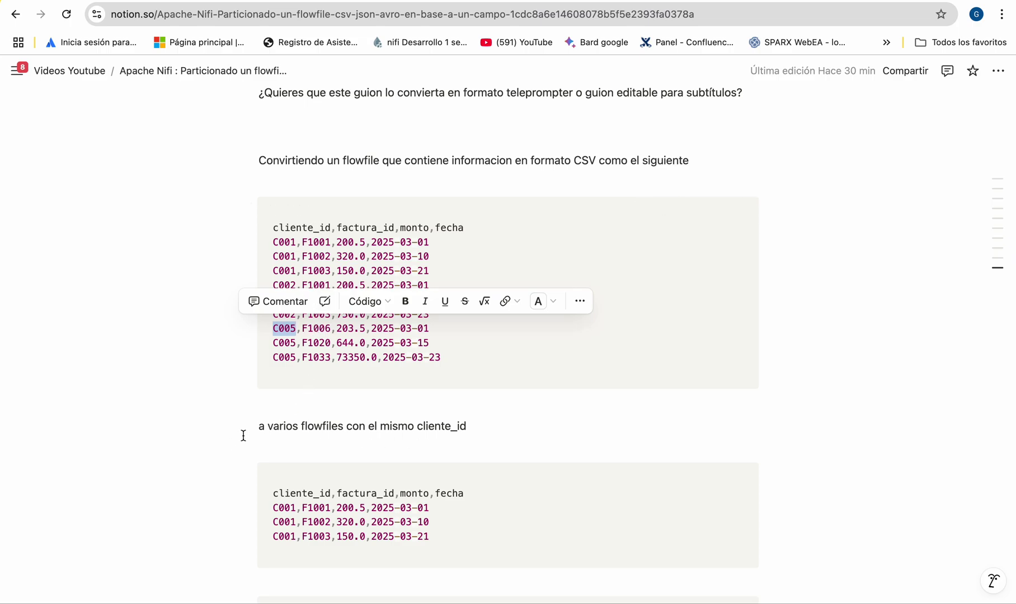
scroll(244, 435, down, 5)
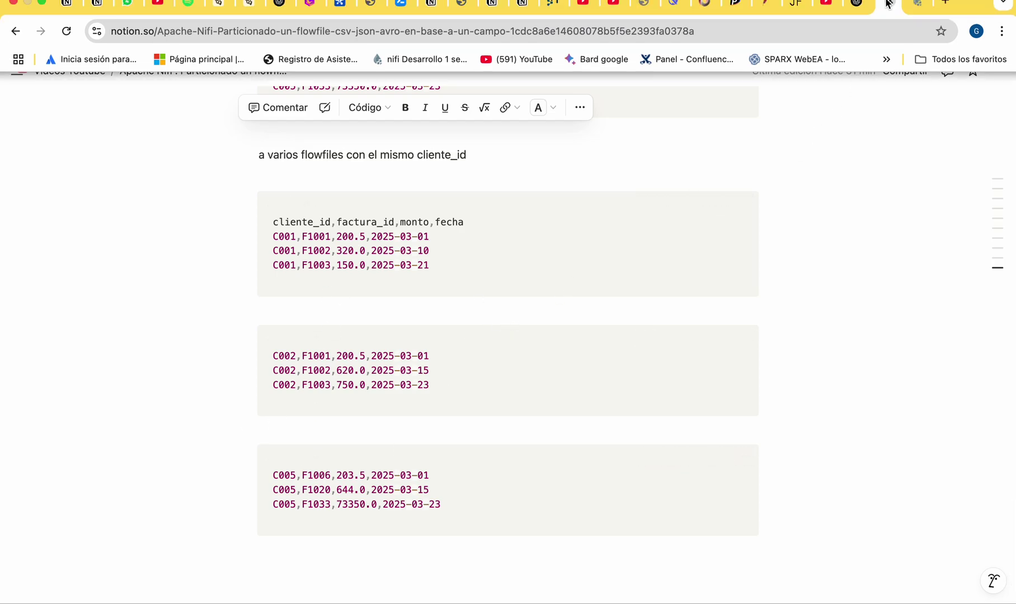
click(889, 3)
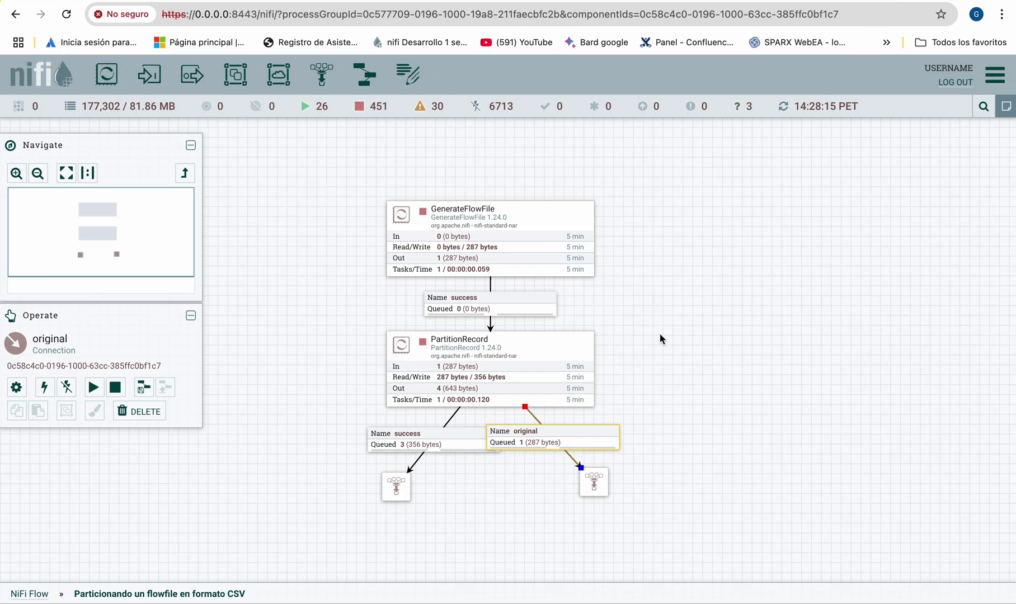
List the original queue below PartitionRecord, inspect its flowfile's CSV content, and close the content viewer and the listing
right_click(535, 438)
click(568, 448)
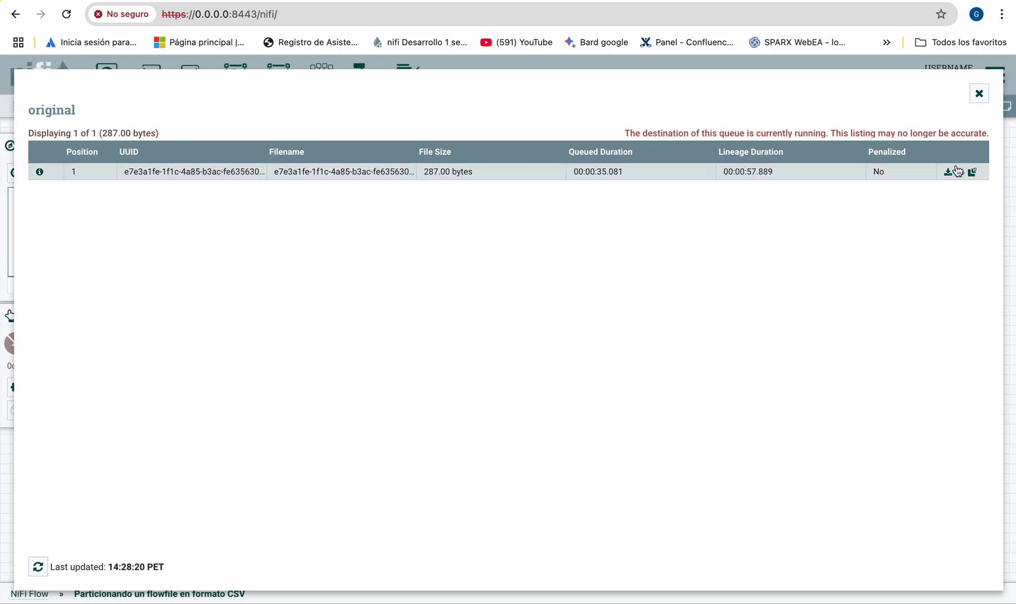
click(961, 173)
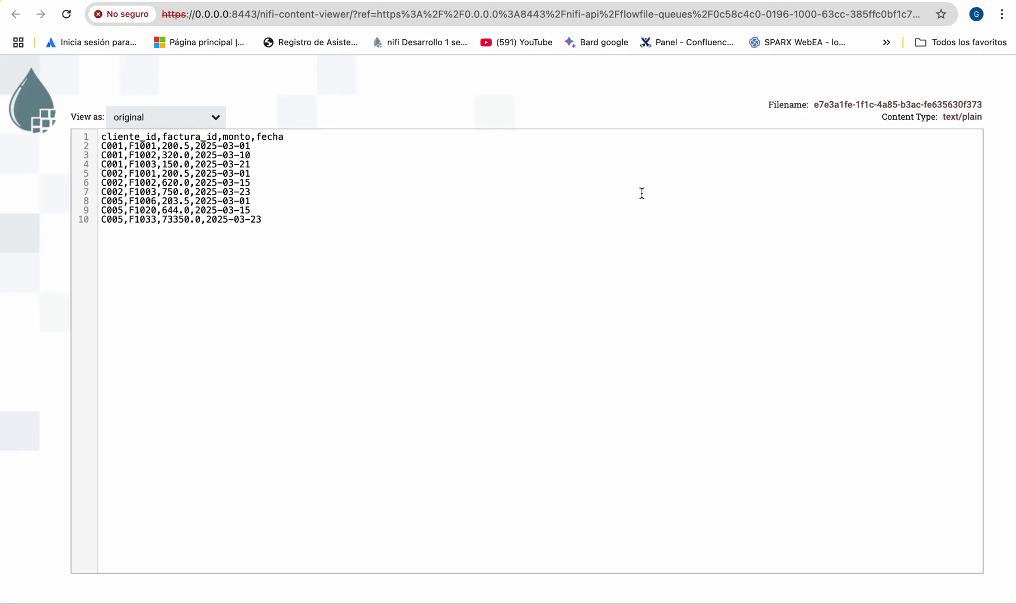
drag(262, 219, 62, 144)
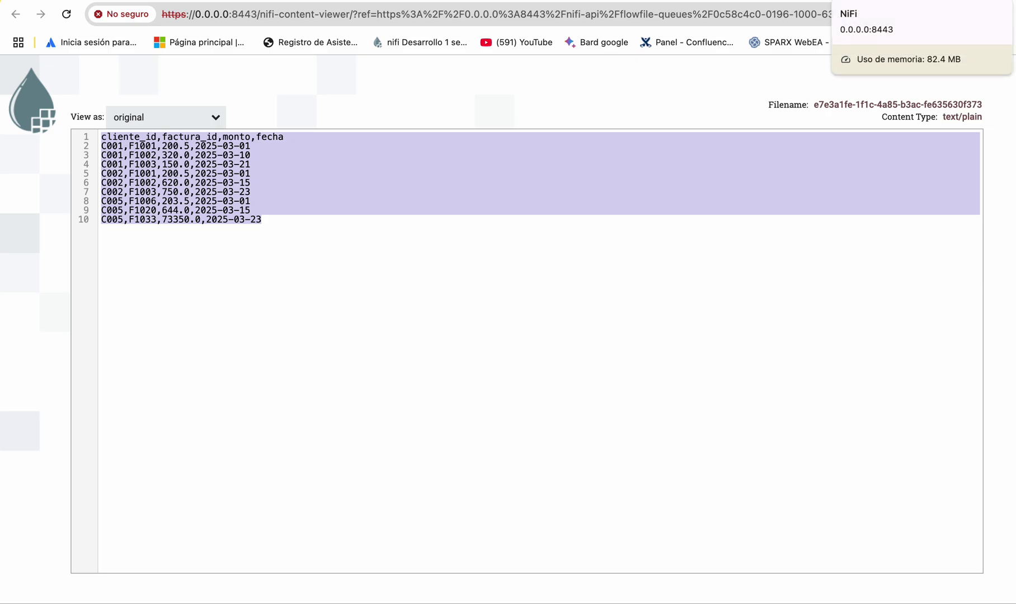
click(912, 2)
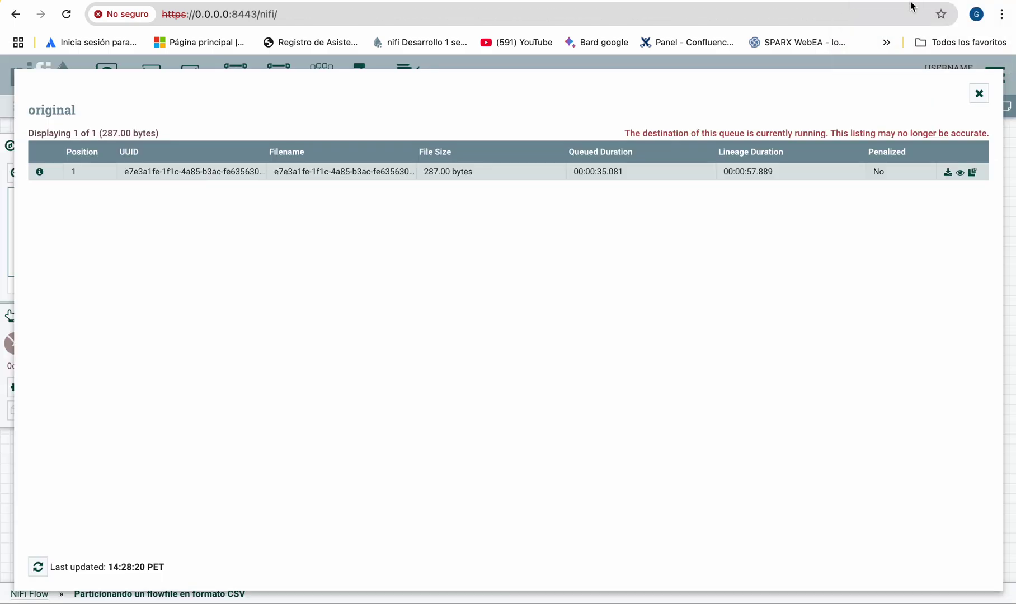
click(978, 94)
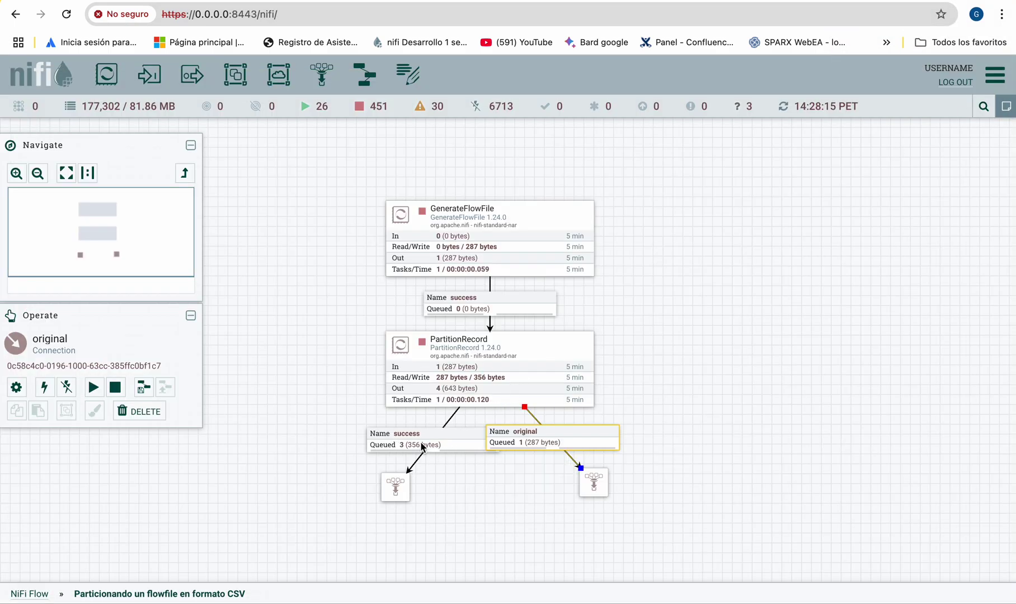
List the success queue below PartitionRecord and examine the first flowfile's partition.field and fragment.count attributes
right_click(420, 445)
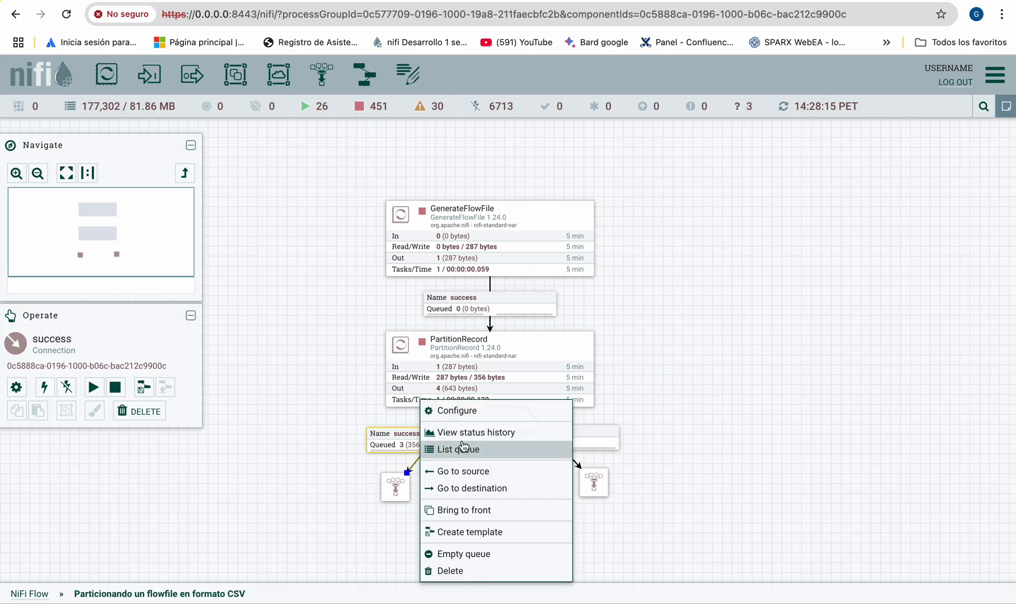
click(465, 450)
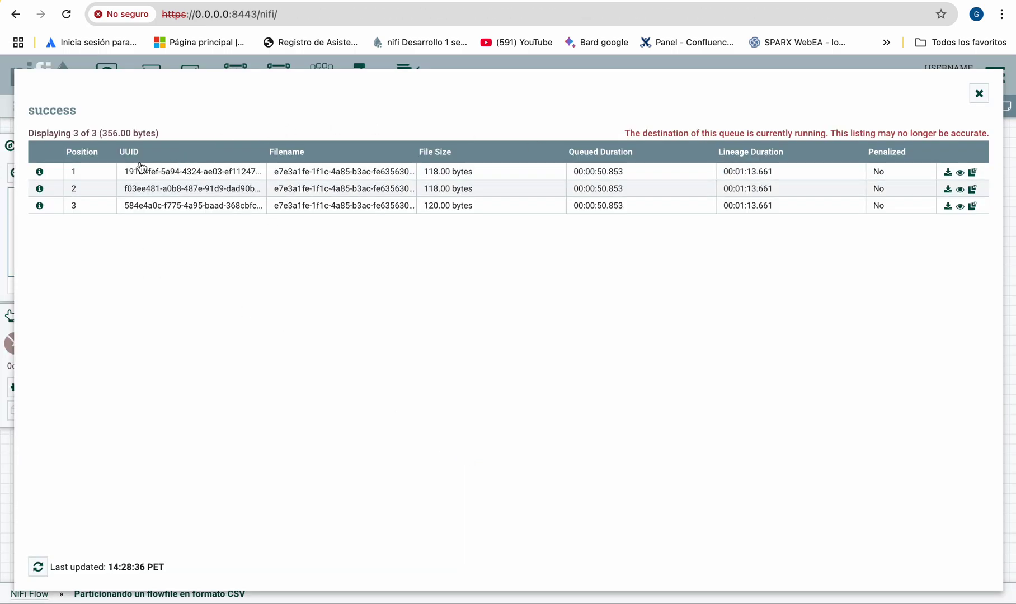
click(39, 173)
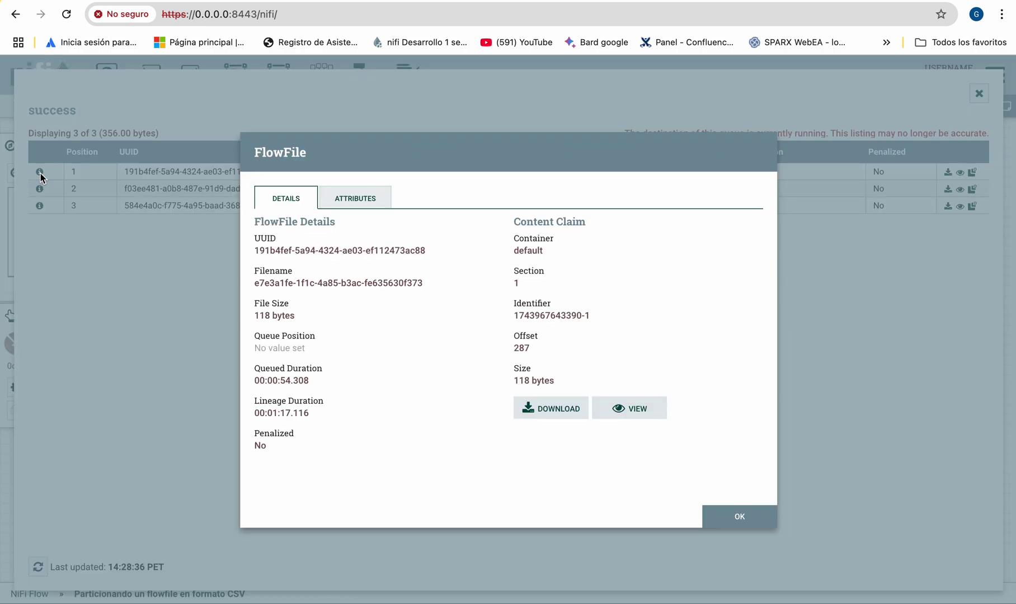
click(354, 206)
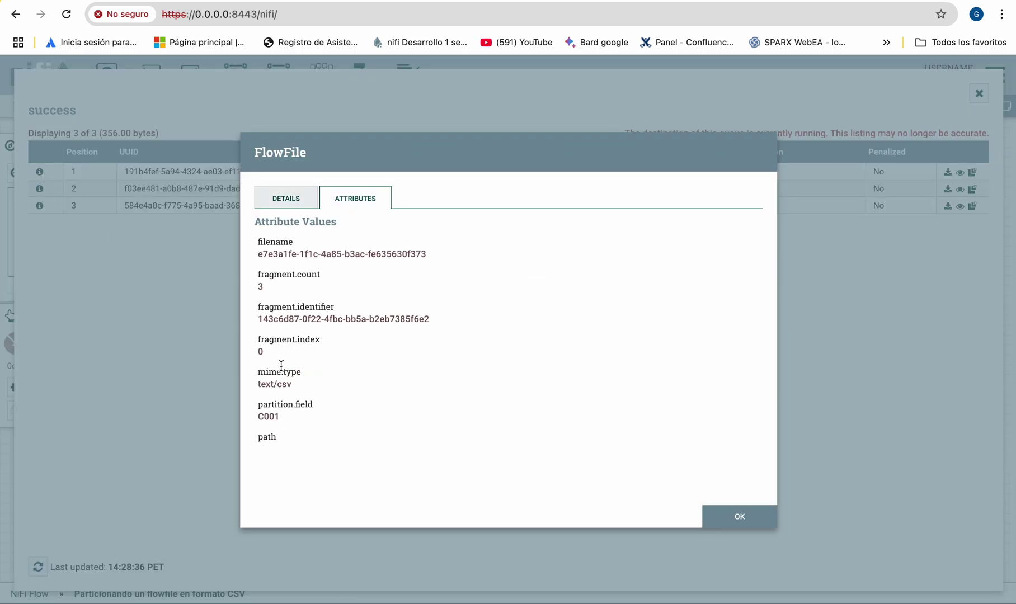
drag(280, 418, 259, 416)
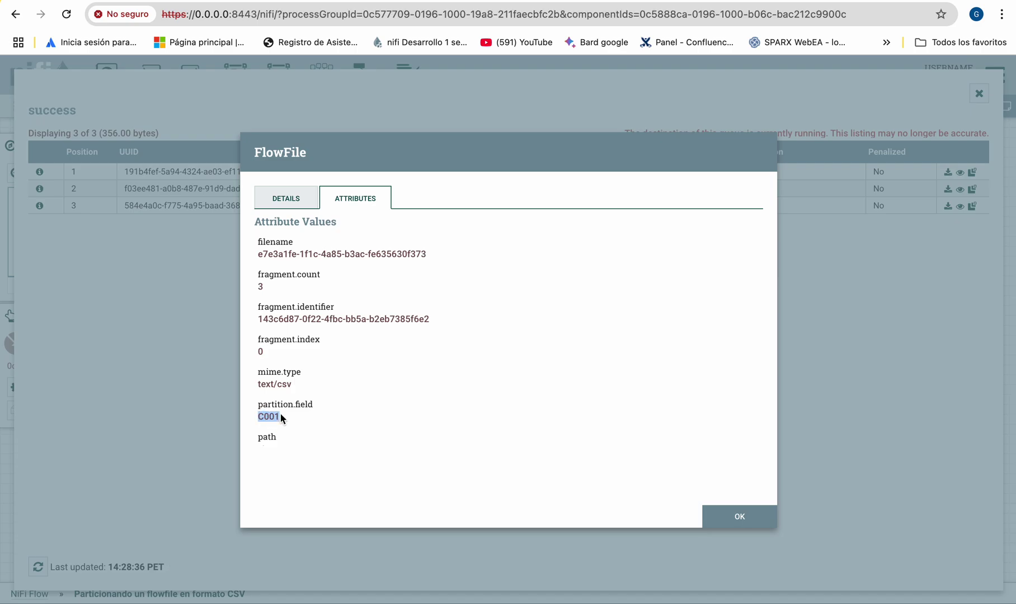
drag(314, 411, 257, 408)
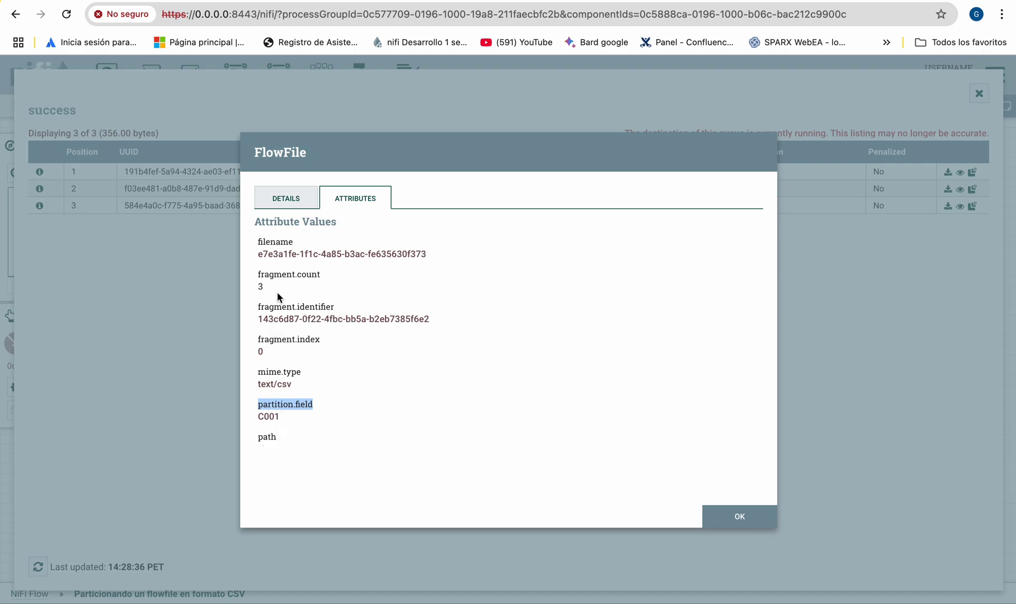
drag(277, 288, 257, 277)
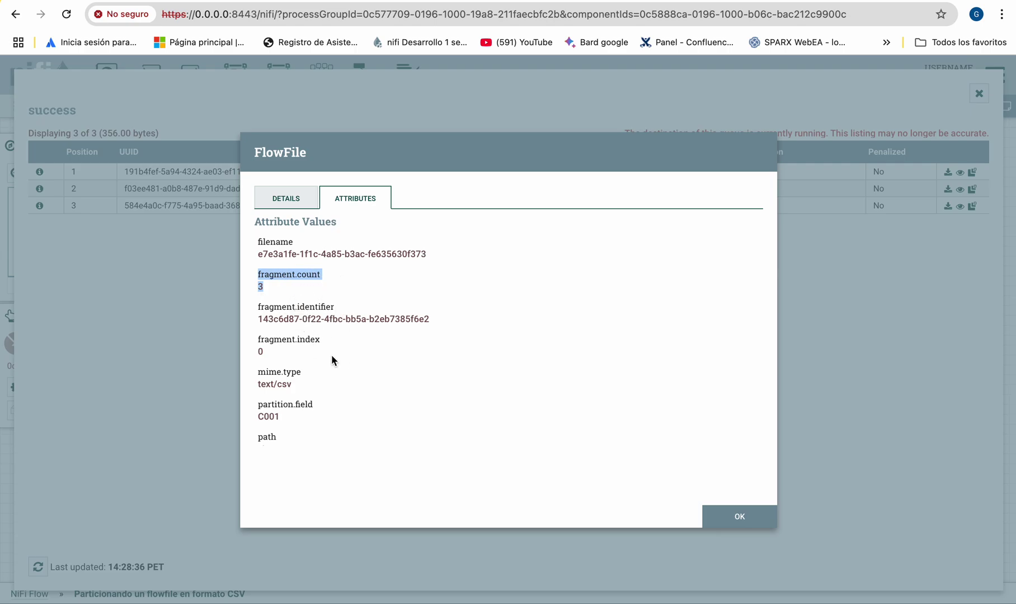
Compare the first flowfile's partition.field attribute with its record.count attribute
drag(287, 415, 255, 419)
double_click(277, 417)
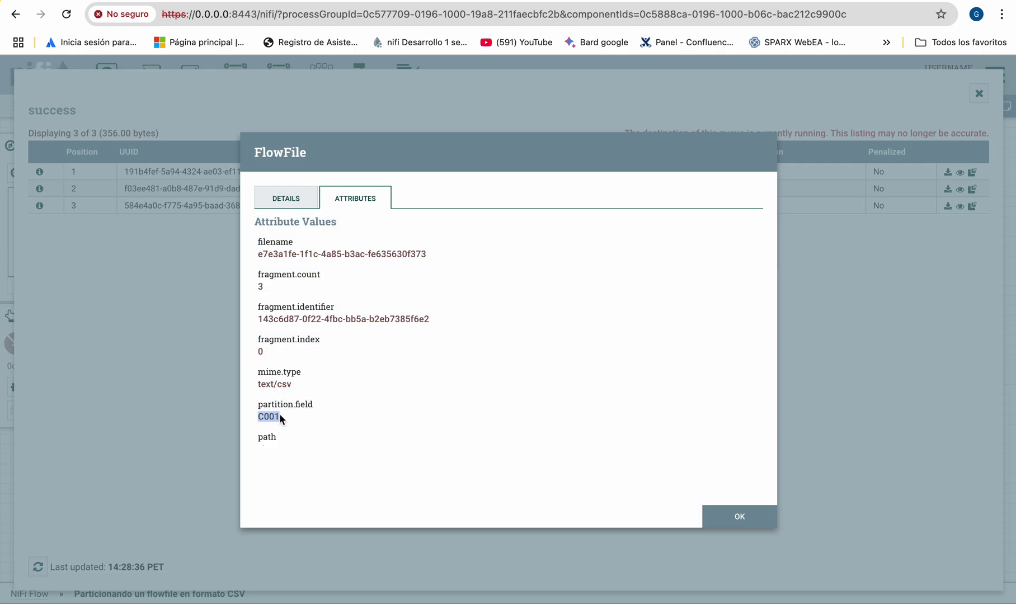
double_click(283, 406)
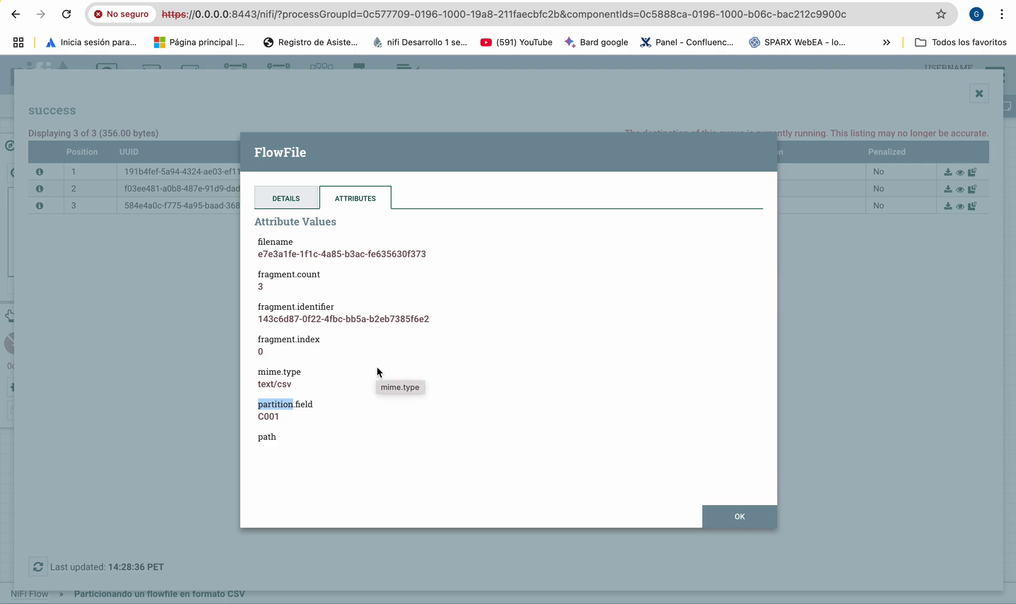
scroll(343, 339, down, 3)
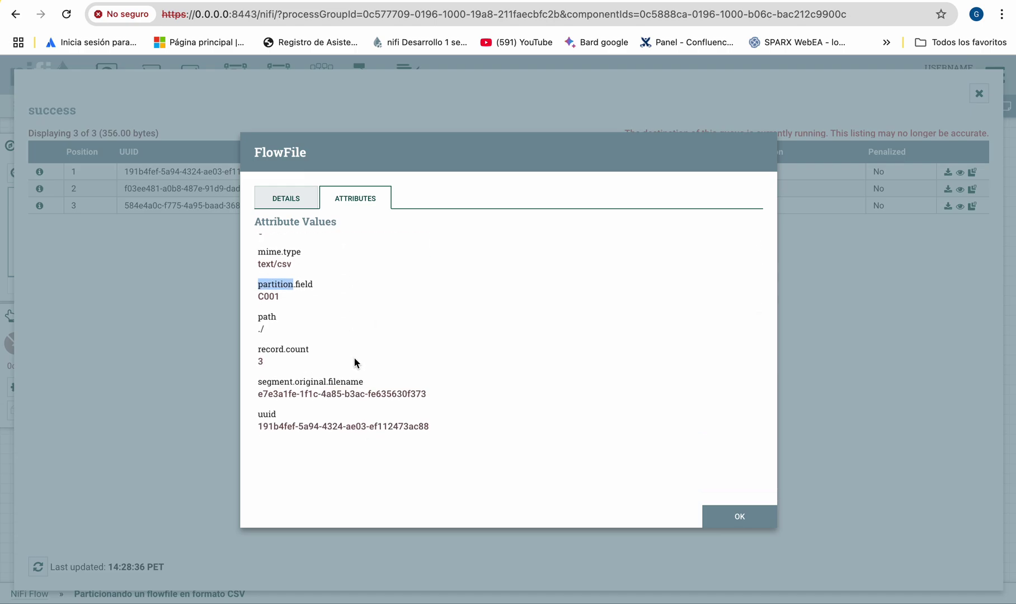
drag(277, 366, 256, 356)
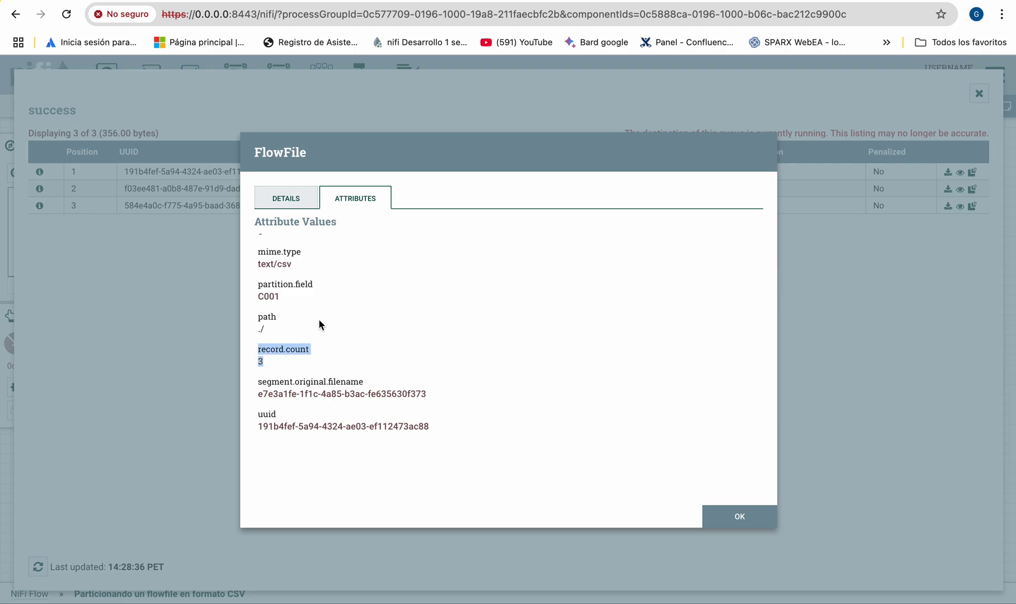
Check the fragment.count and fragment.index attributes of the first flowfile, and close its details
scroll(319, 325, up, 1)
scroll(319, 324, up, 3)
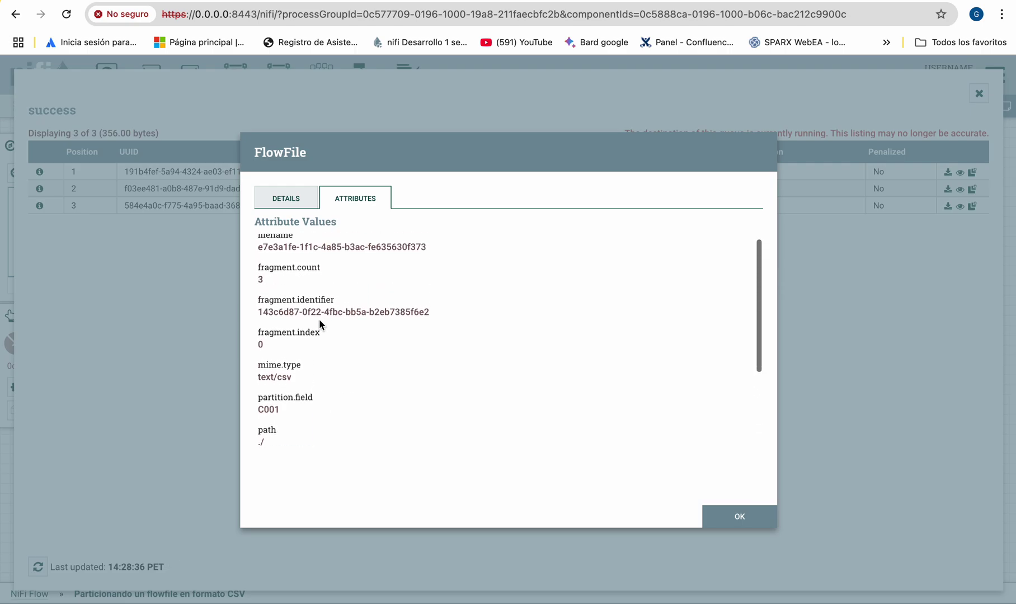
drag(267, 286, 259, 277)
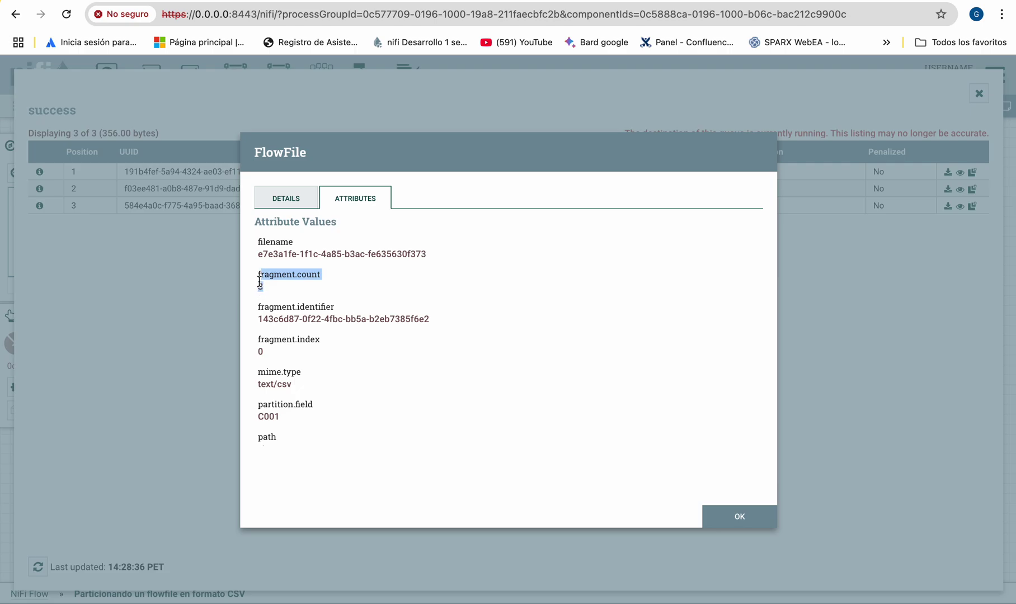
click(262, 351)
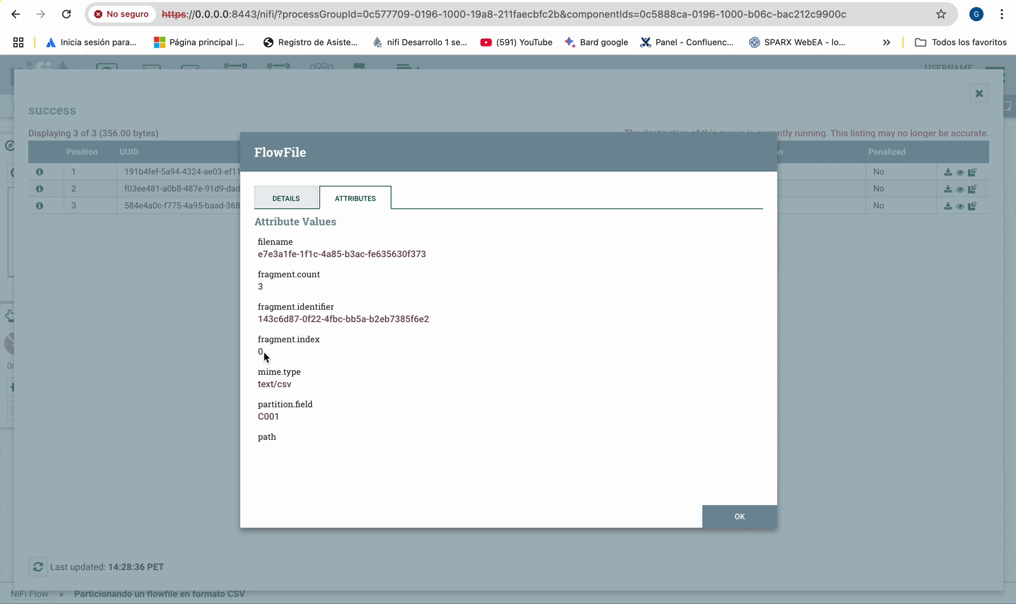
drag(265, 358, 261, 339)
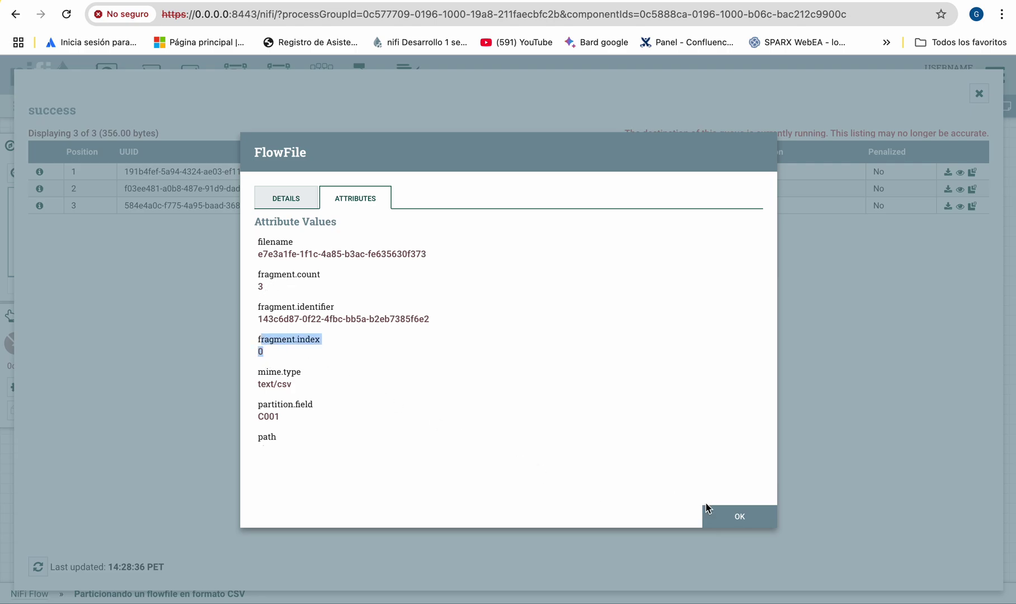
click(739, 515)
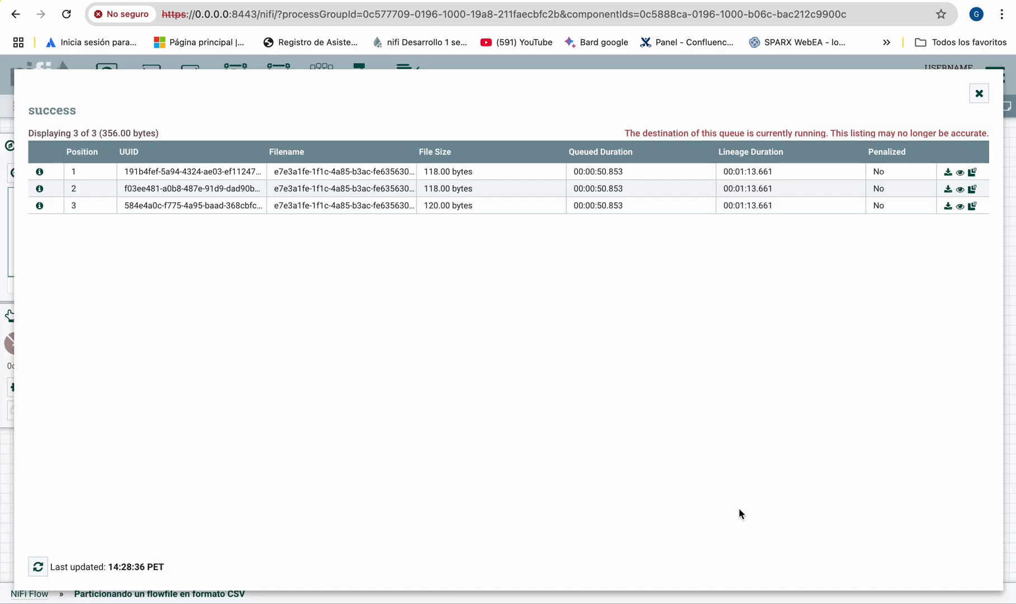
Check the fragment.index and partition.field attributes of the second flowfile in the success queue, and close its details
click(40, 189)
drag(256, 352, 270, 350)
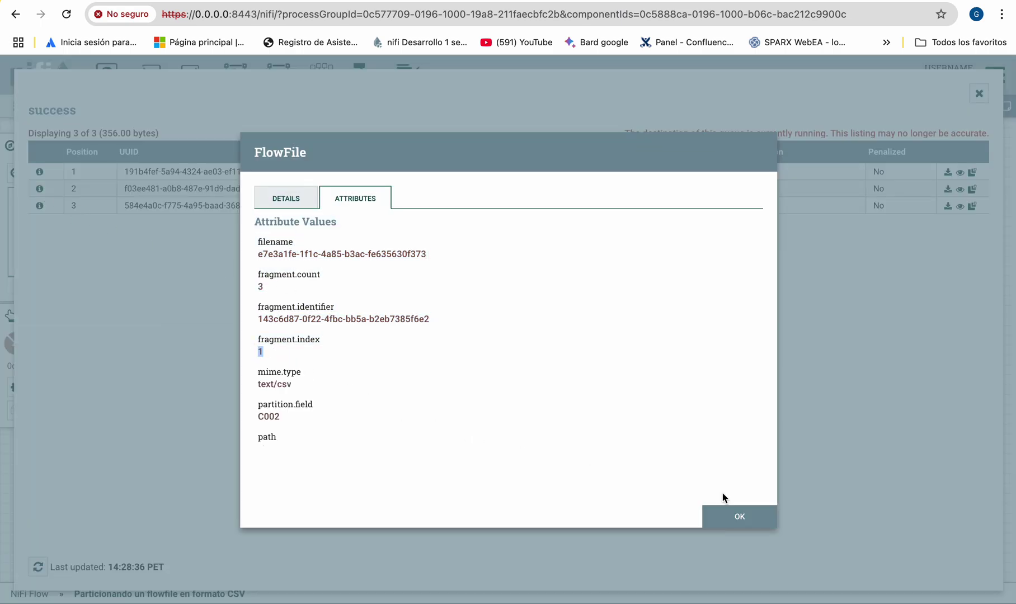
drag(282, 418, 262, 193)
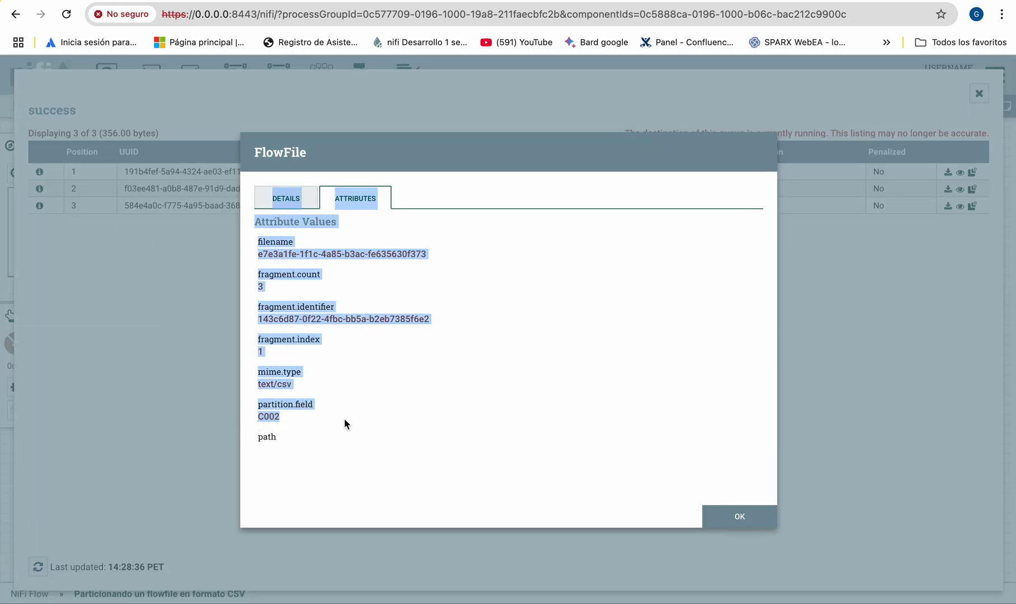
click(742, 516)
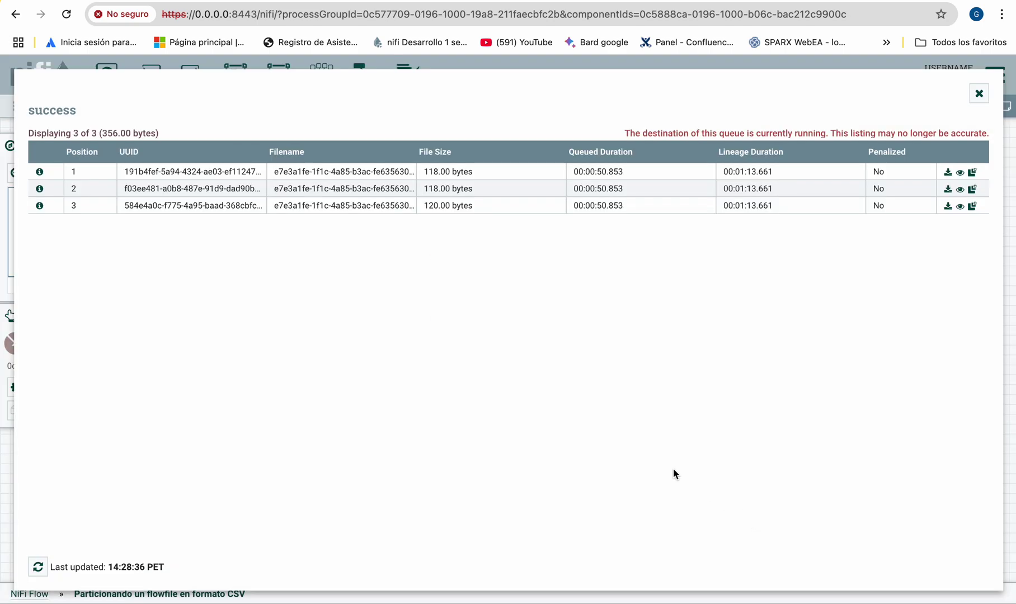
Examine the third flowfile's fragment.count and partition.field attributes, and close its details
click(39, 207)
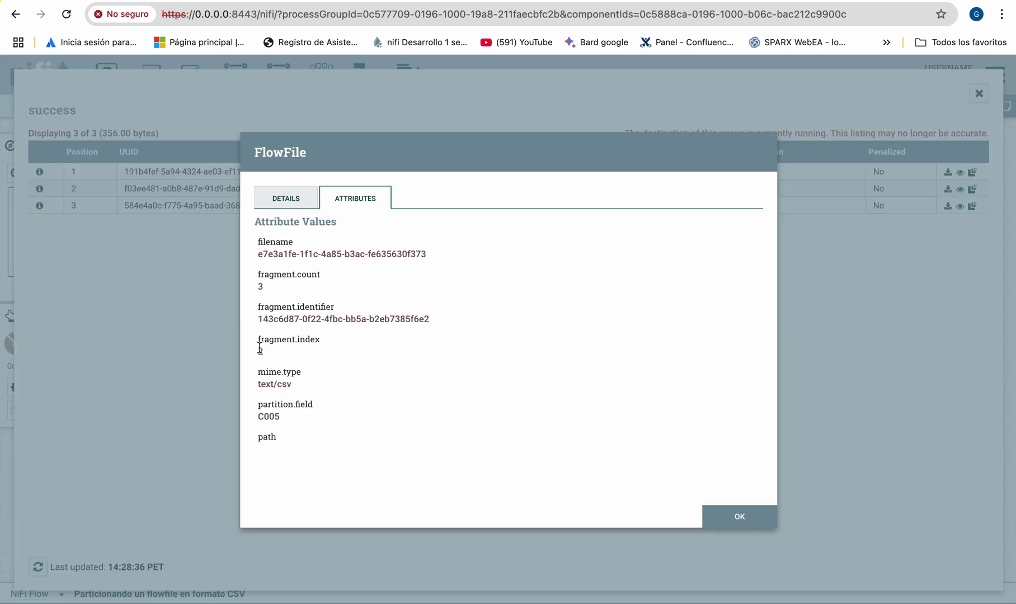
mouse_move(283, 292)
mouse_down()
mouse_move(254, 283)
mouse_move(294, 301)
mouse_up()
click(265, 283)
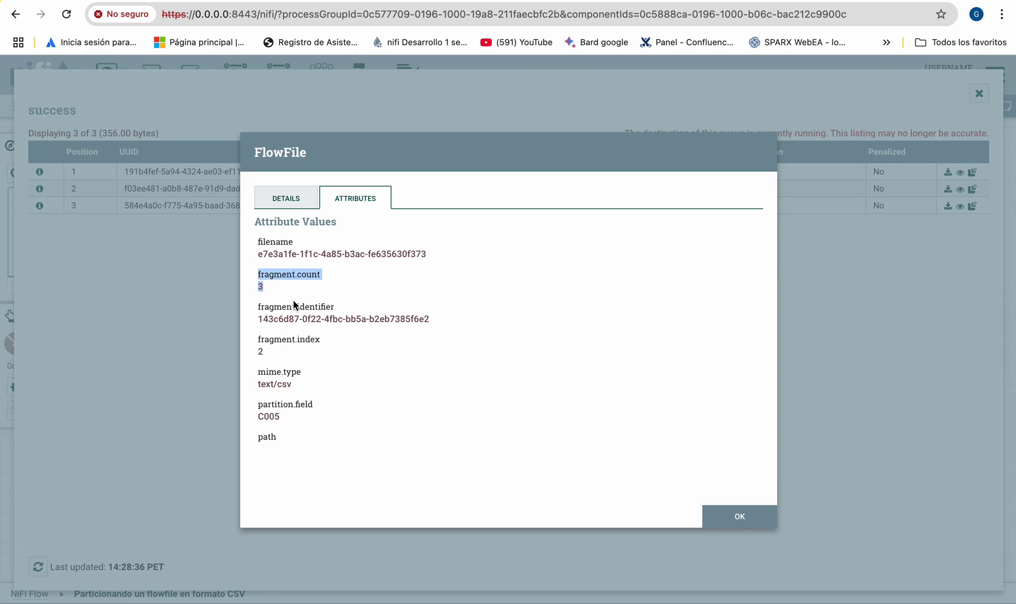
mouse_move(292, 417)
mouse_down()
mouse_move(259, 414)
mouse_move(278, 410)
mouse_up()
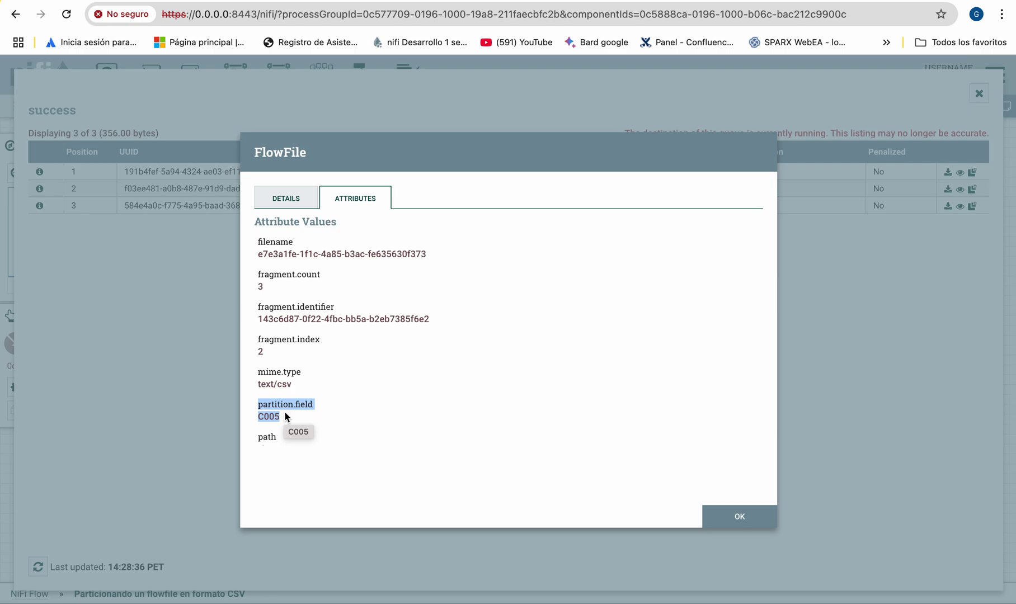
key(Escape)
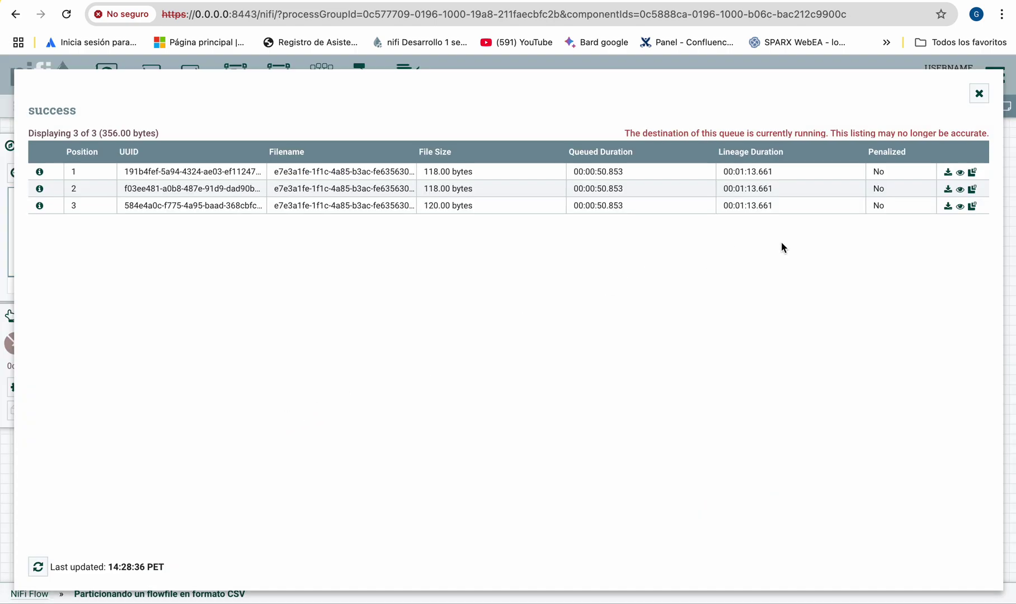
View the third flowfile's content and highlight its CSV header and all its records
click(960, 206)
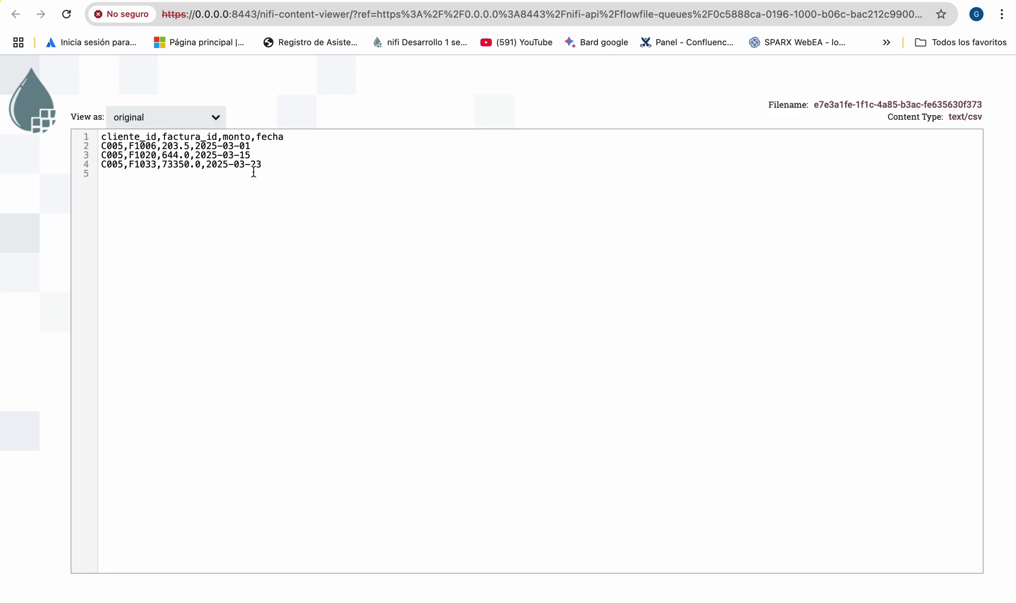
drag(266, 166, 79, 141)
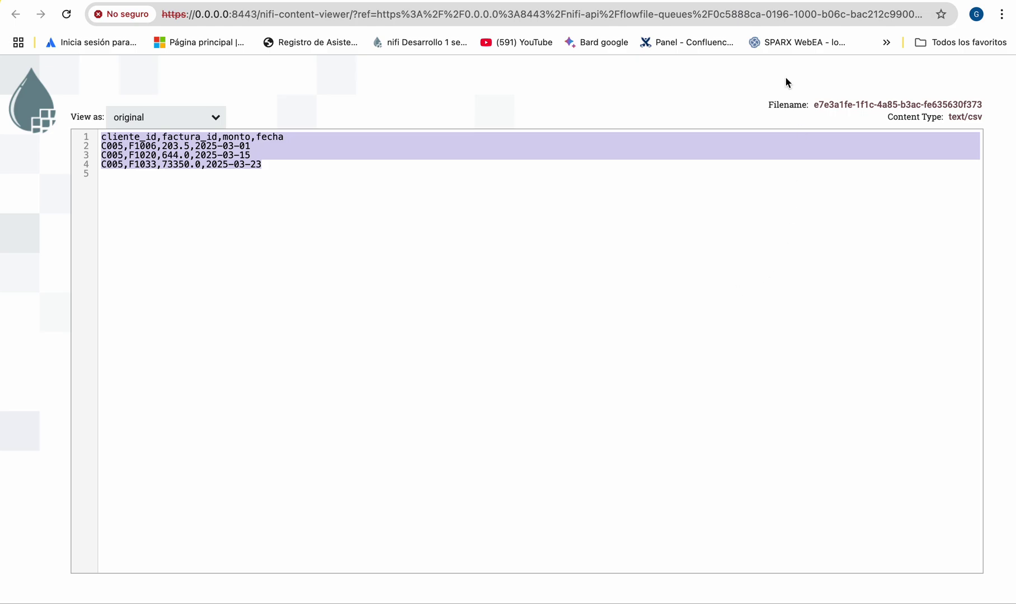
mouse_move(828, 1)
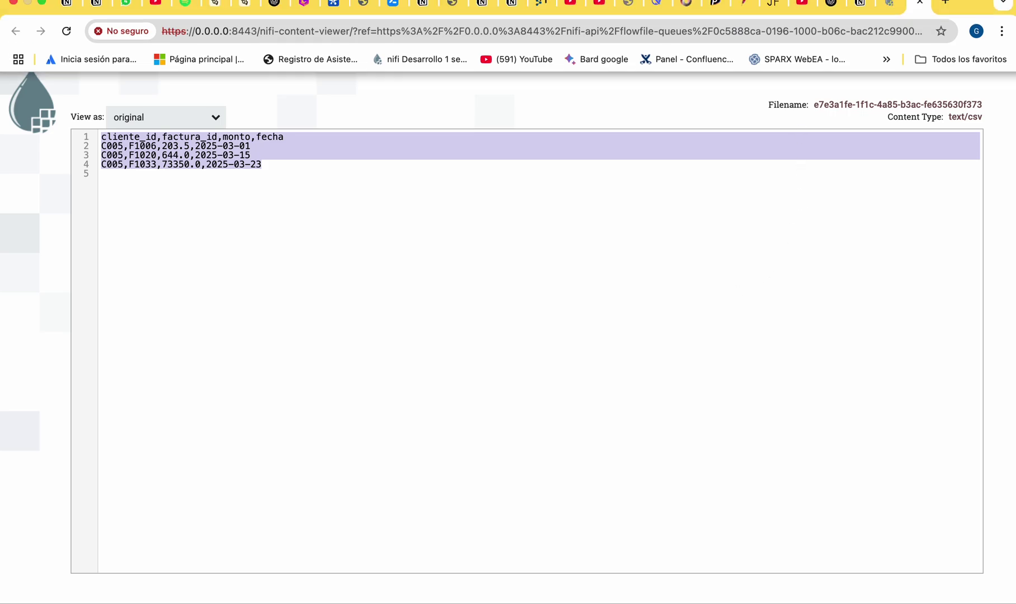